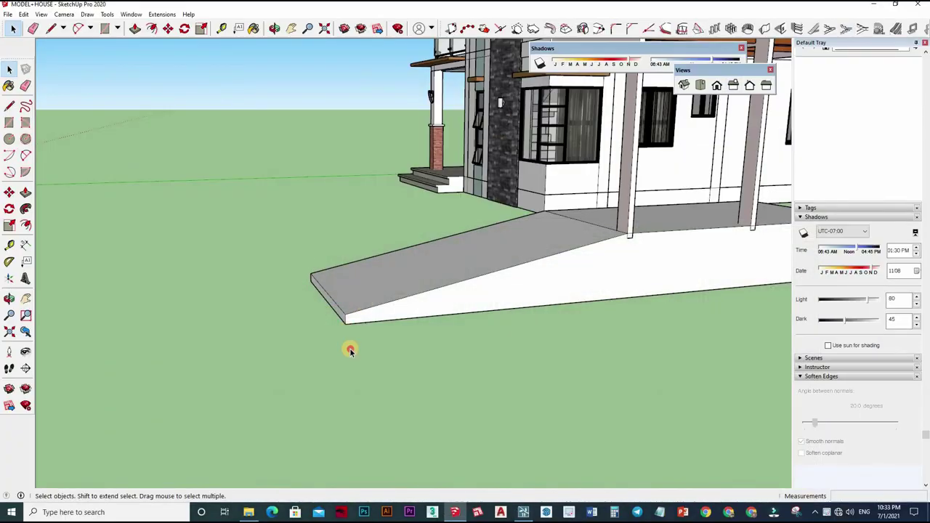
In SketchUp, select the ramp's front end edge and start the Move tool with M.
click(350, 350)
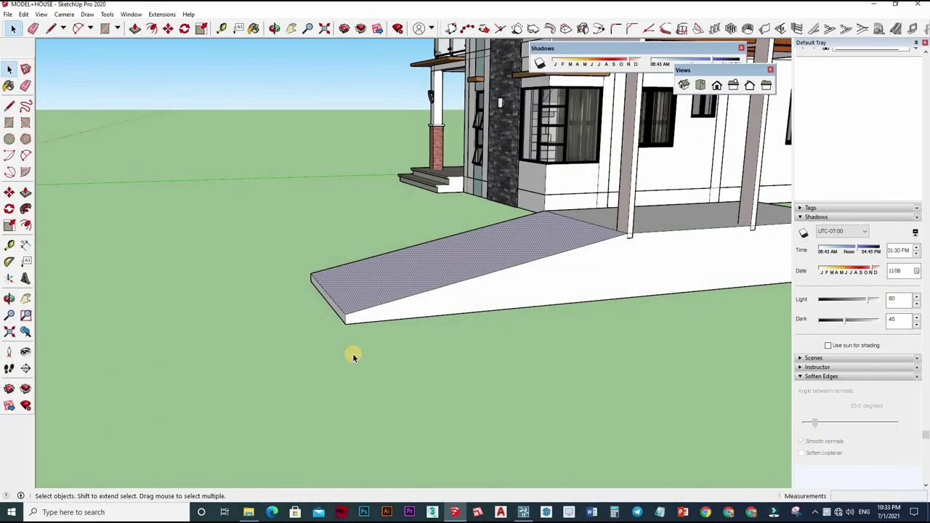
drag(346, 323, 344, 328)
key(m)
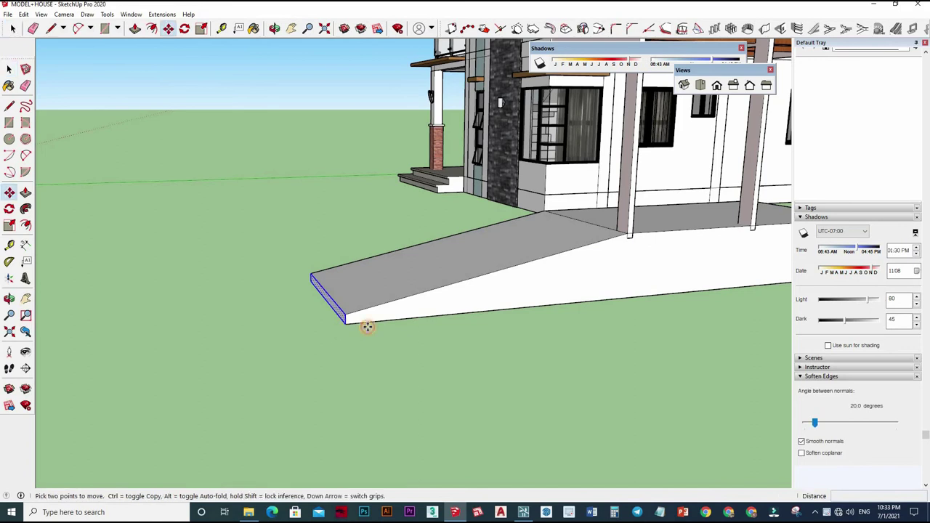
scroll(365, 327, up, 2)
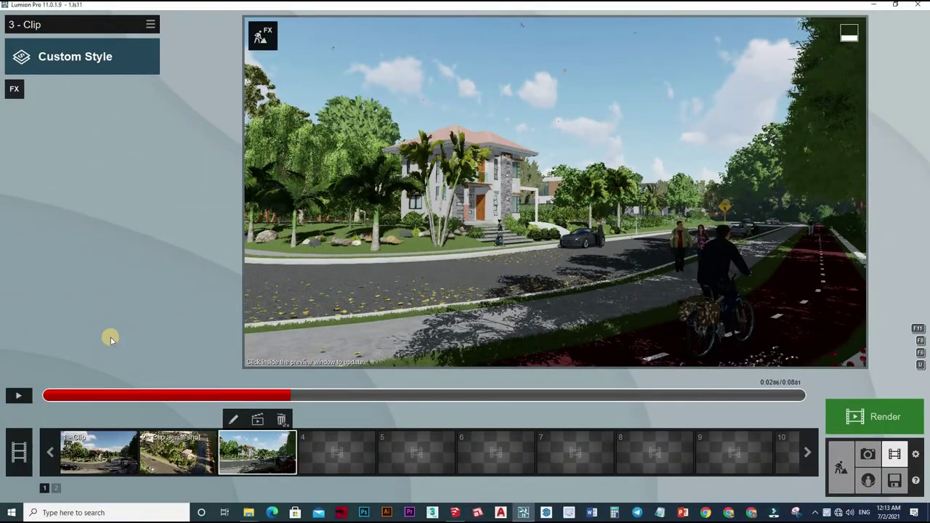
Preview clip 3 and give it the Camera 2-Point Perspective effect.
key(space)
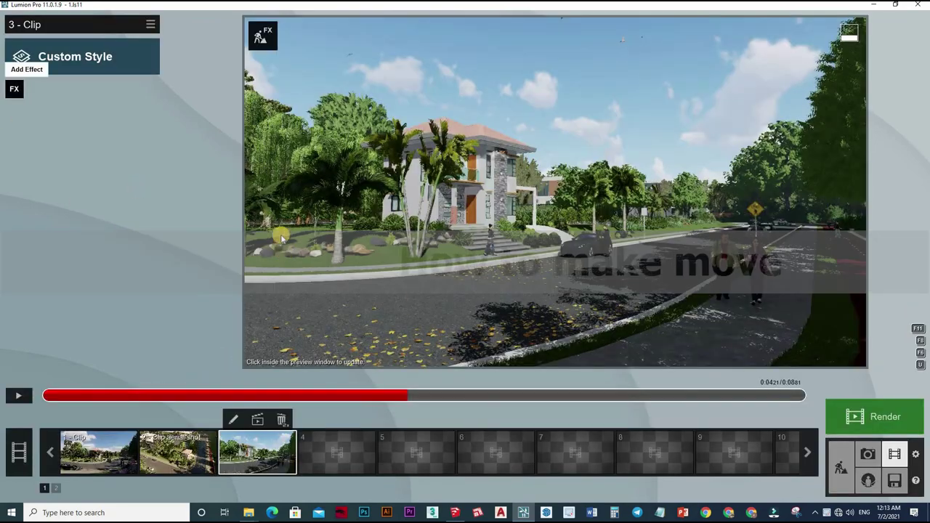
click(15, 89)
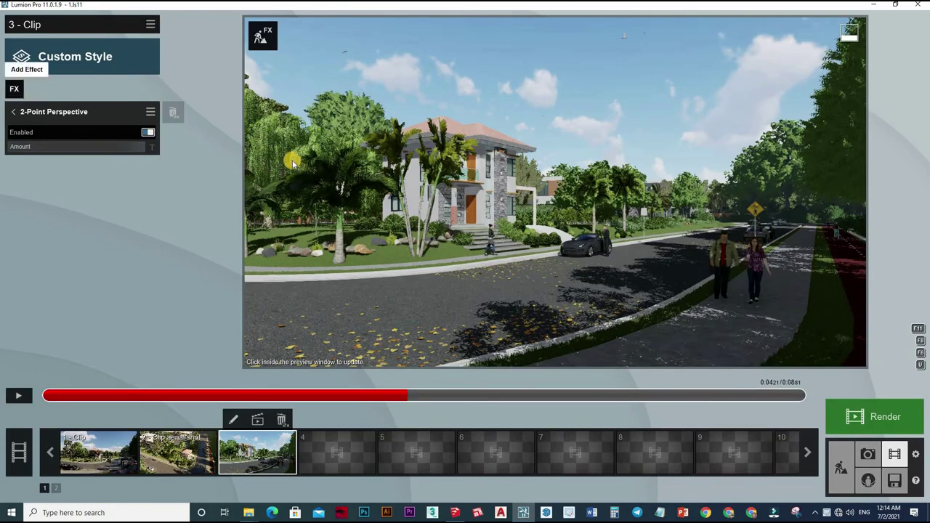
click(14, 88)
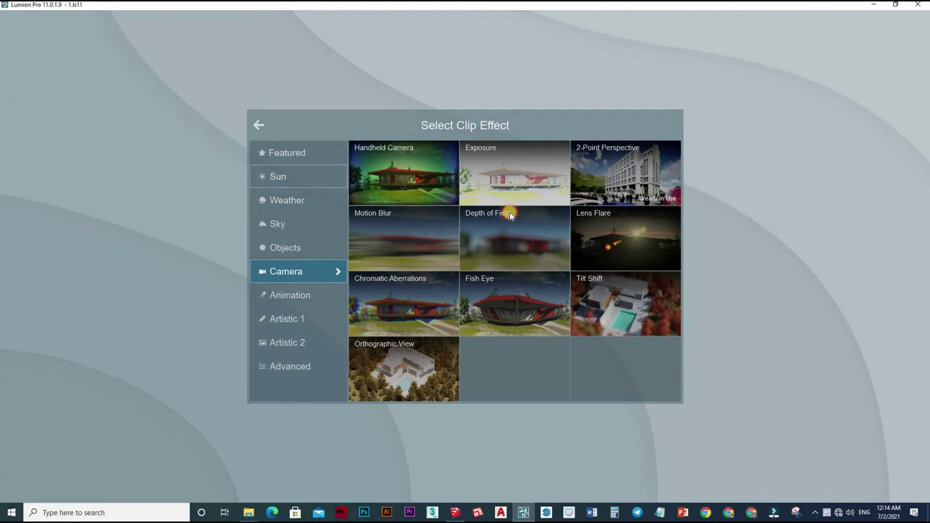
Add a Sun Study effect with the hour set to 17 and the minute adjusted.
click(277, 176)
click(625, 172)
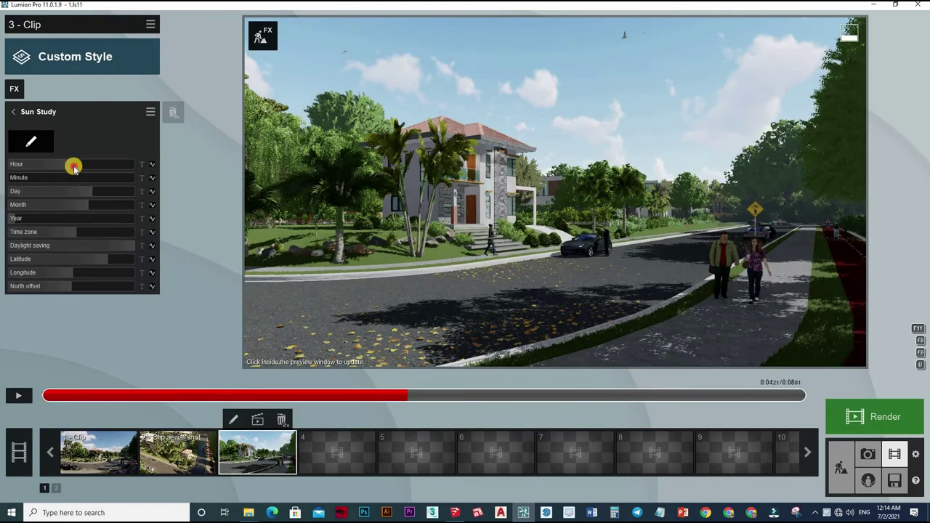
drag(73, 168, 99, 170)
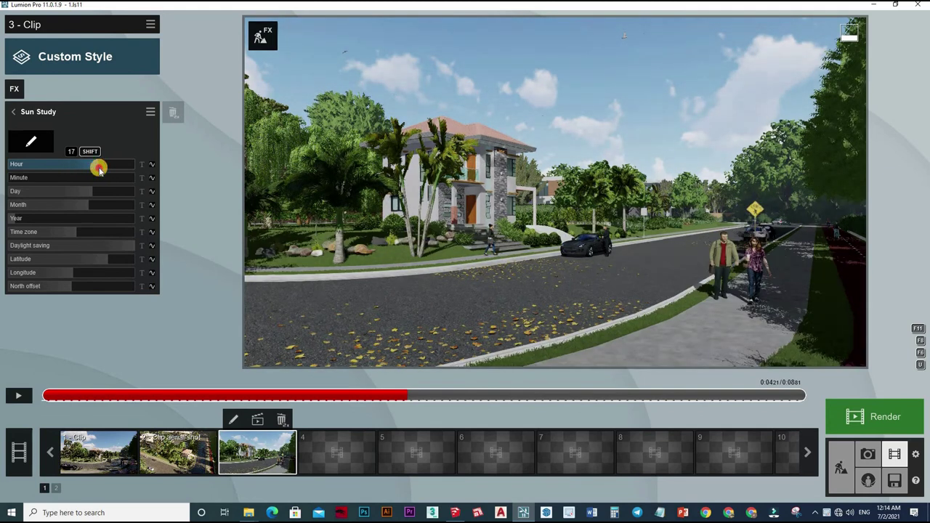
click(58, 191)
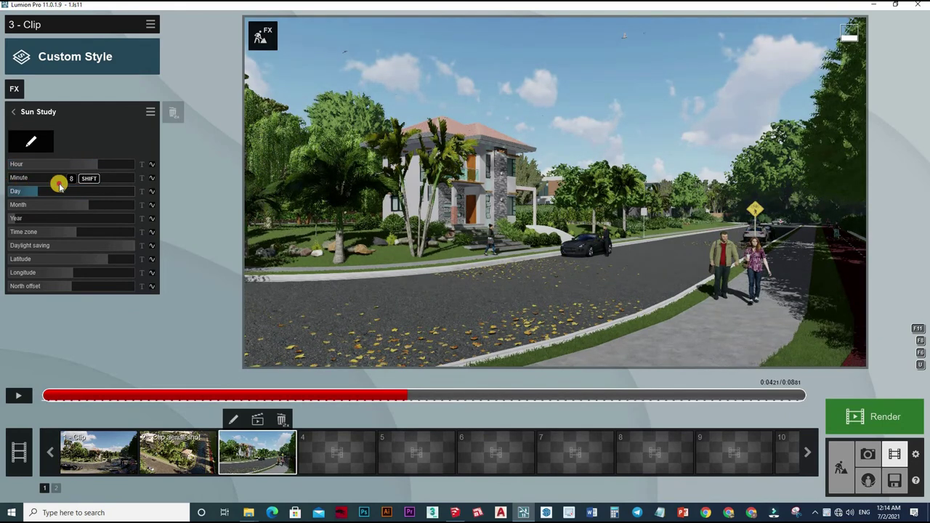
drag(58, 181, 127, 183)
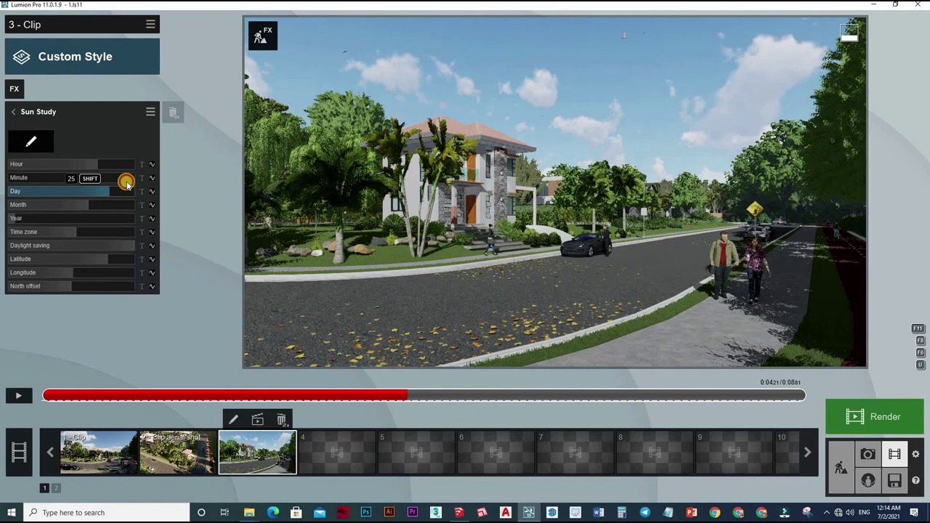
drag(127, 184, 86, 207)
Set the Sun Study month to June and tweak the time zone and daylight saving offset.
click(48, 209)
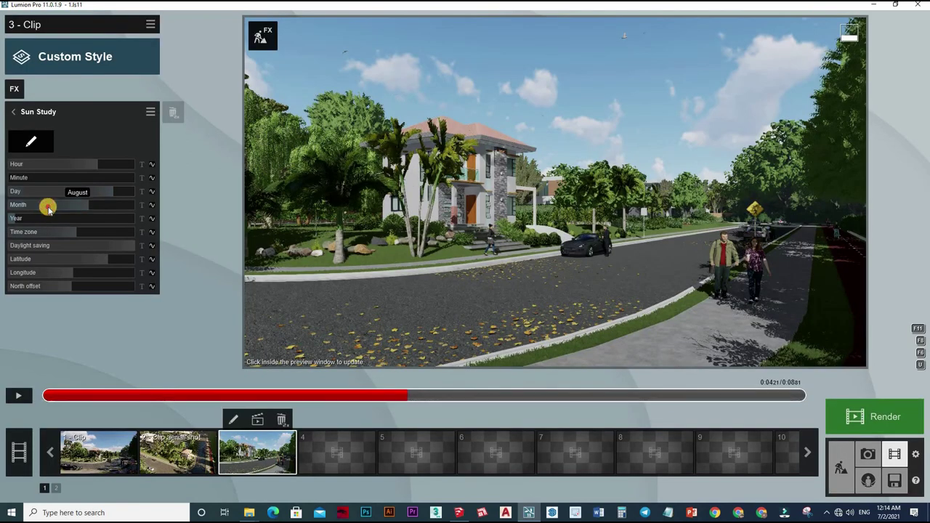
drag(74, 209, 8, 206)
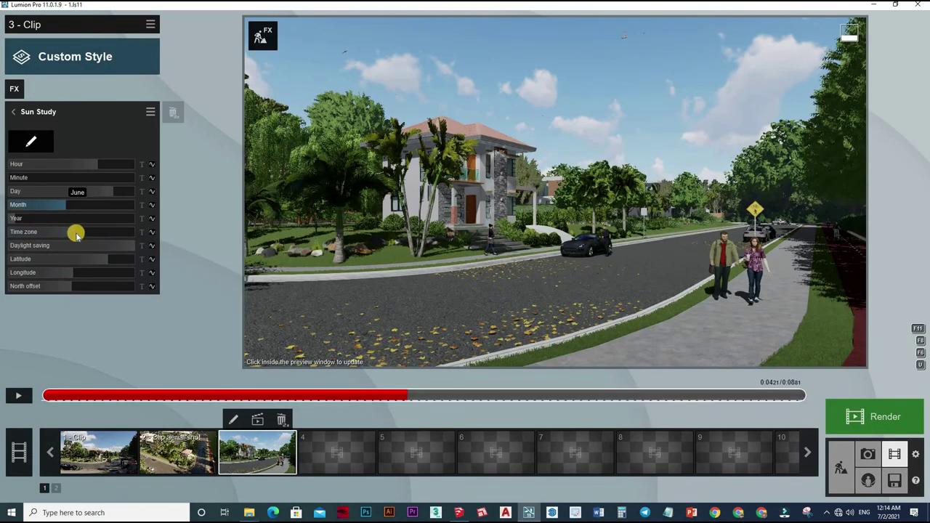
drag(91, 232, 83, 234)
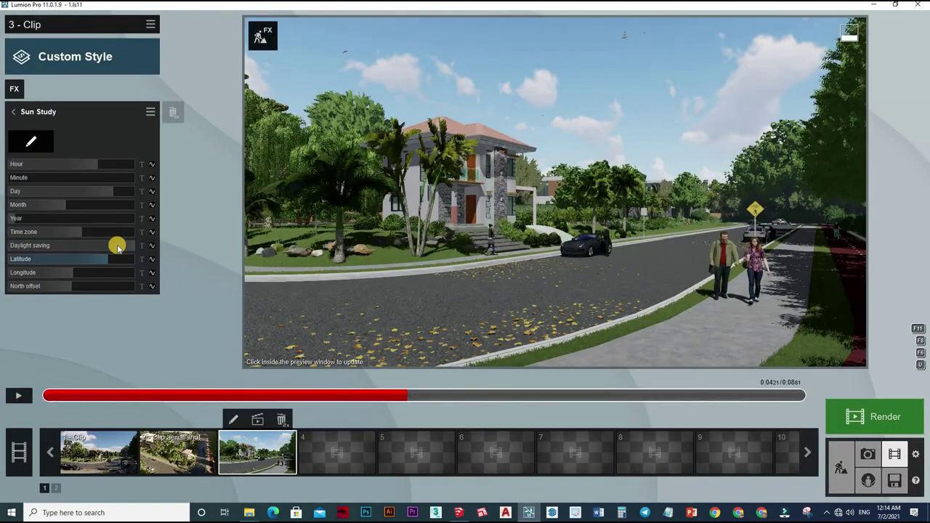
click(102, 249)
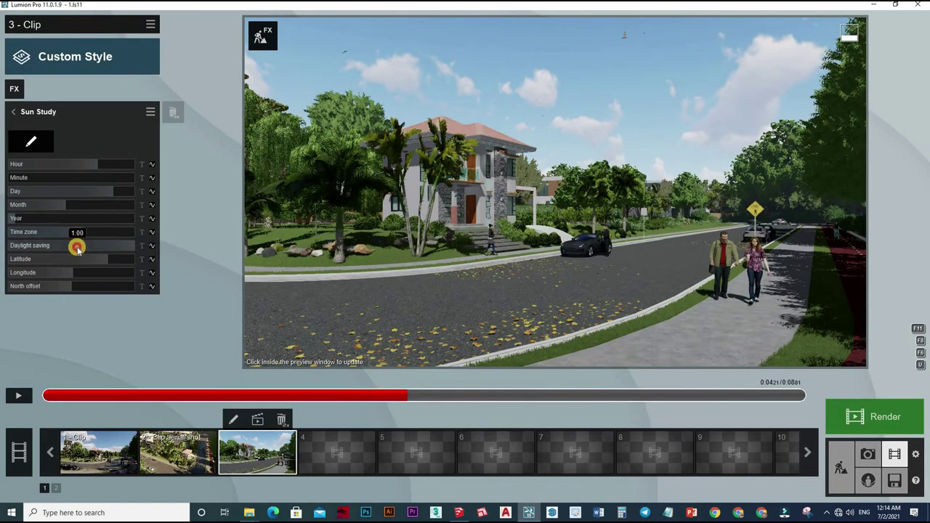
drag(78, 248, 91, 242)
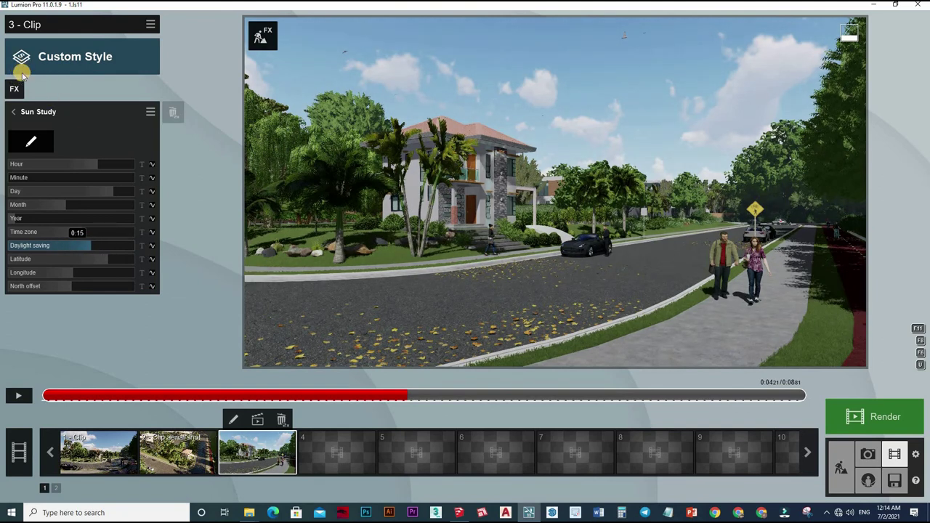
click(16, 89)
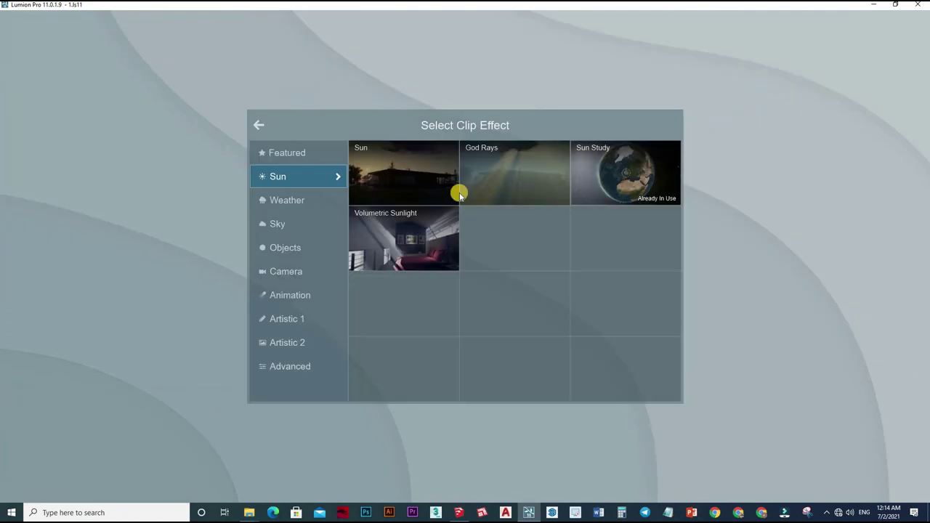
Add Real Skies, adjust its overall brightness, and rotate the heading to about 72°.
click(284, 202)
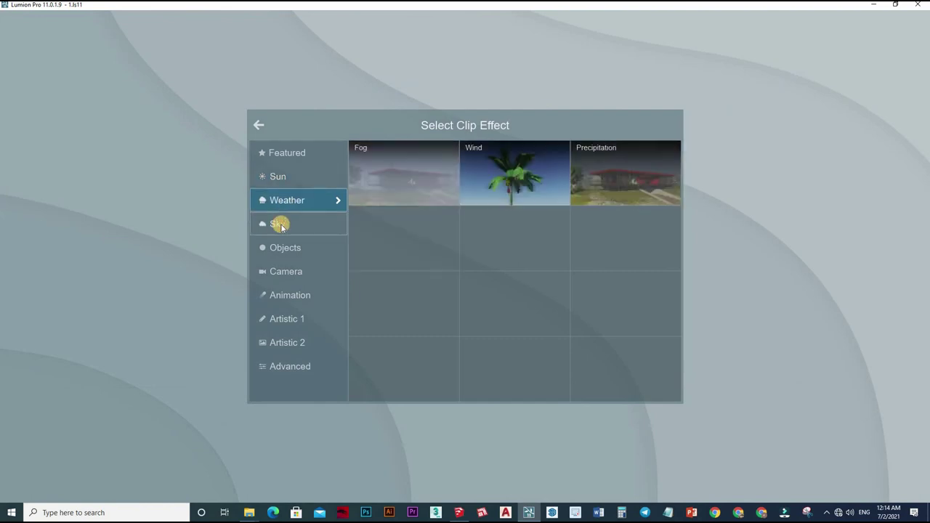
click(281, 226)
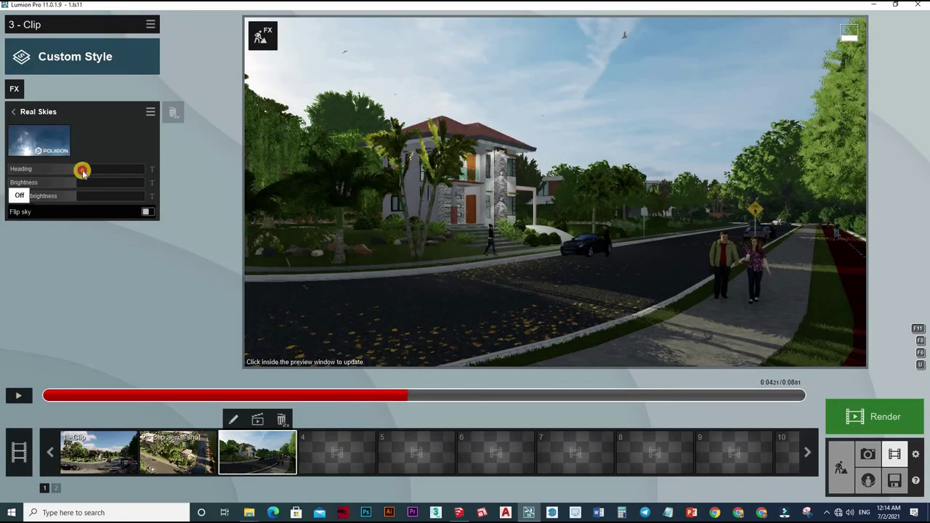
mouse_move(83, 171)
mouse_down()
mouse_move(144, 172)
mouse_move(26, 170)
mouse_move(44, 167)
mouse_move(37, 166)
mouse_move(106, 195)
mouse_up()
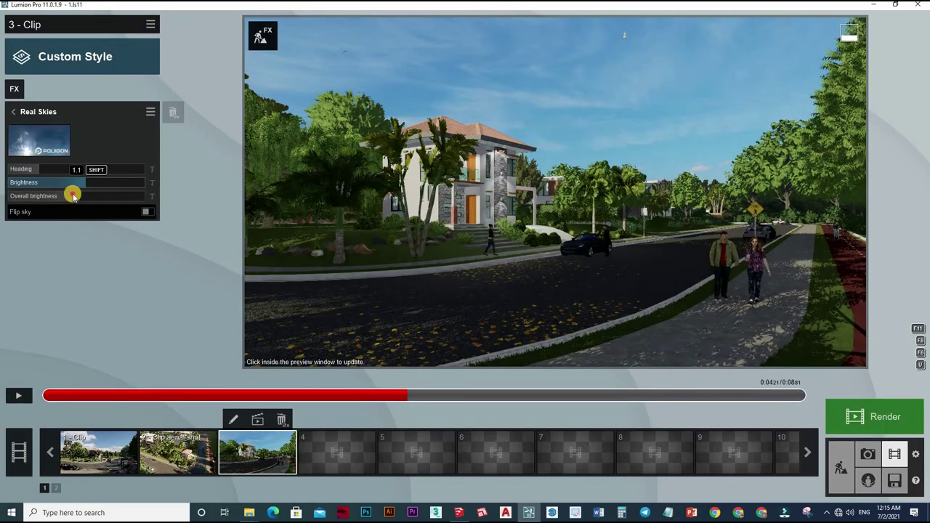
click(76, 195)
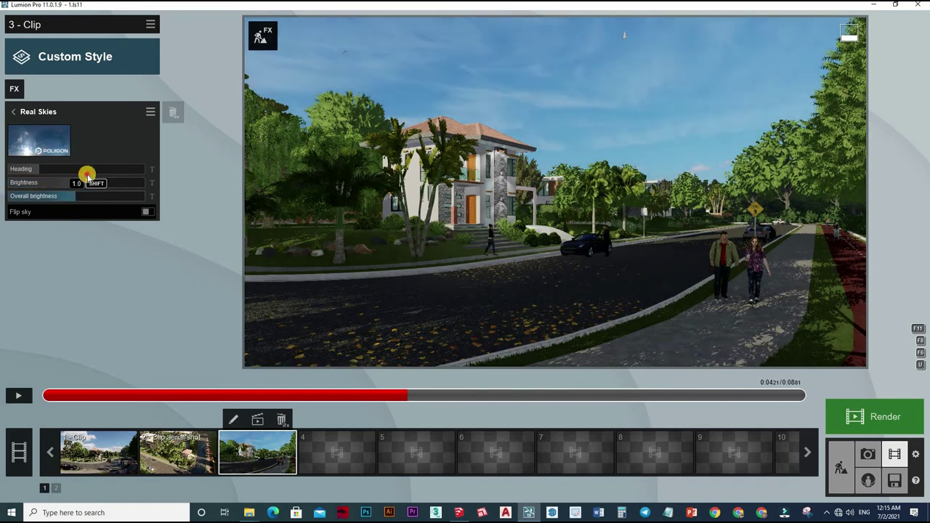
drag(86, 174, 104, 174)
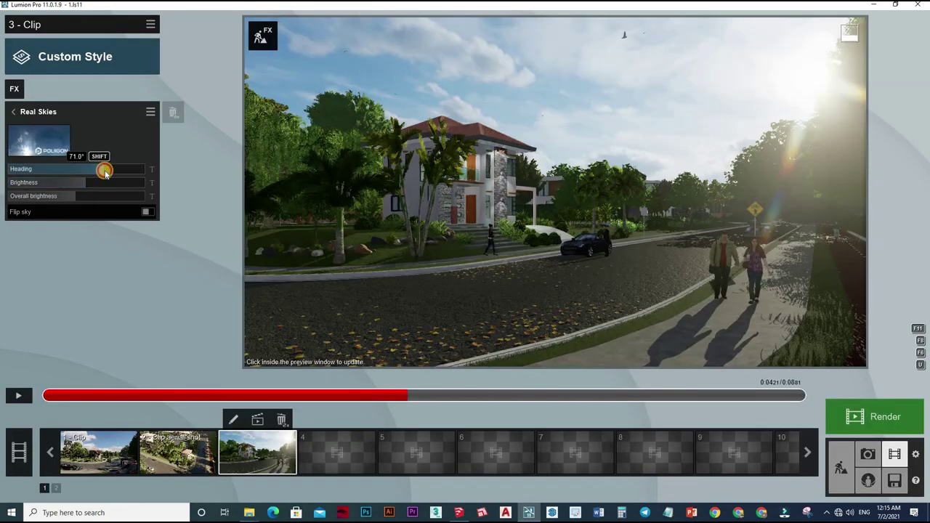
drag(105, 172, 105, 173)
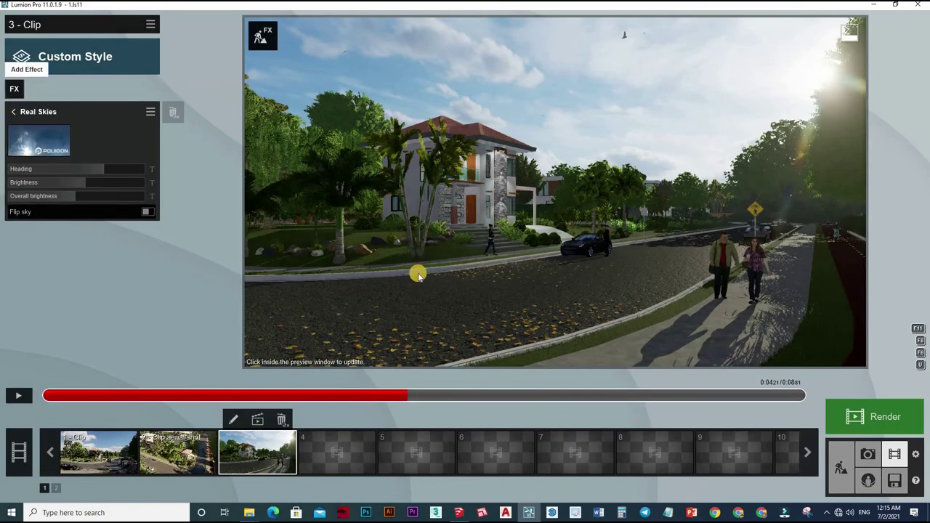
click(15, 89)
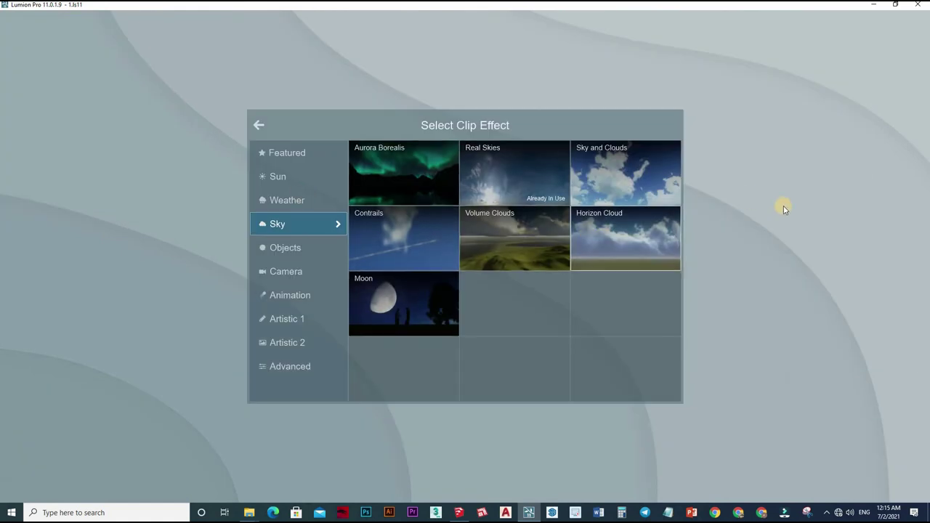
Add Sky and Clouds, check the Real Skies settings, and add a Color Correction effect.
click(625, 173)
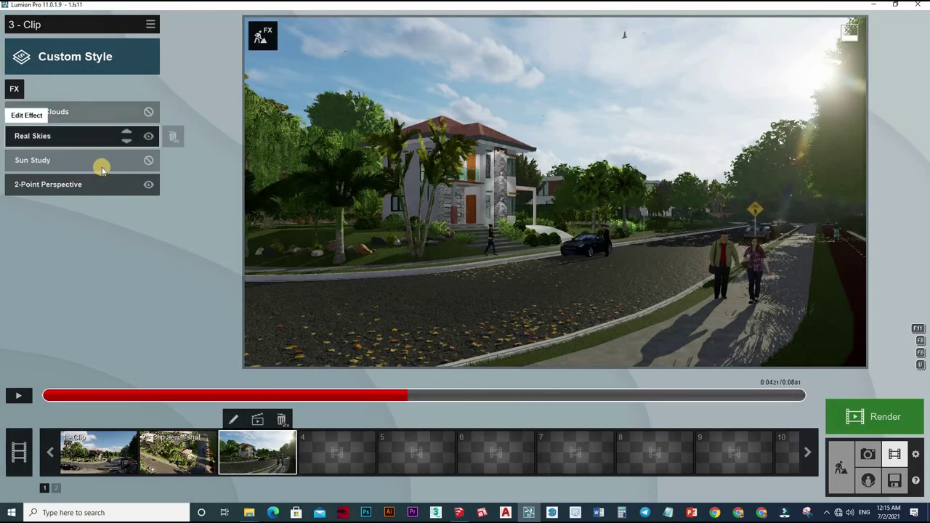
click(86, 136)
click(13, 111)
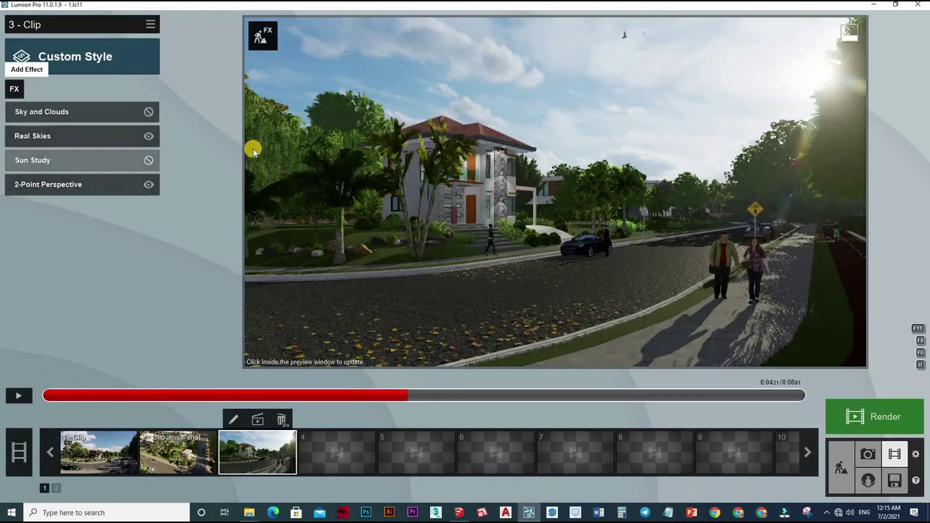
click(15, 89)
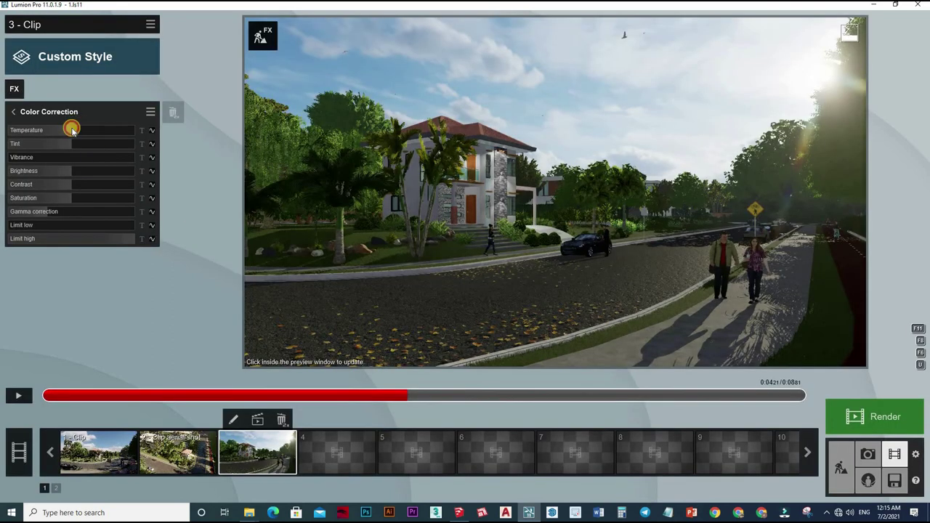
mouse_move(71, 130)
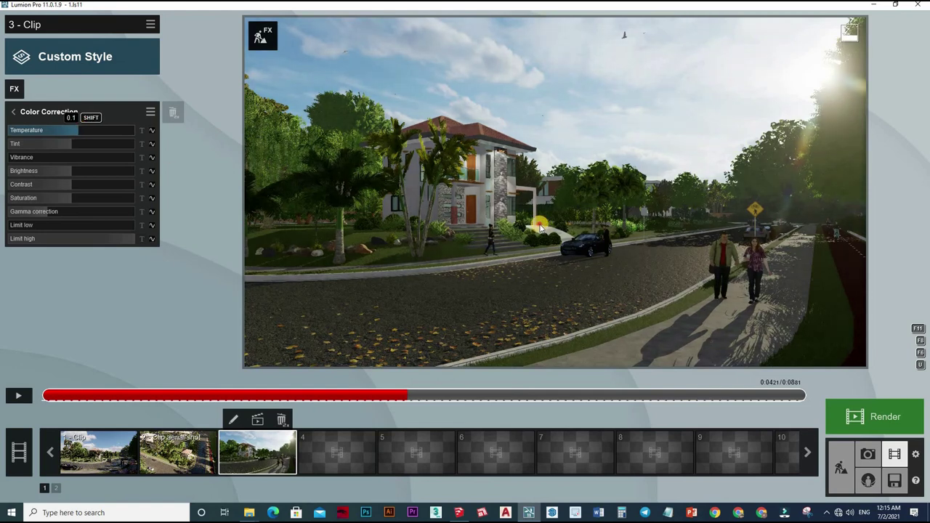
Lower the Color Correction tint and raise the brightness to 0.8.
click(518, 228)
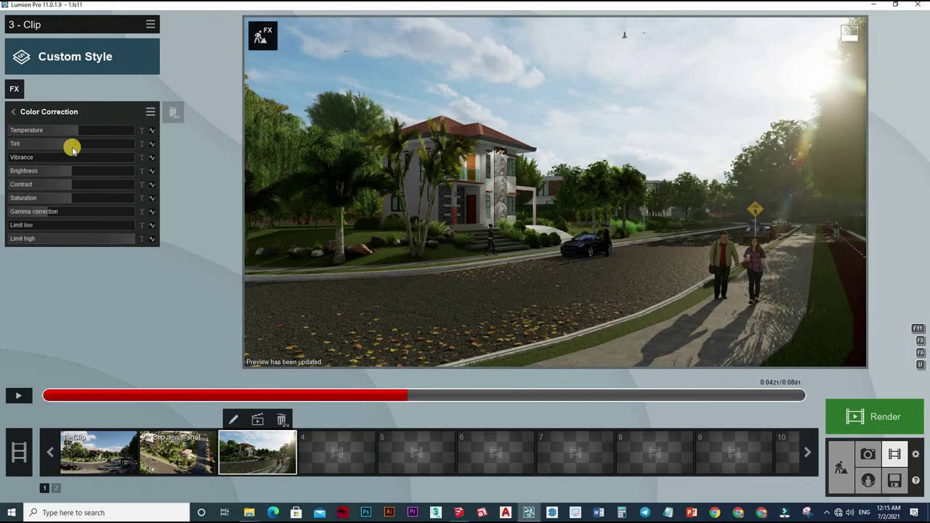
click(410, 247)
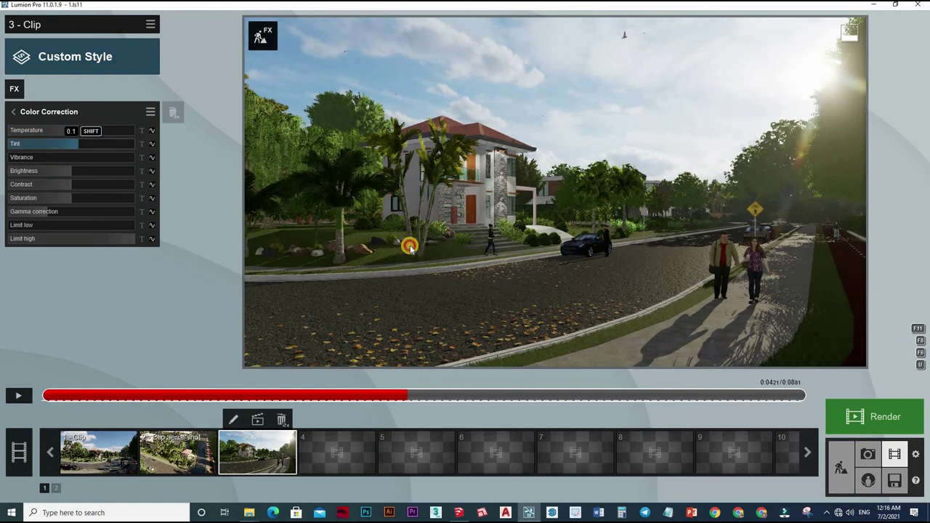
drag(91, 144, 70, 143)
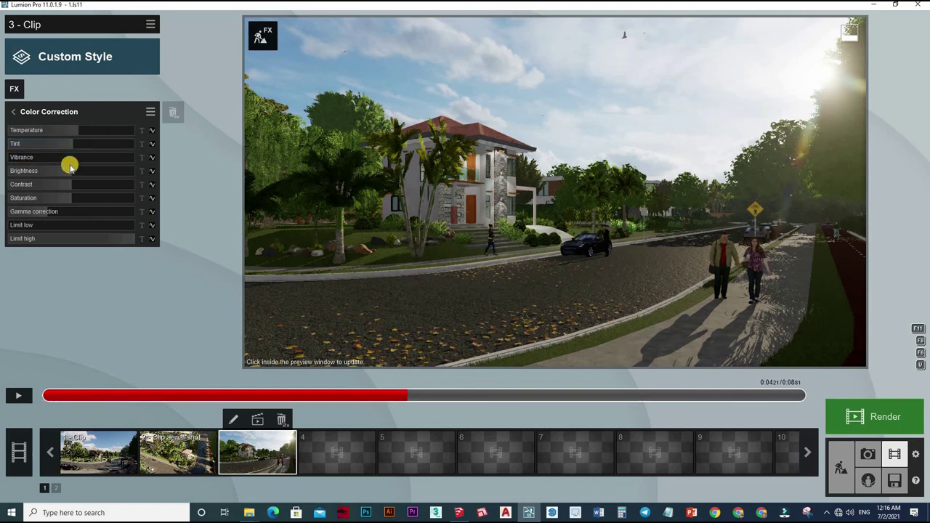
click(93, 171)
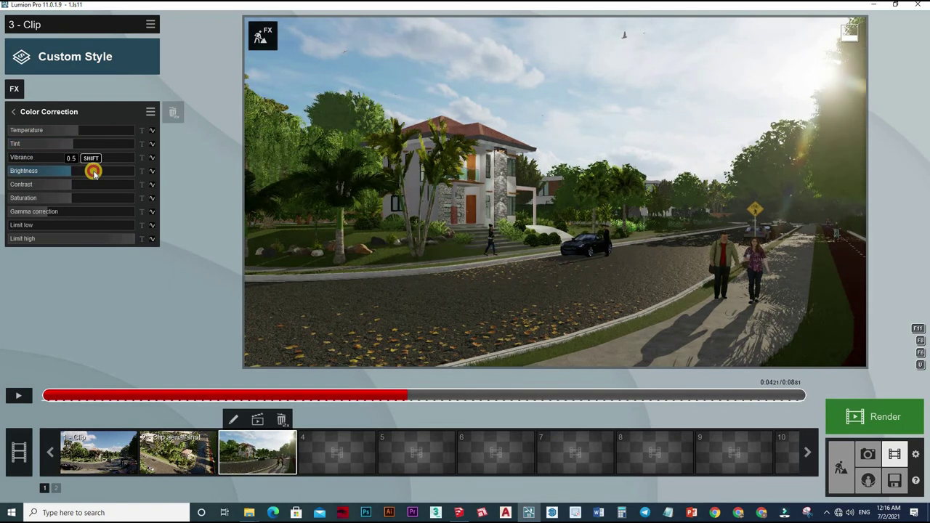
click(104, 172)
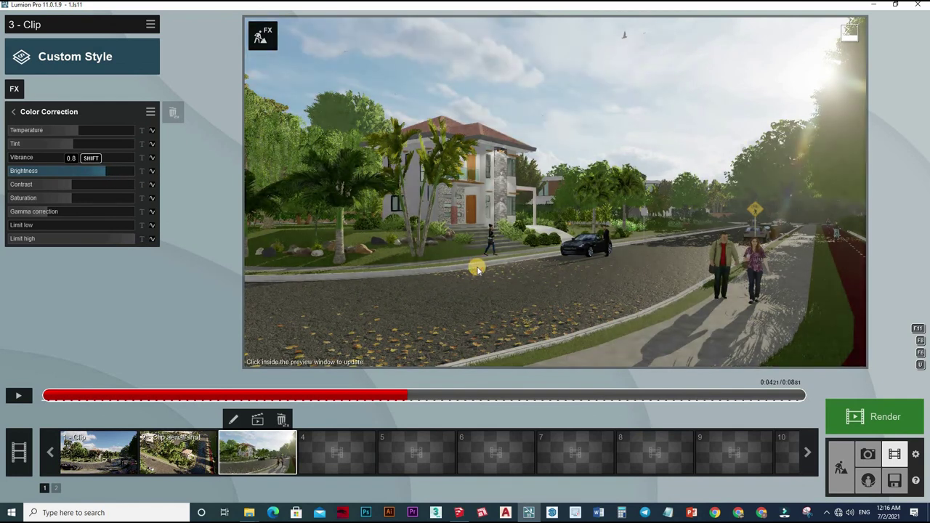
click(477, 270)
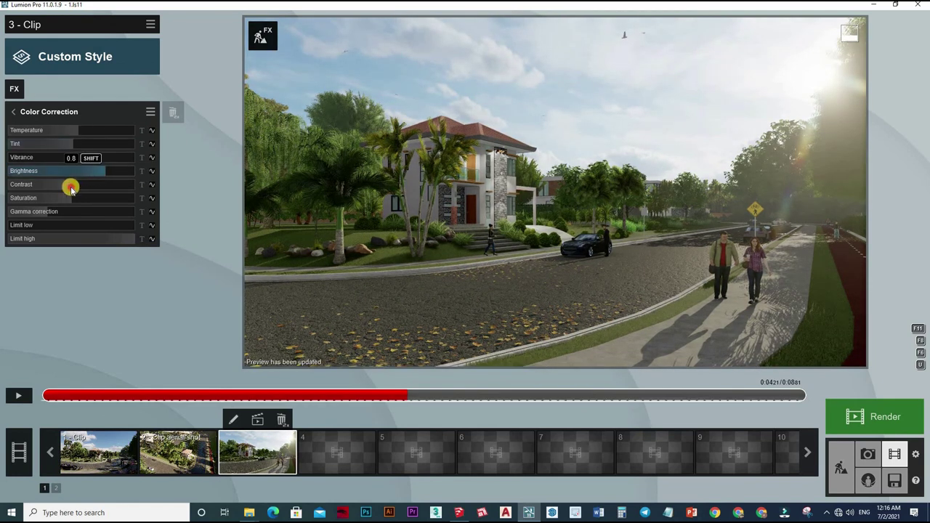
click(391, 236)
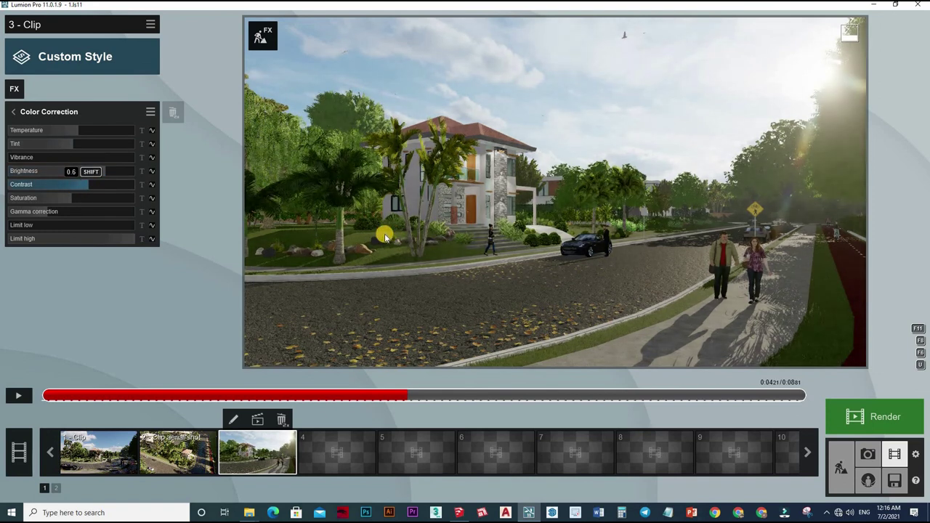
Set contrast to about 0.4, reduce saturation, and lower gamma correction to 1.1.
drag(90, 184, 63, 184)
click(362, 236)
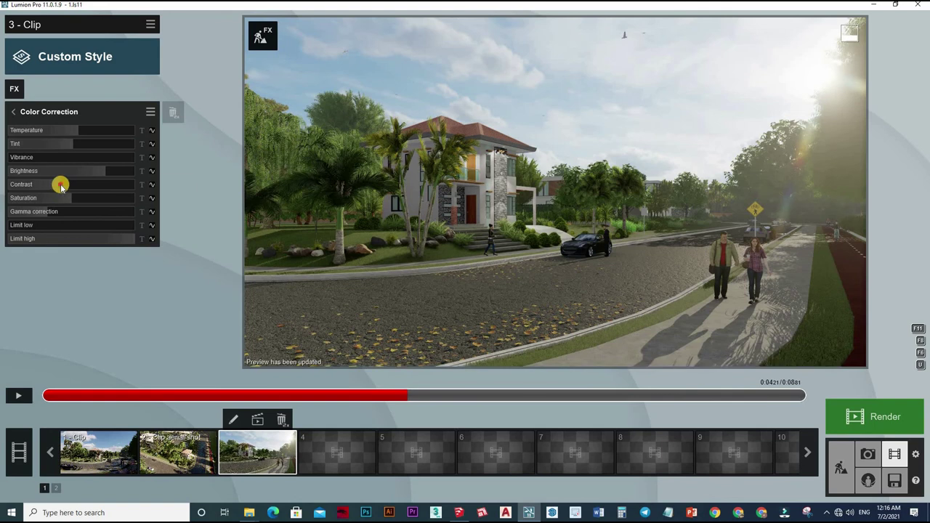
drag(61, 184, 318, 211)
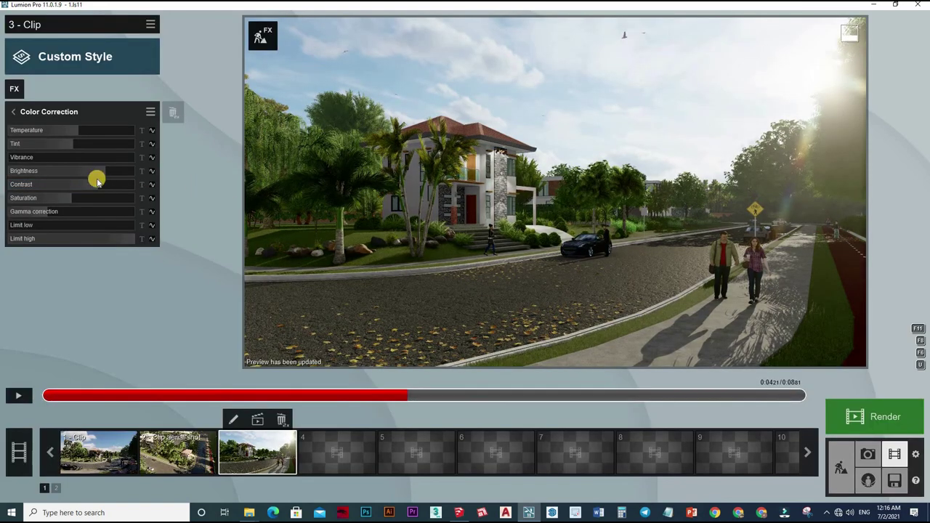
drag(340, 224, 324, 227)
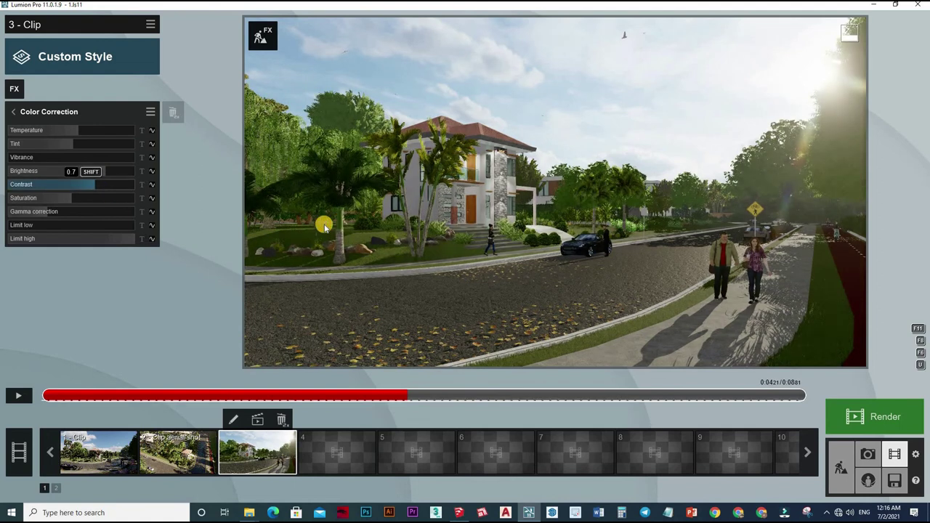
drag(88, 202, 62, 205)
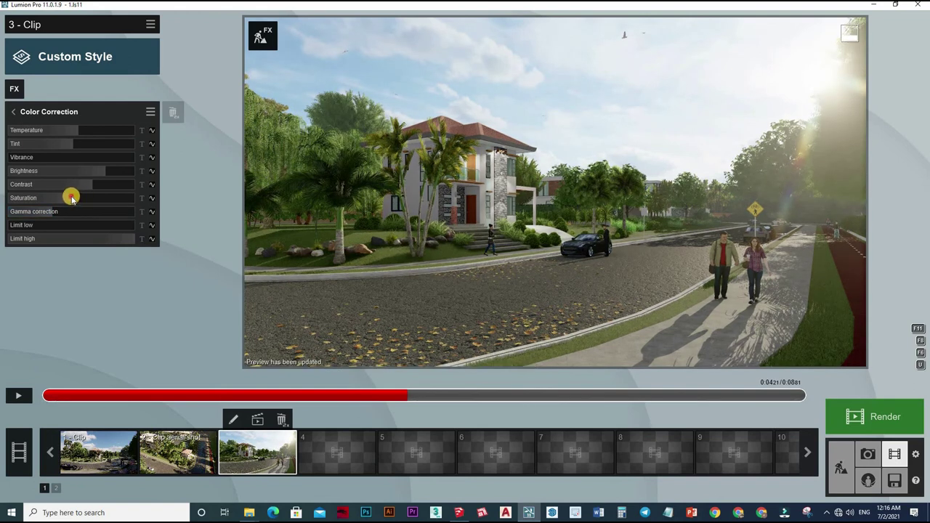
drag(51, 216, 57, 216)
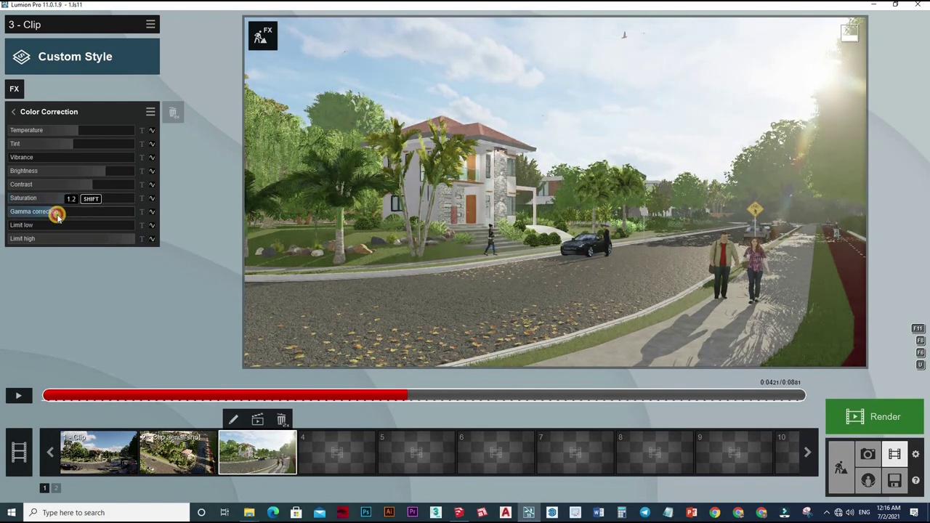
drag(318, 243, 319, 243)
click(318, 243)
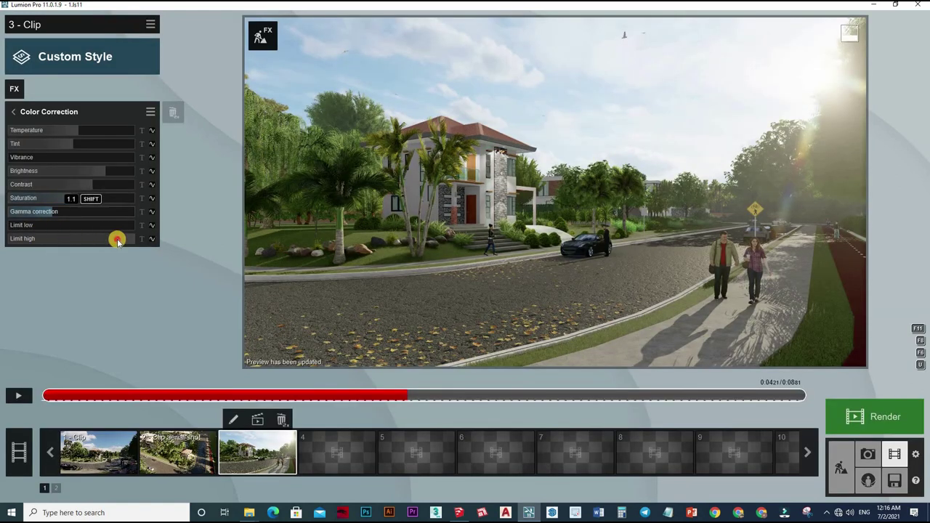
Set Limit high to 0.9 and replay the clip from the 0:04 mark.
drag(361, 245, 361, 245)
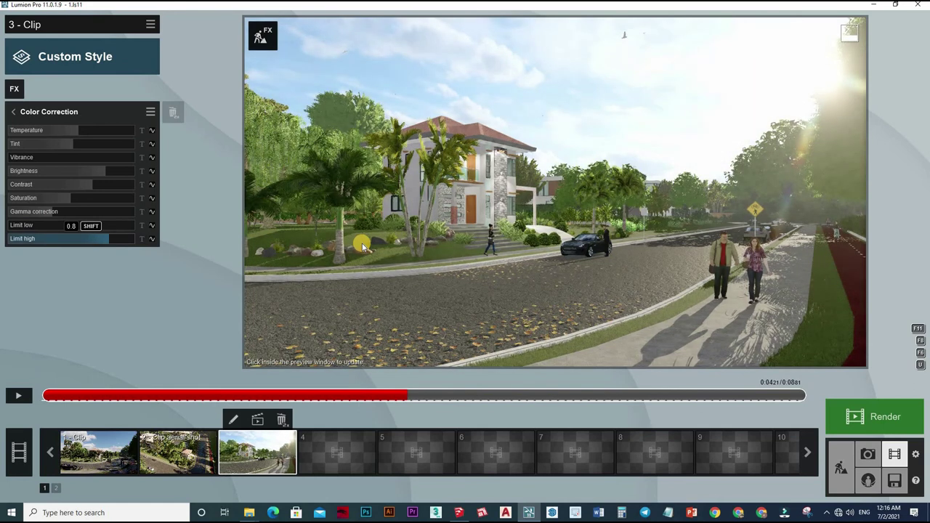
click(363, 247)
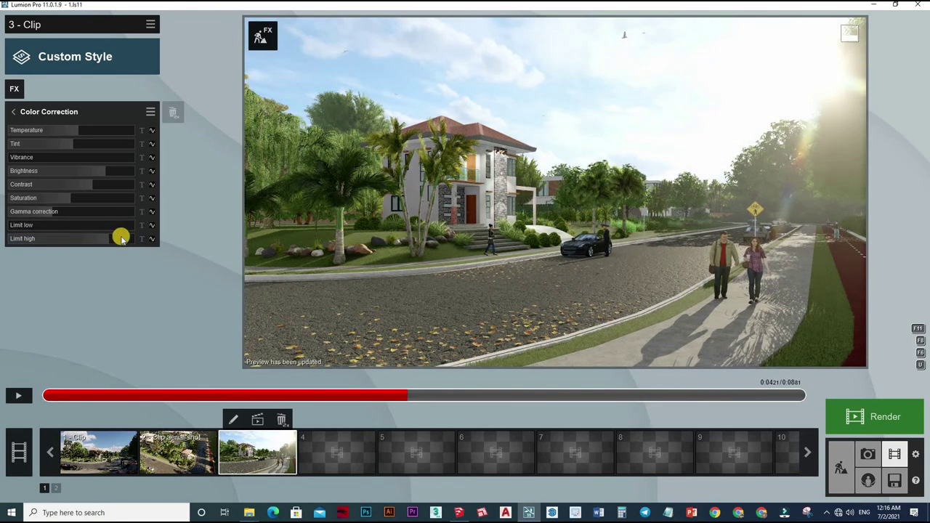
drag(375, 222, 379, 231)
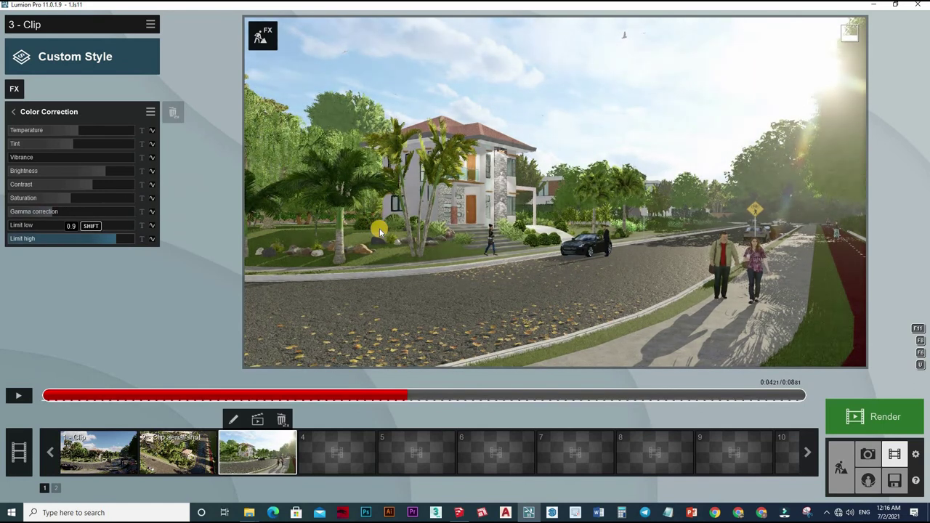
click(409, 194)
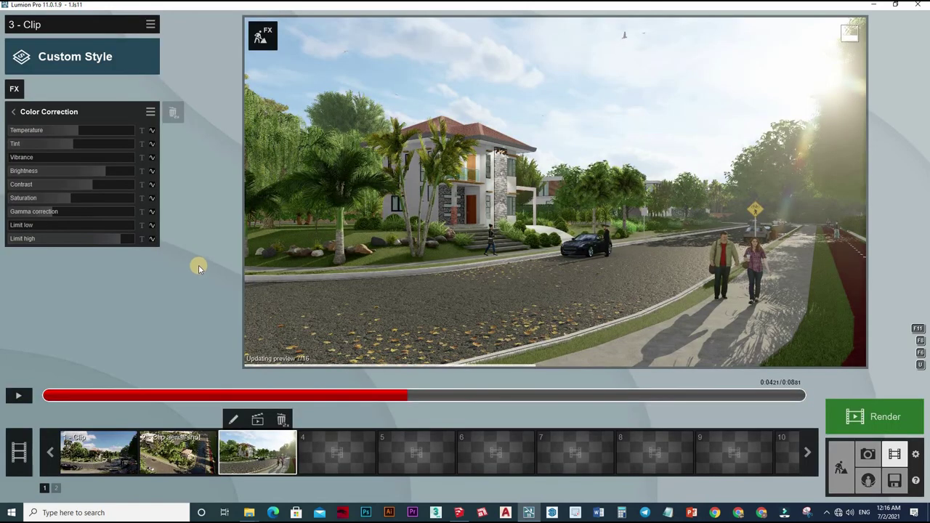
click(22, 397)
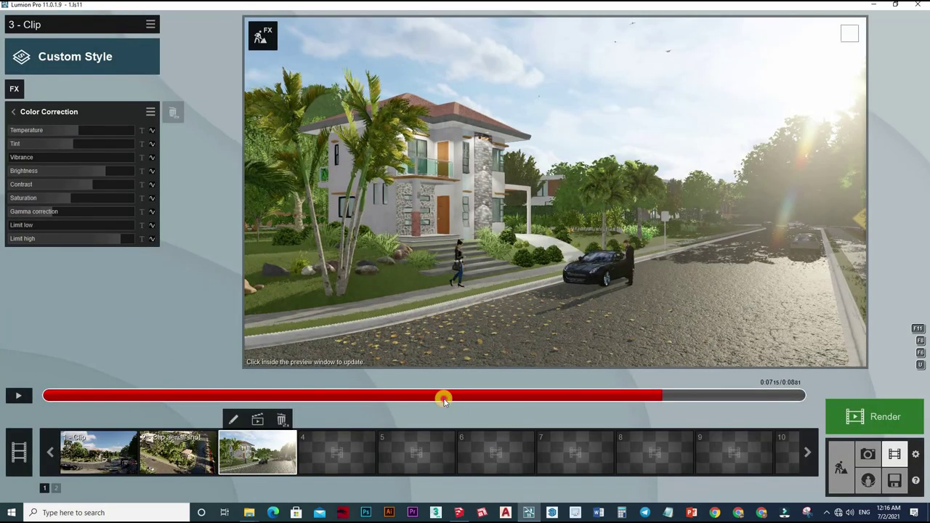
click(411, 394)
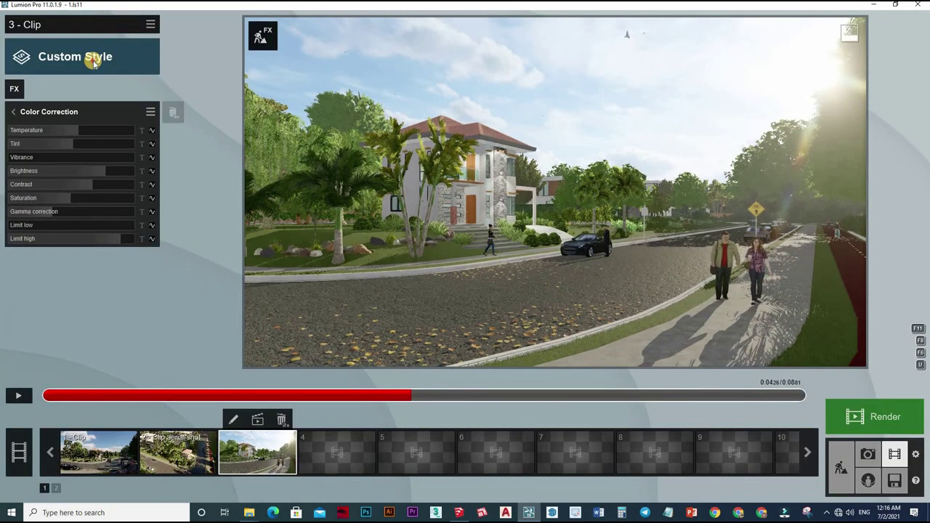
Switch clip 3 from Custom Style to the Realistic style and play the preview.
click(74, 56)
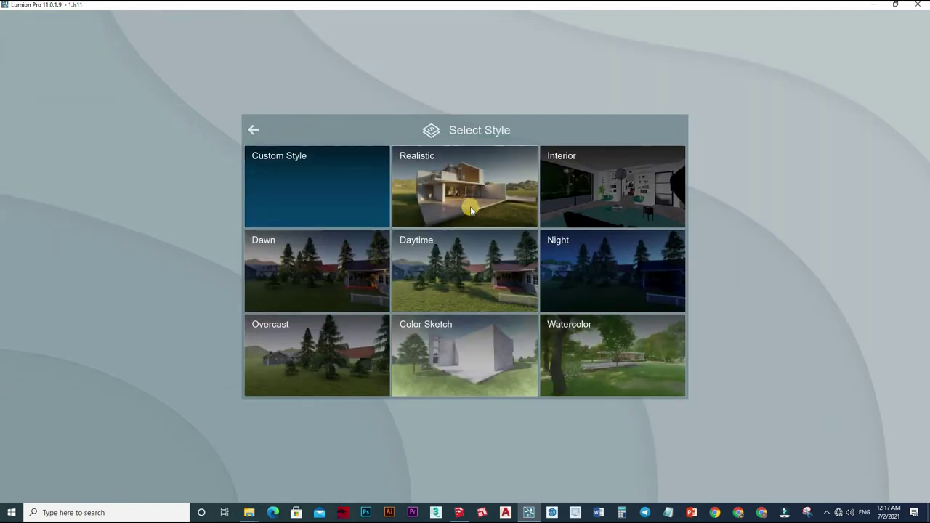
click(471, 211)
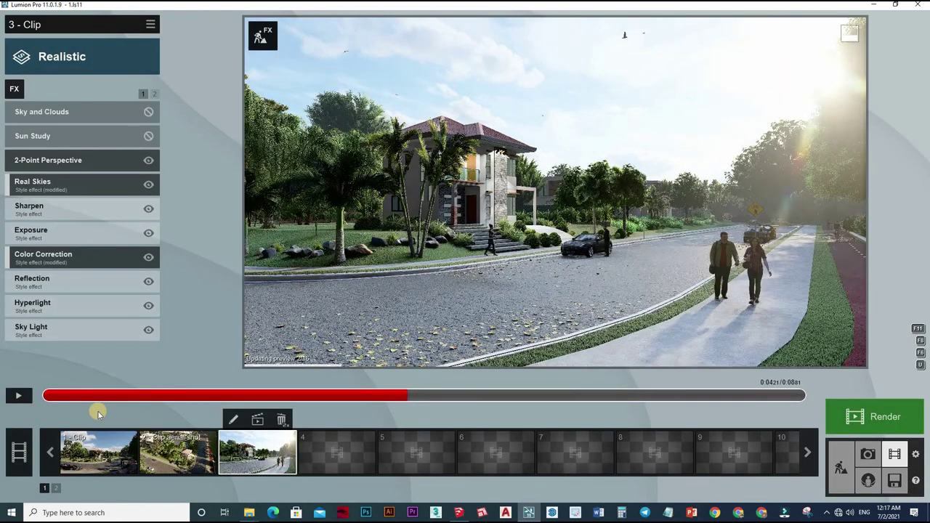
click(23, 395)
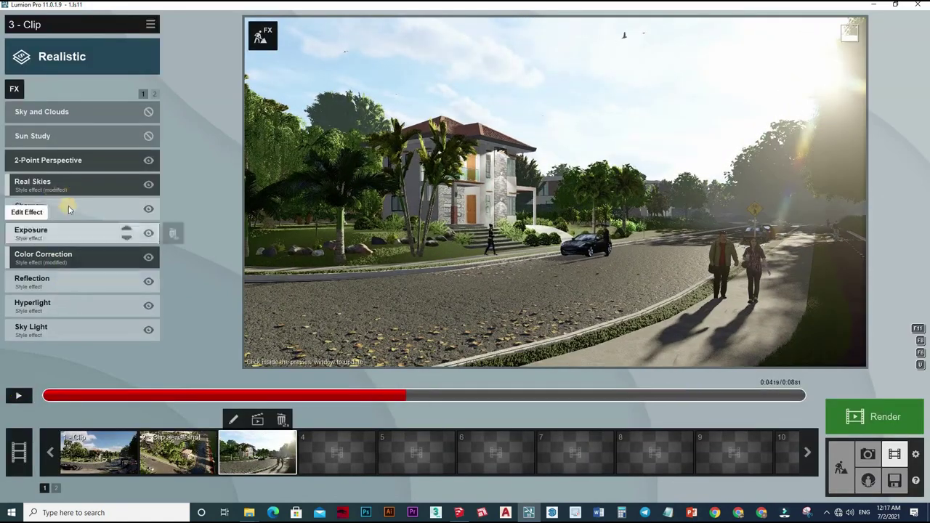
Raise Sharpen intensity to 0.8 and adjust Exposure, previewing the clip.
click(68, 209)
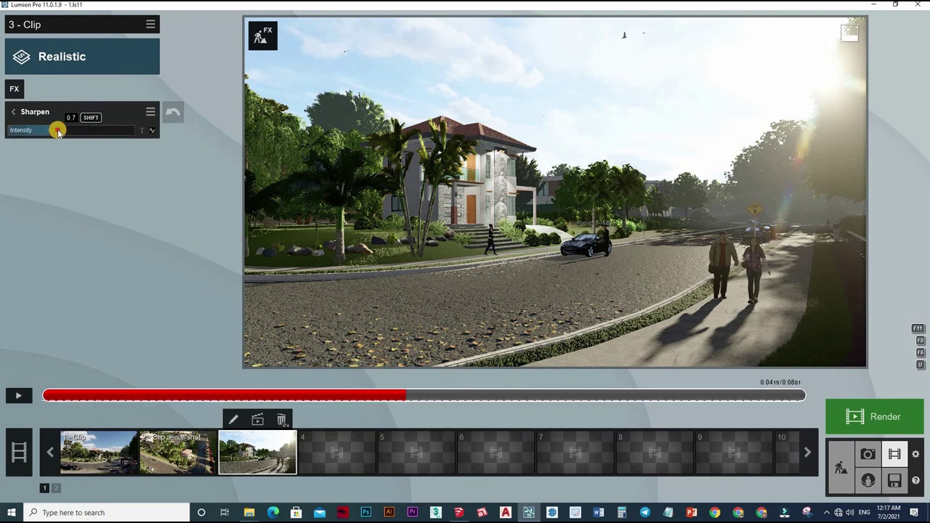
drag(109, 130, 63, 201)
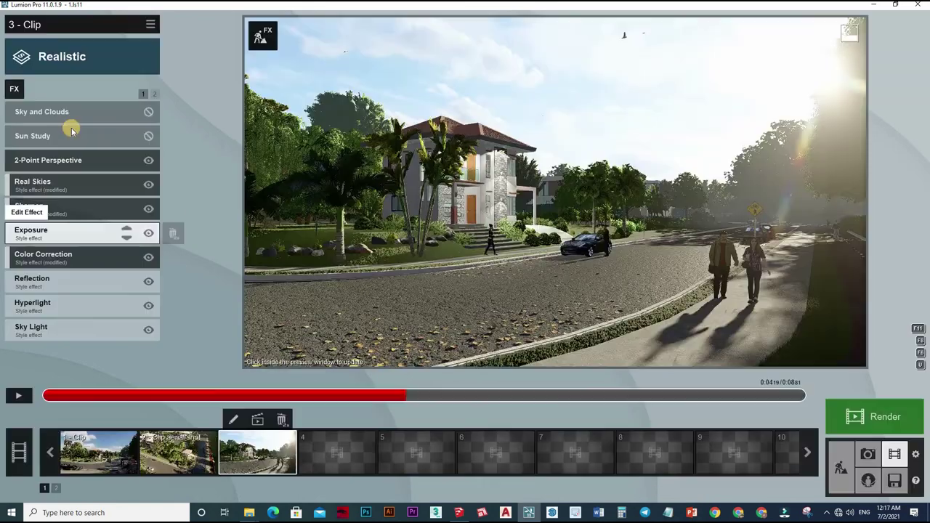
drag(80, 130, 452, 268)
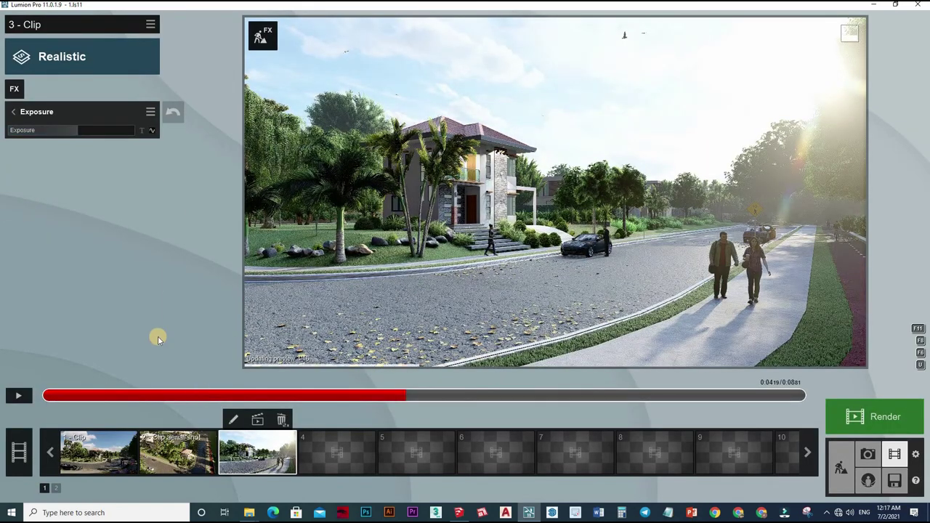
click(24, 396)
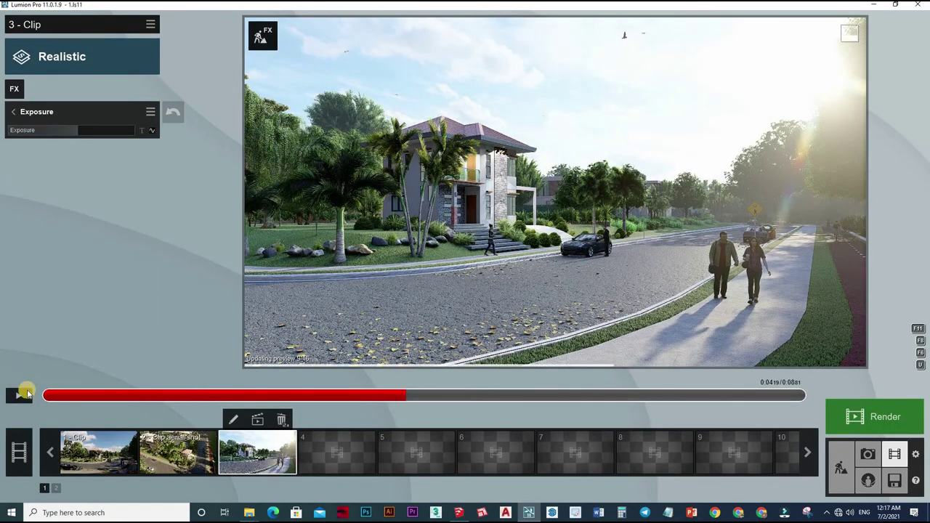
click(19, 396)
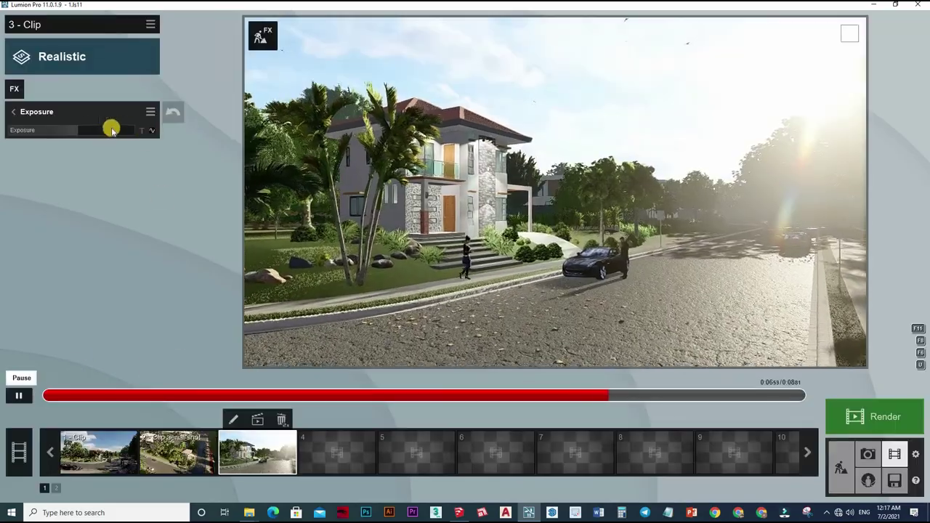
drag(75, 127, 76, 127)
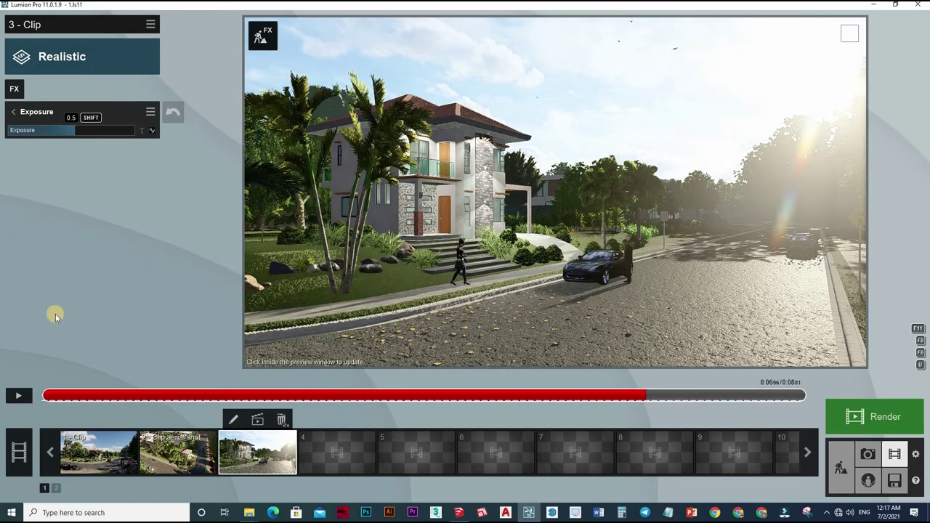
click(55, 316)
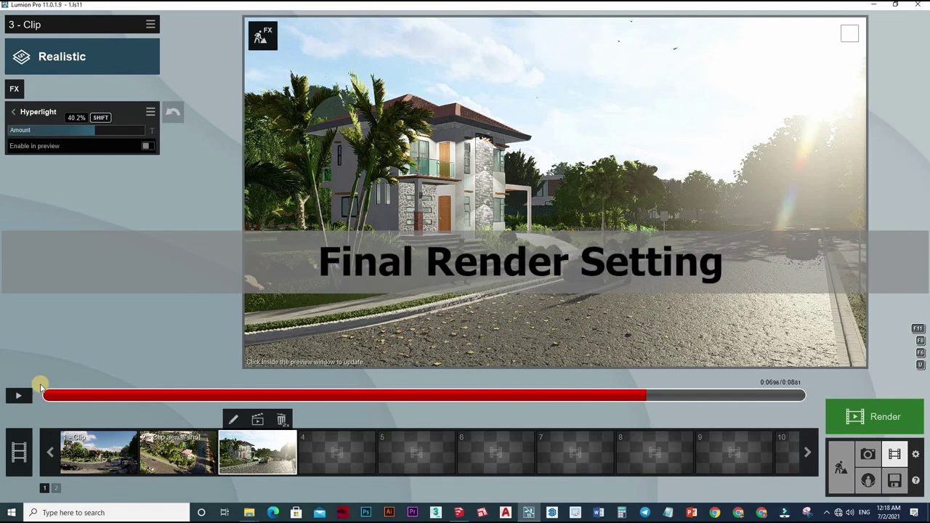
Set Sky Light brightness to 1.5 and its render quality to Ultra.
click(18, 395)
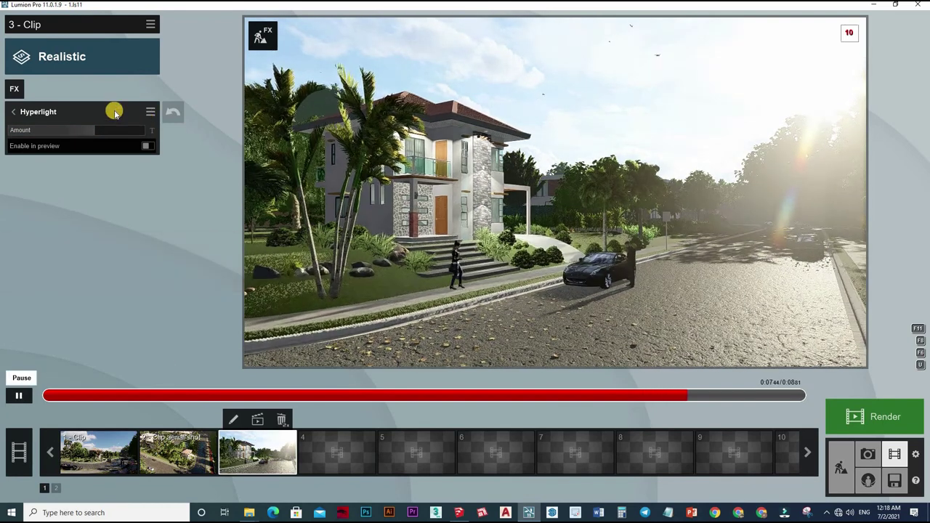
key(space)
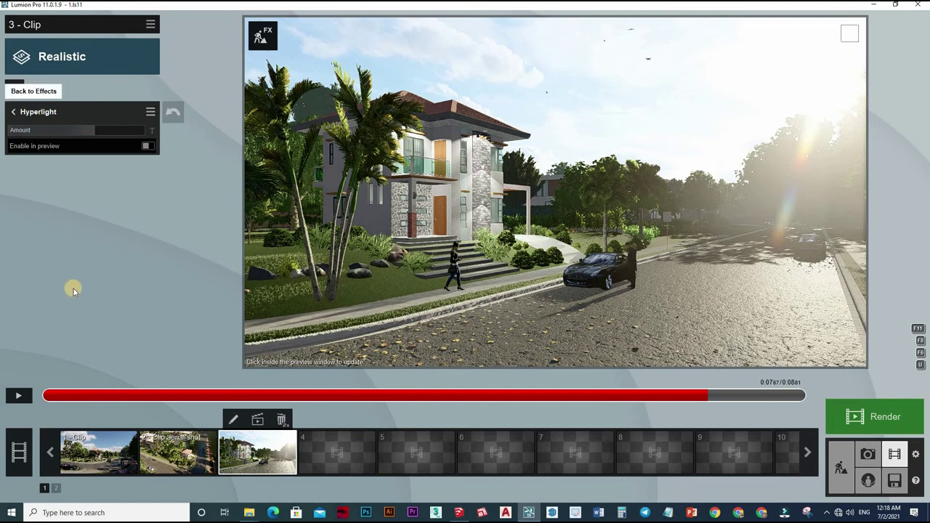
click(54, 334)
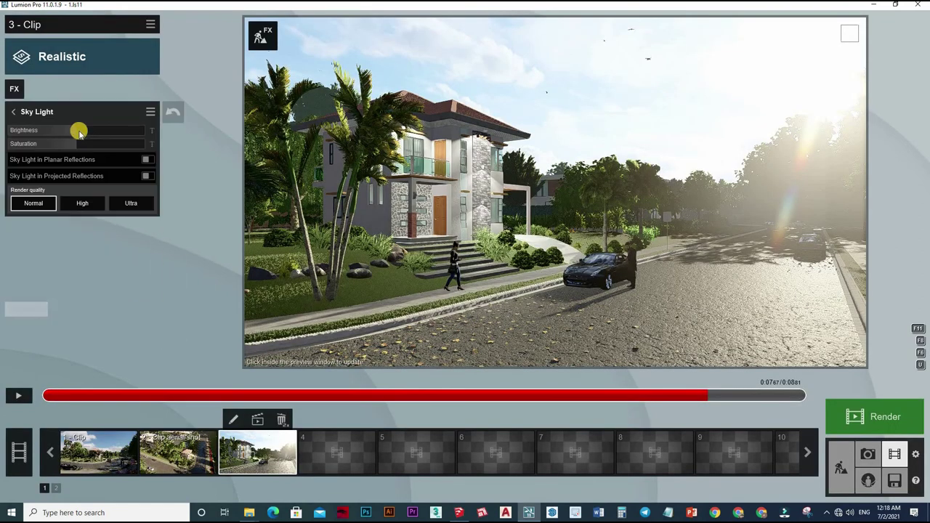
click(115, 129)
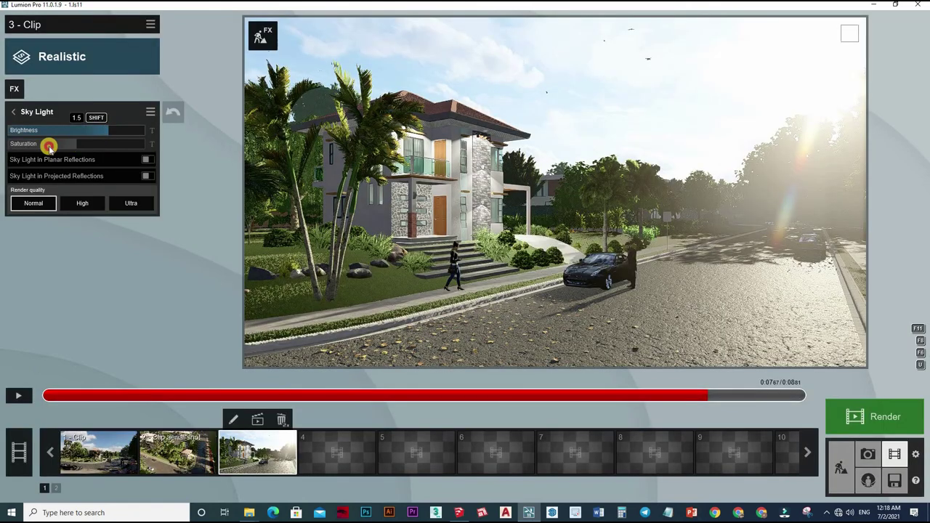
key(Return)
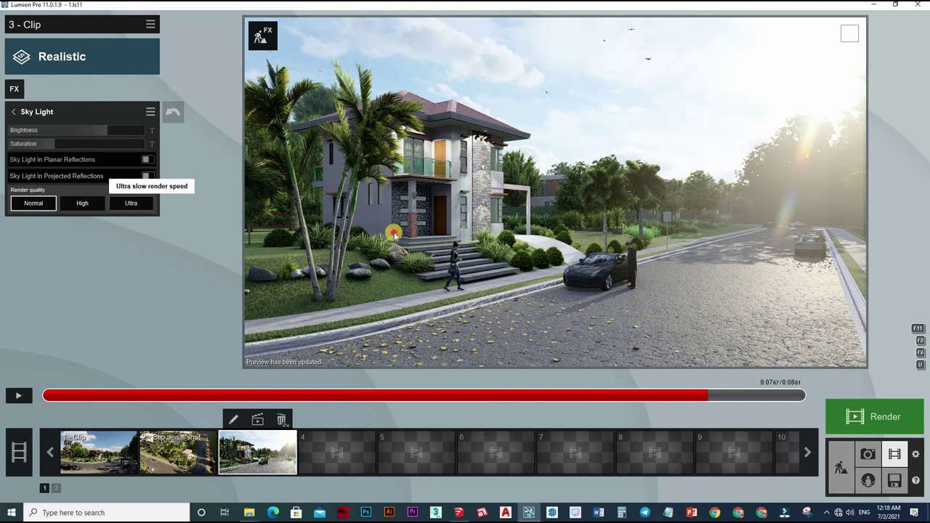
click(131, 202)
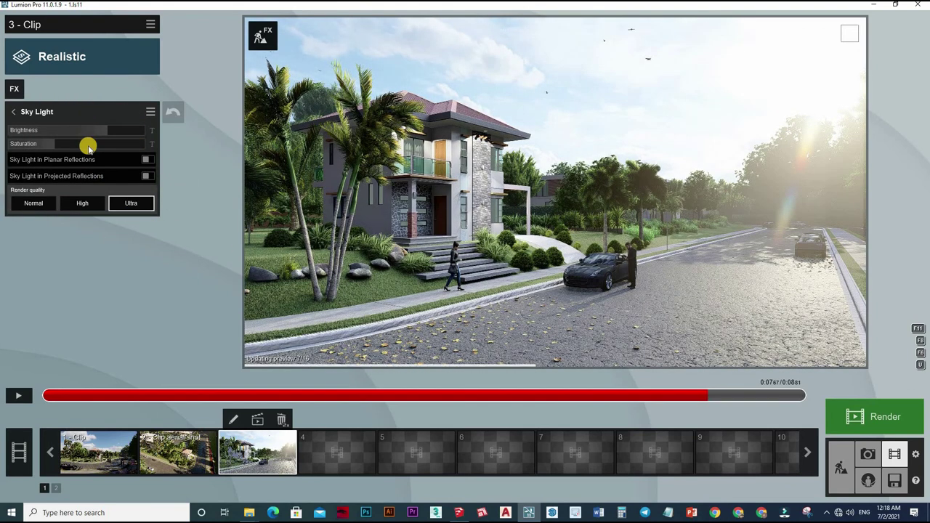
click(116, 113)
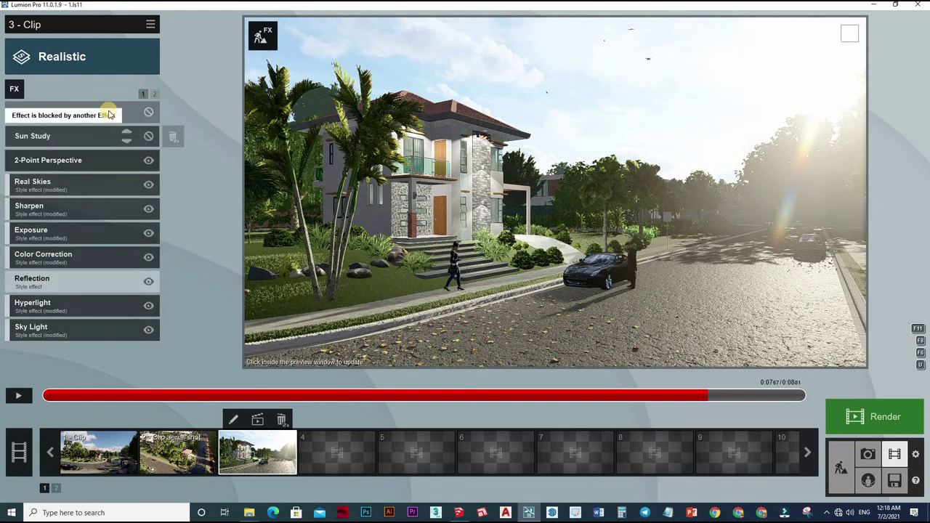
Adjust Shadow brightness, then use Ultra sharp shadows with Soft shadows off.
click(154, 93)
click(69, 122)
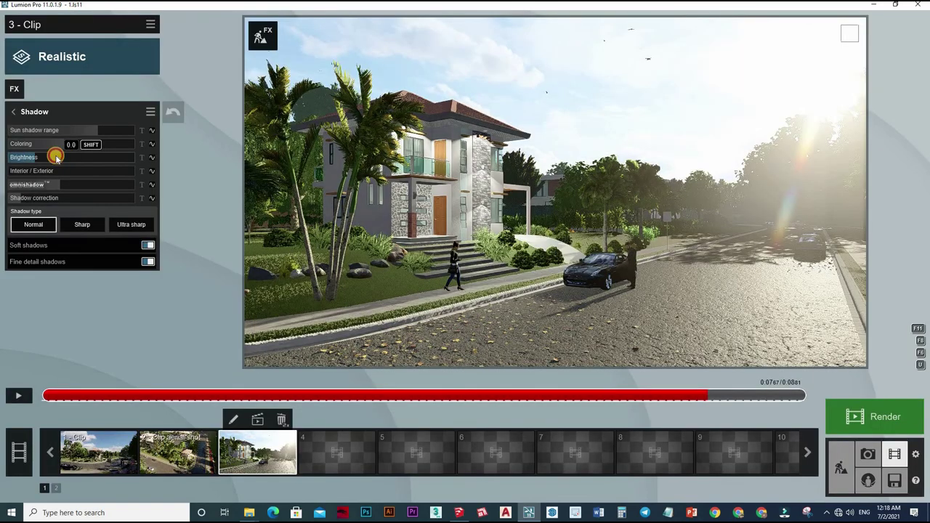
mouse_move(68, 156)
mouse_down()
mouse_move(55, 147)
mouse_move(67, 158)
mouse_up()
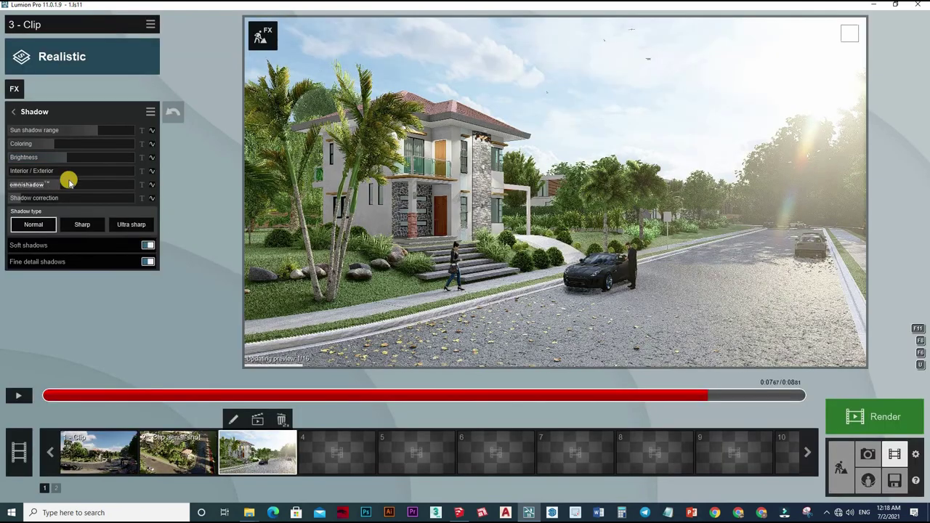
click(73, 159)
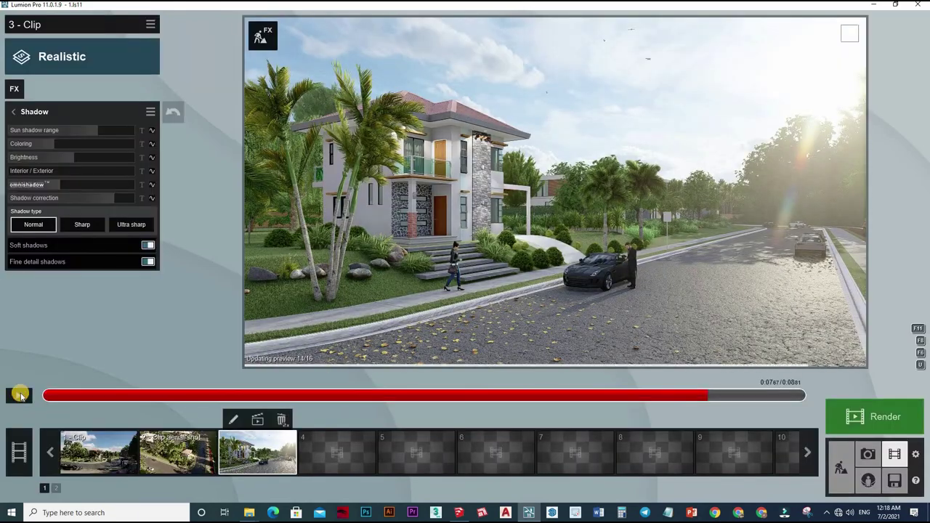
click(21, 394)
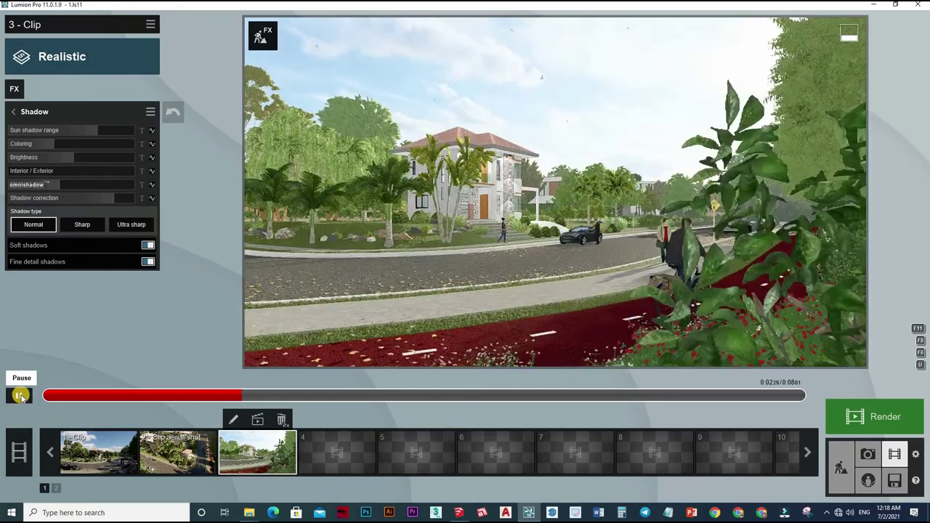
key(space)
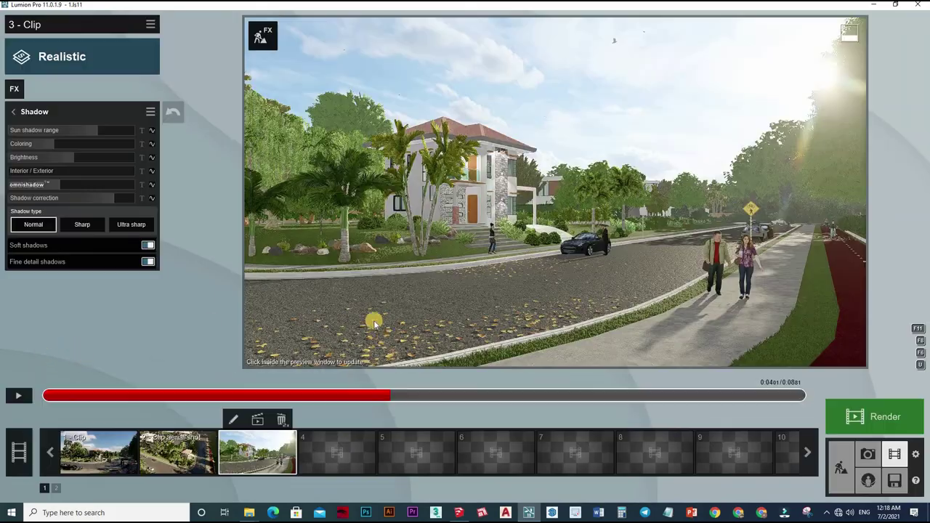
click(414, 270)
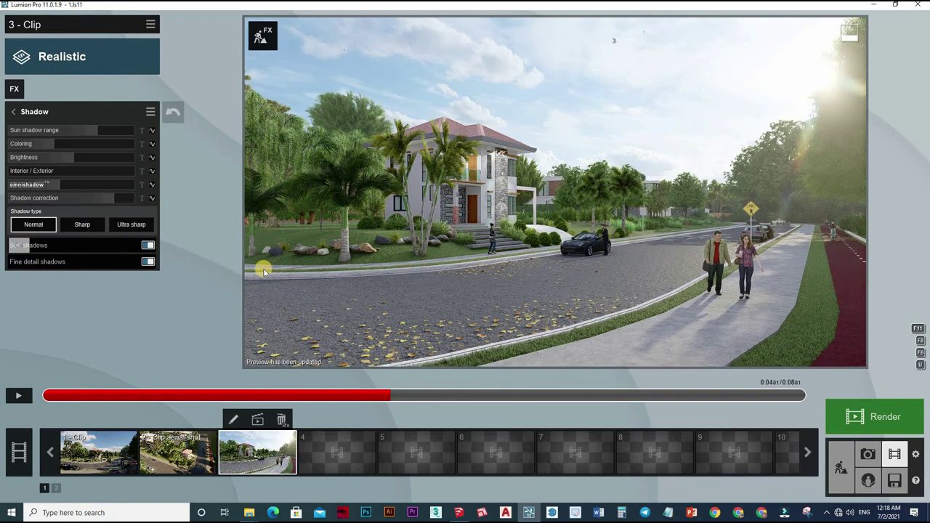
click(382, 295)
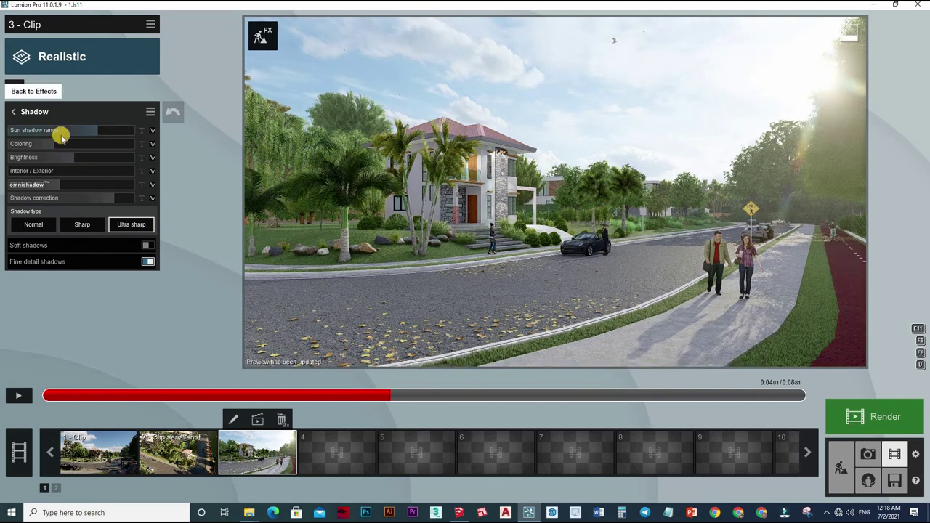
Add a Mass Move effect to clip 3 from the Animation effects category.
click(25, 90)
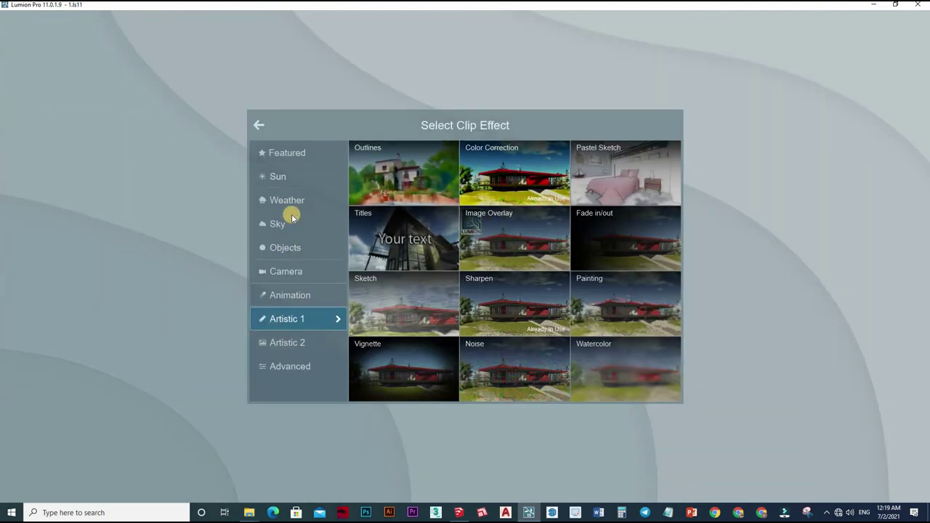
click(287, 177)
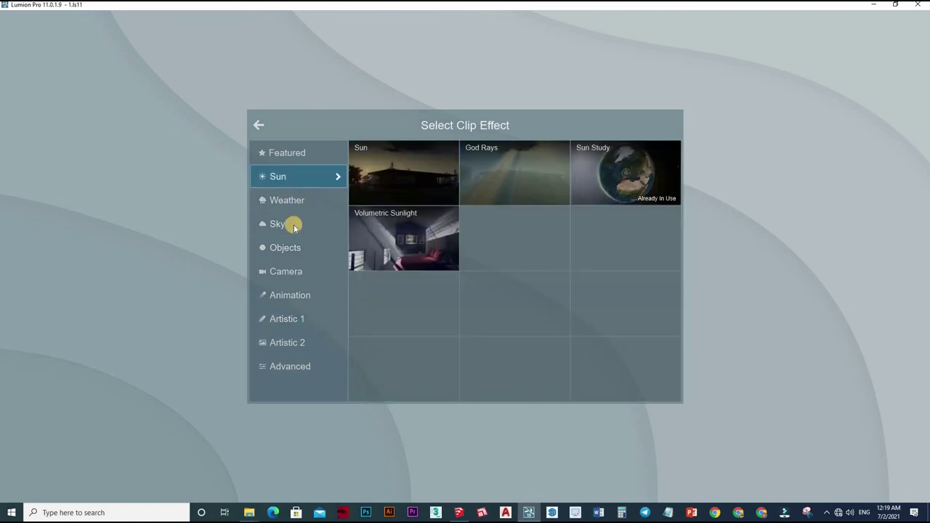
click(287, 200)
click(292, 273)
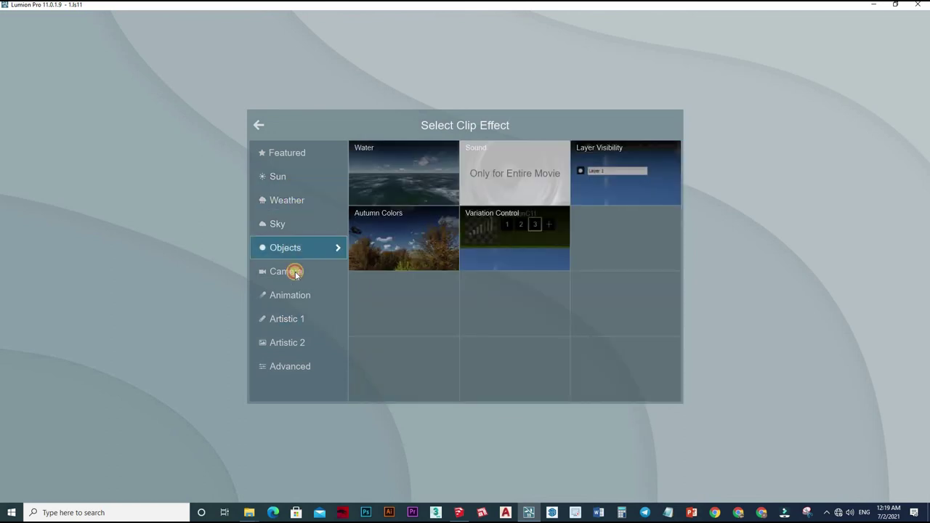
click(335, 293)
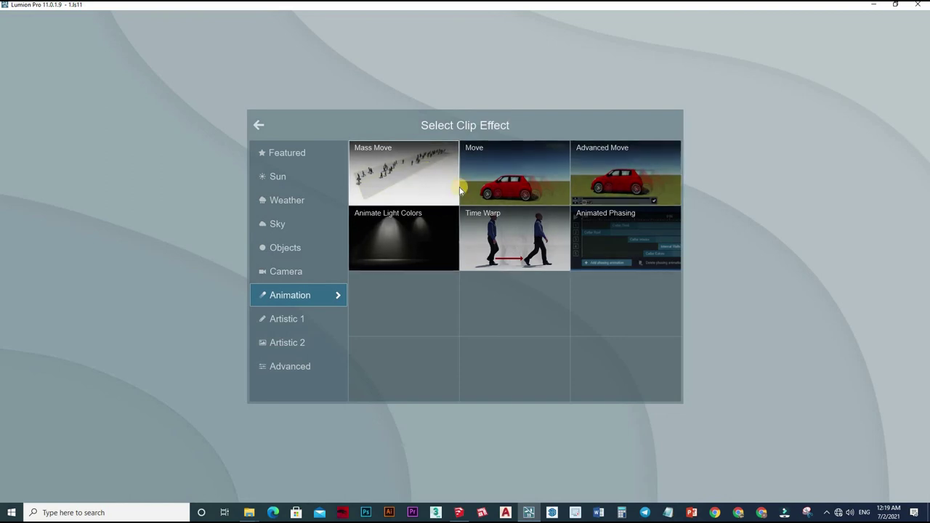
click(725, 255)
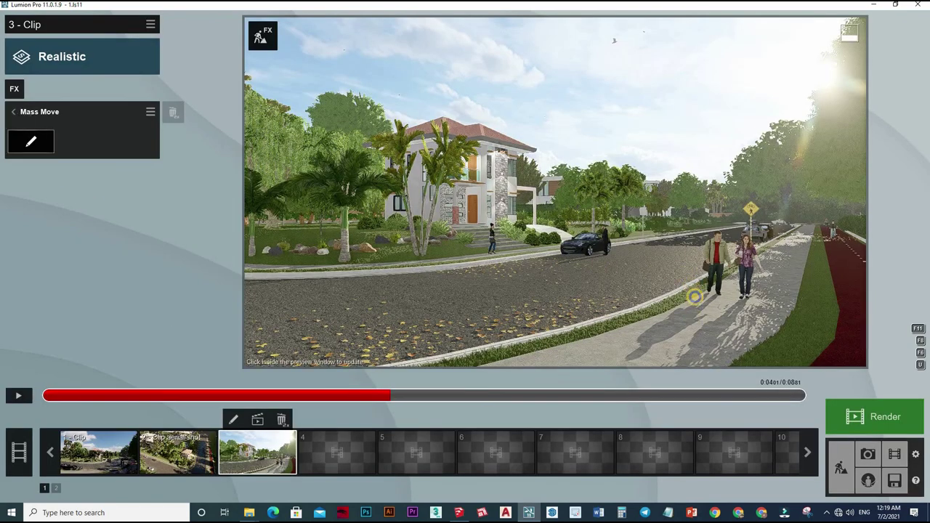
Draw a five-node Mass Move path along the sidewalk past the two pedestrians.
click(694, 296)
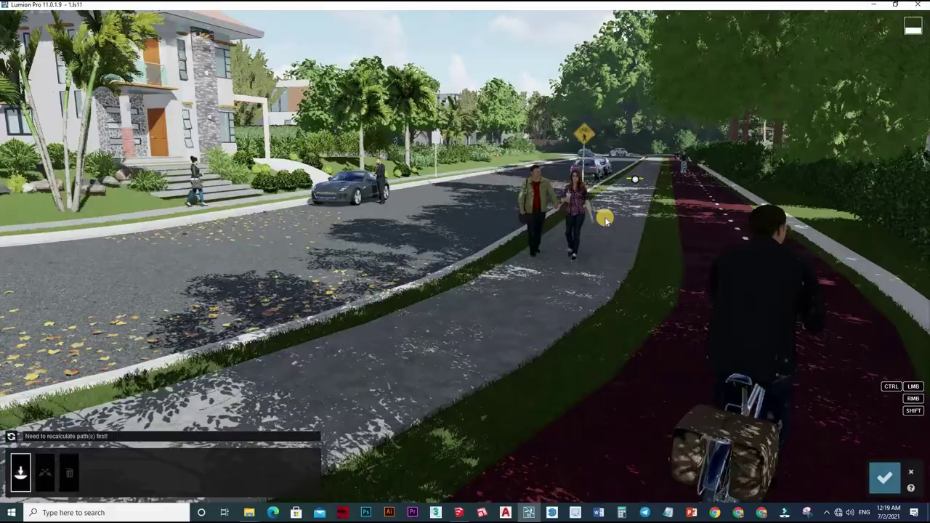
click(605, 218)
click(586, 248)
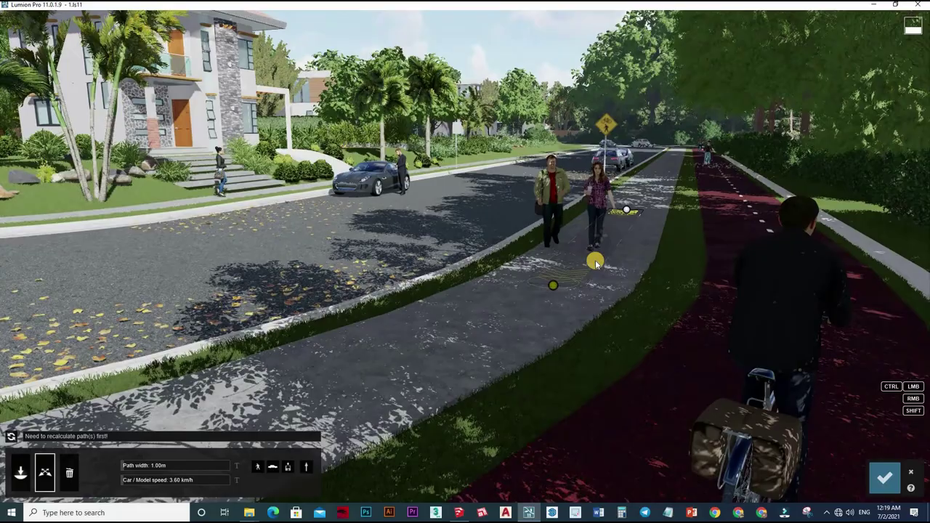
right_drag(551, 285, 521, 301)
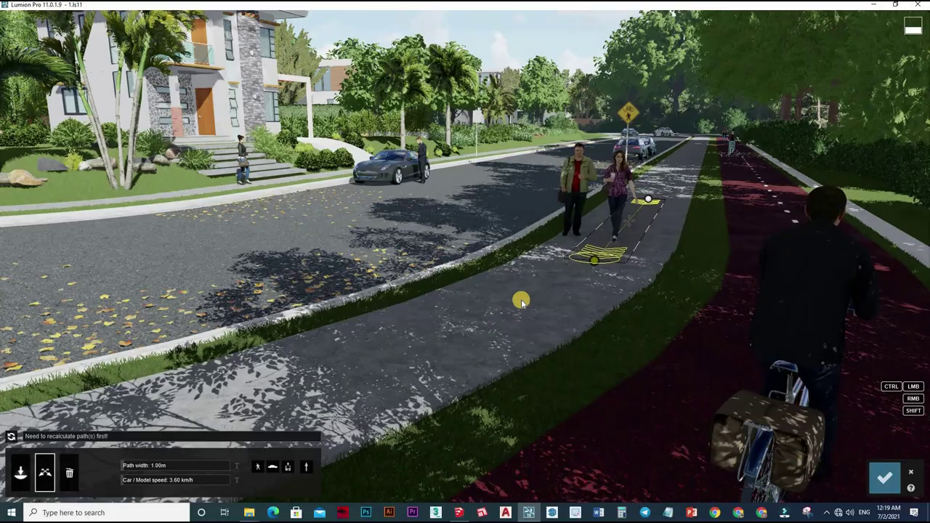
ctrl+click(489, 316)
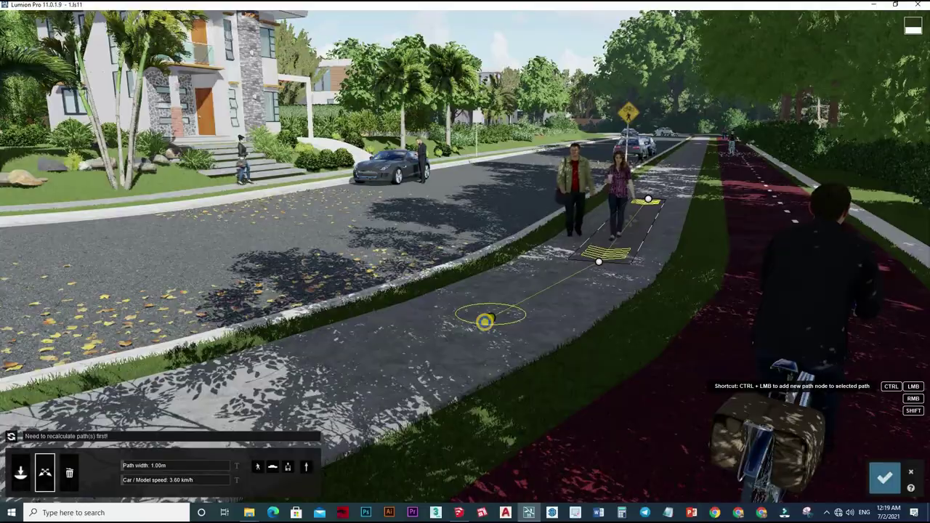
right_drag(485, 320, 221, 366)
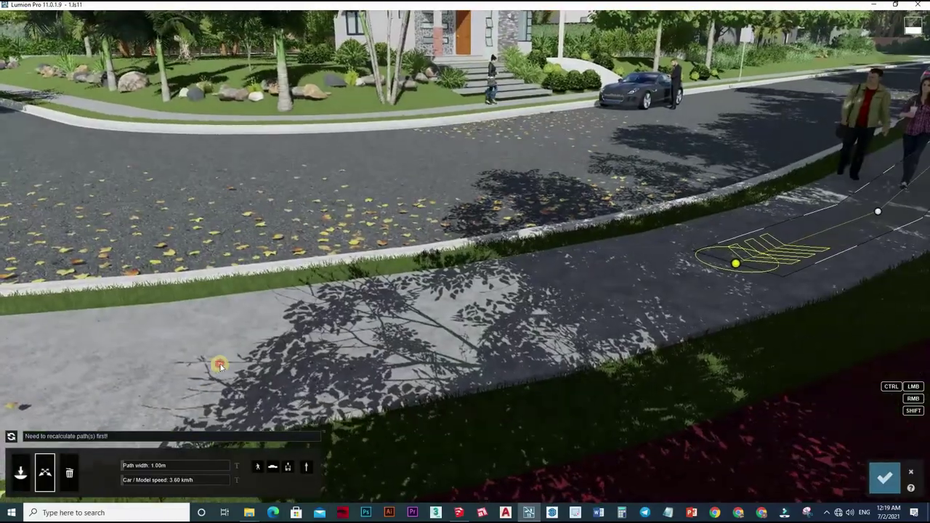
ctrl+click(220, 366)
mouse_move(214, 372)
right_down()
mouse_move(348, 289)
mouse_move(316, 211)
right_up()
ctrl+click(315, 211)
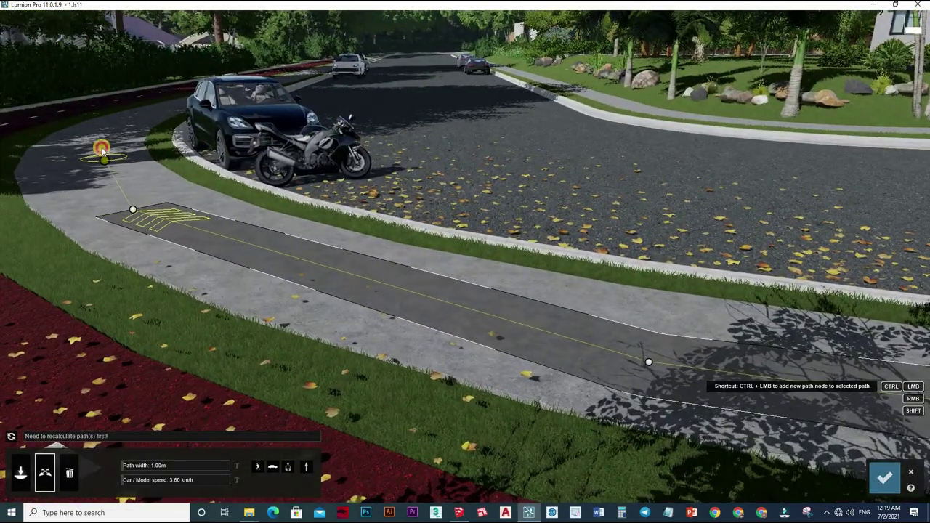
ctrl+click(102, 151)
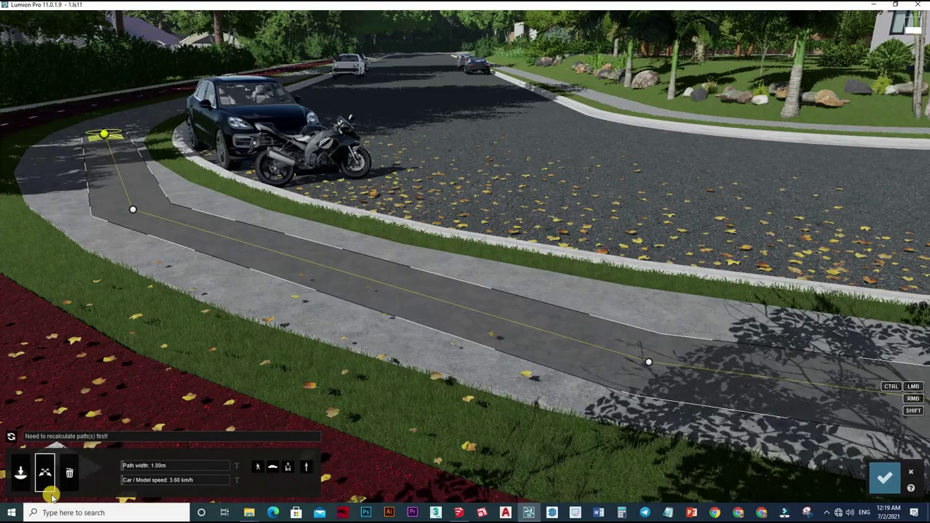
Adjust the path's model type and speed, widen it to 2.92 m, and recalculate and preview.
click(274, 464)
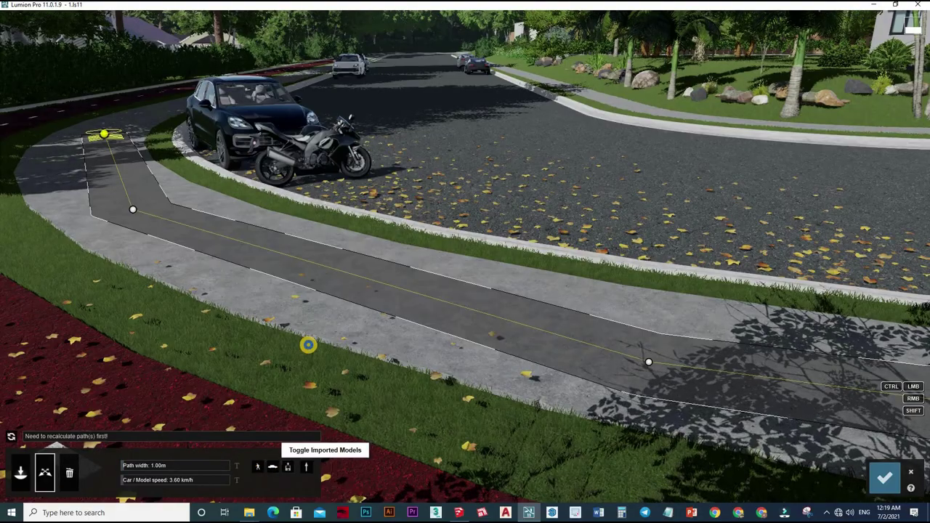
key(d)
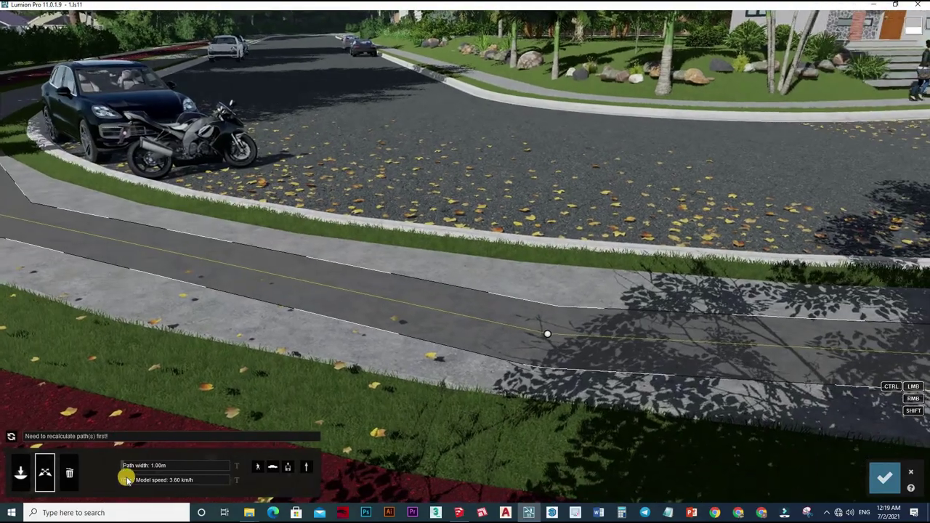
click(125, 480)
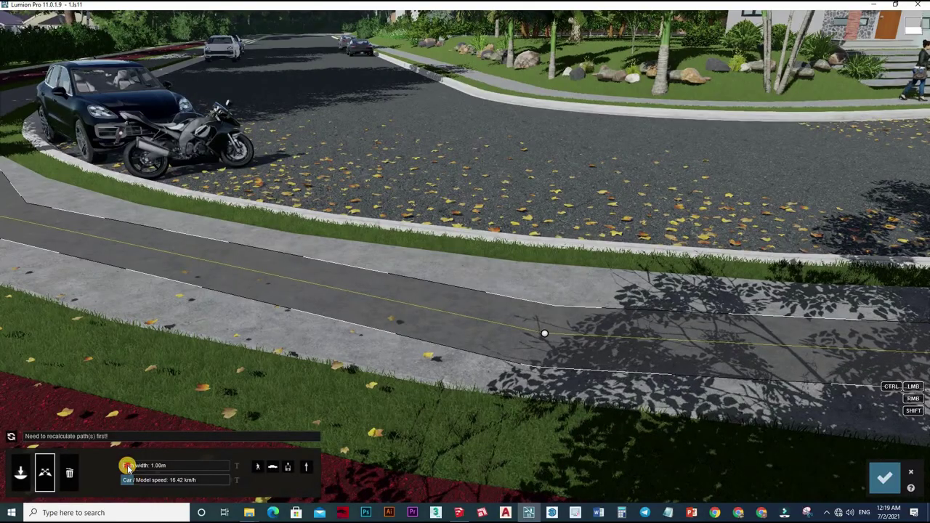
drag(128, 467, 133, 481)
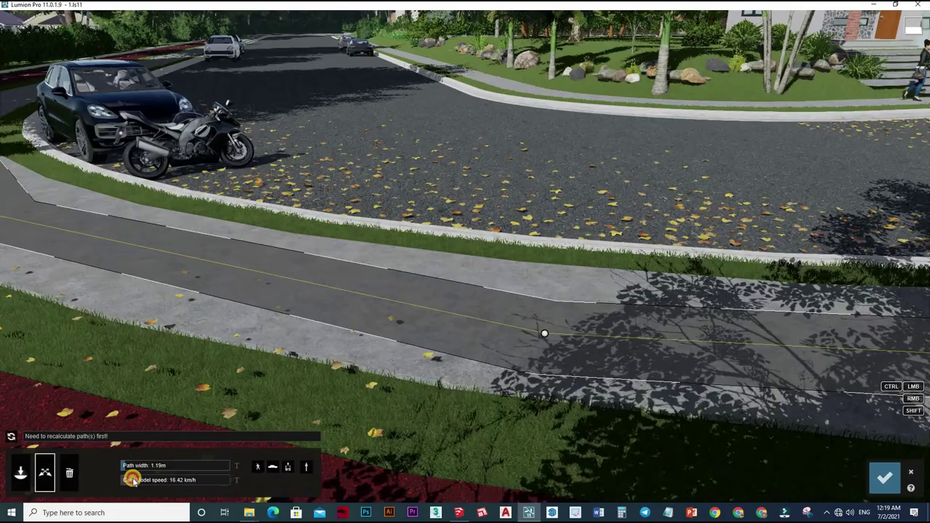
click(12, 436)
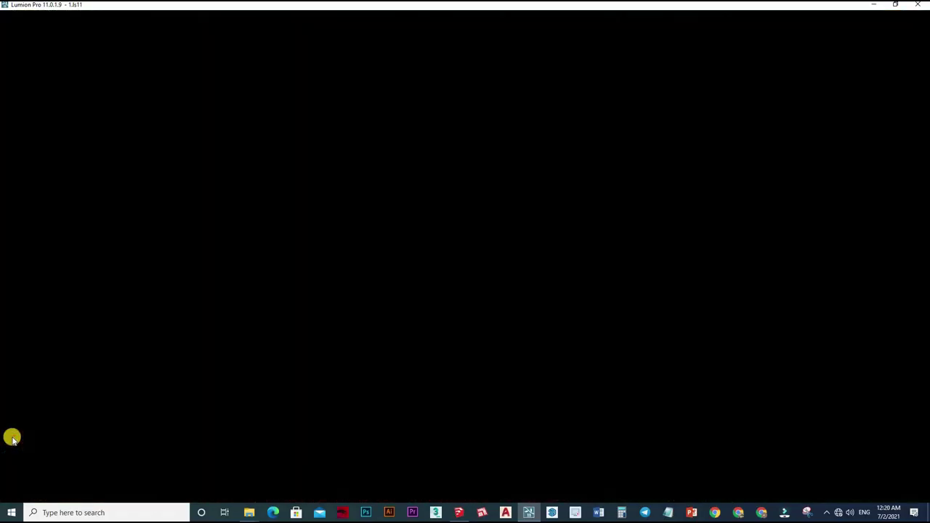
click(14, 436)
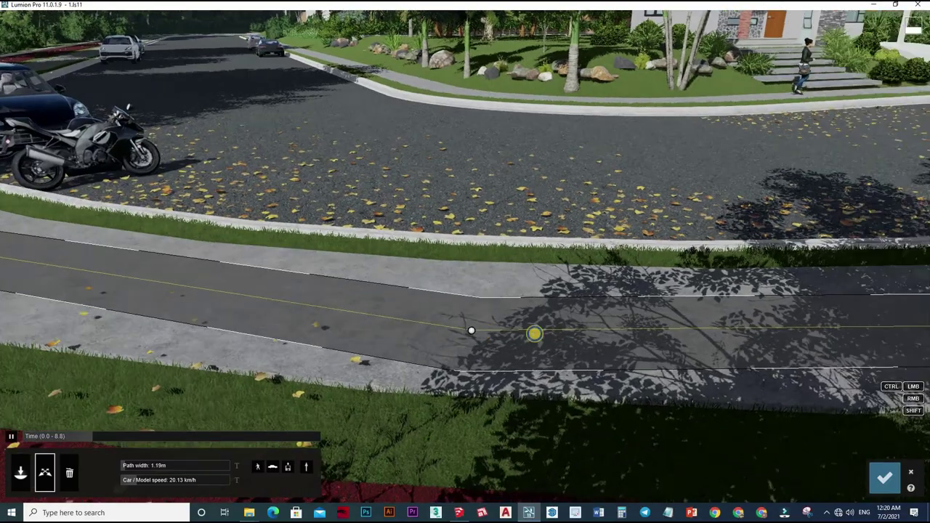
right_drag(534, 333, 527, 336)
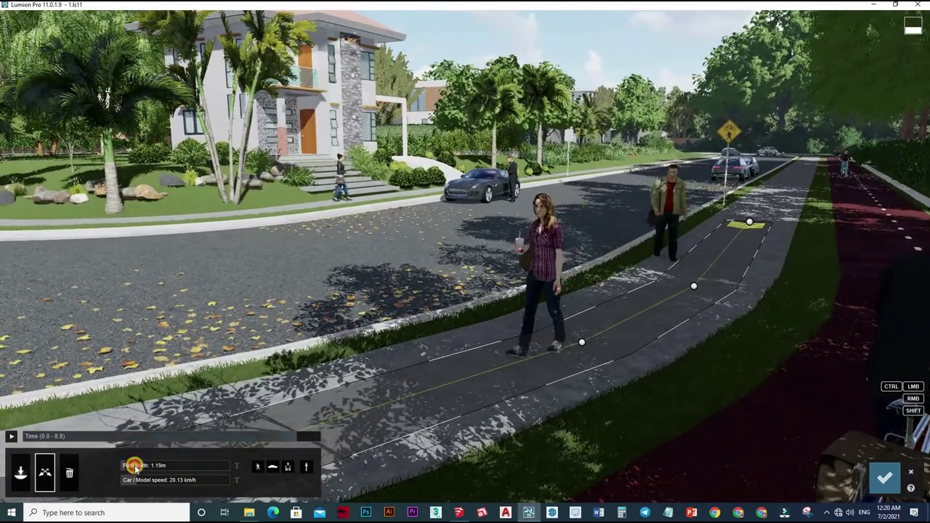
drag(151, 465, 147, 467)
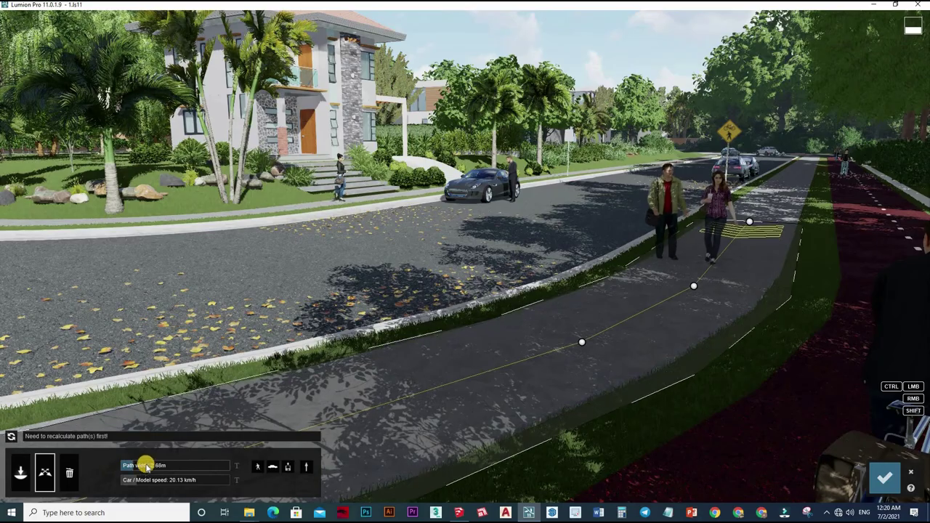
click(13, 438)
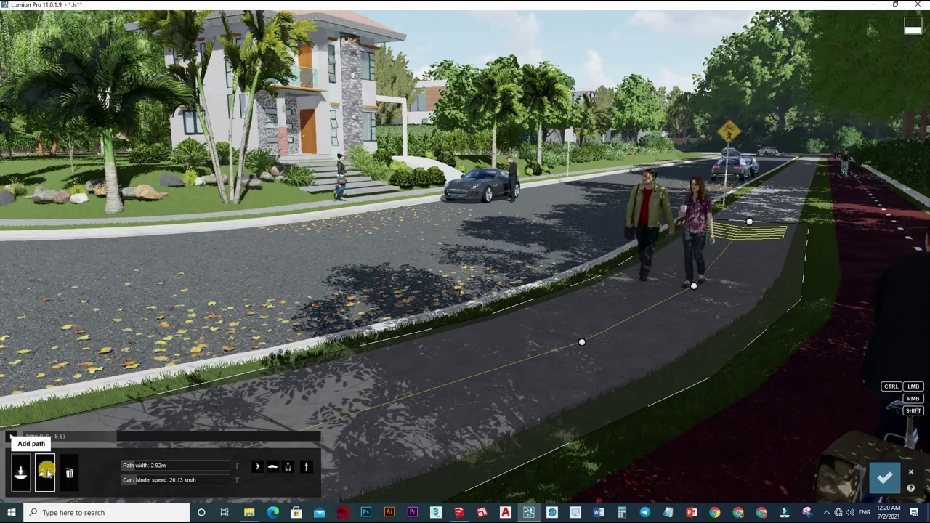
Stop the preview, leave node editing, and confirm the Mass Move path changes.
click(45, 473)
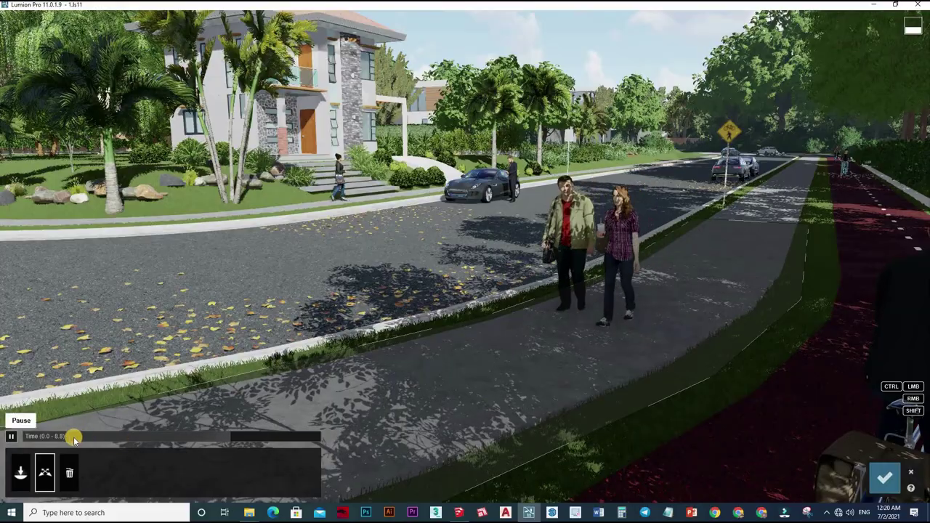
click(11, 436)
click(68, 472)
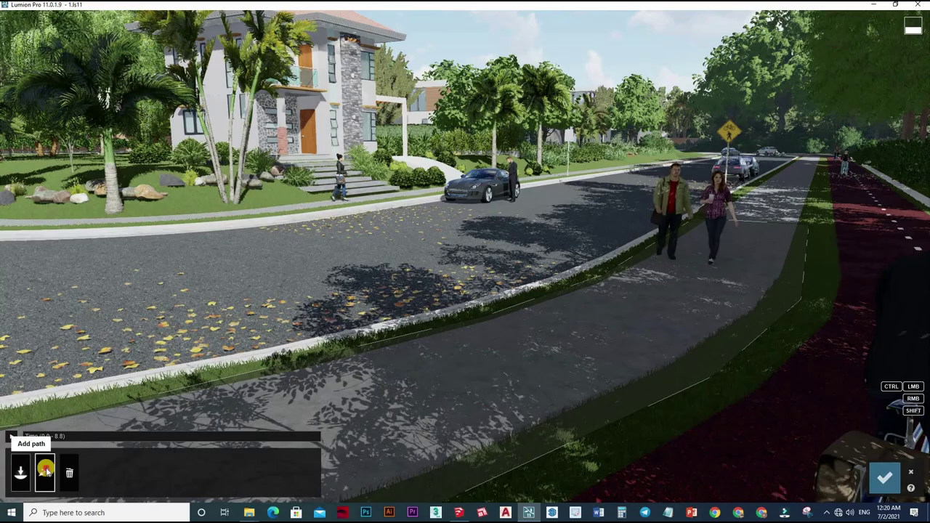
click(45, 473)
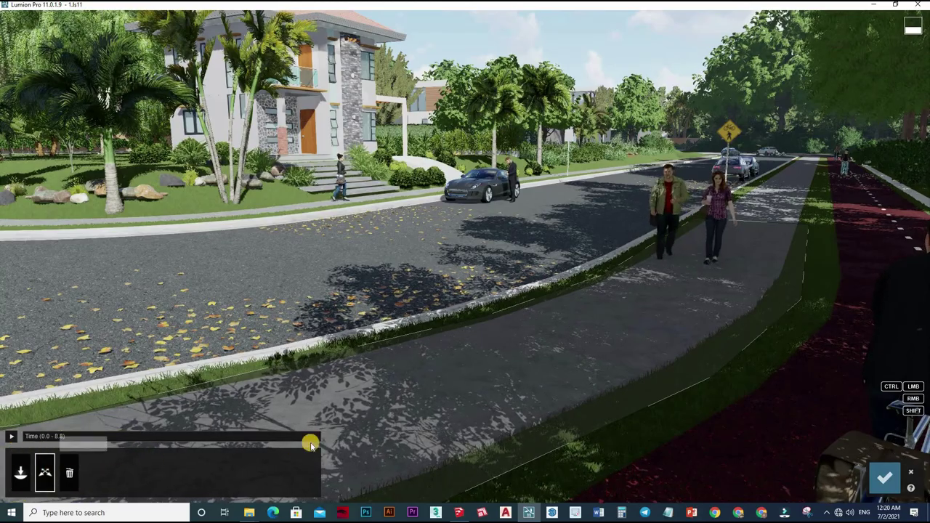
click(885, 481)
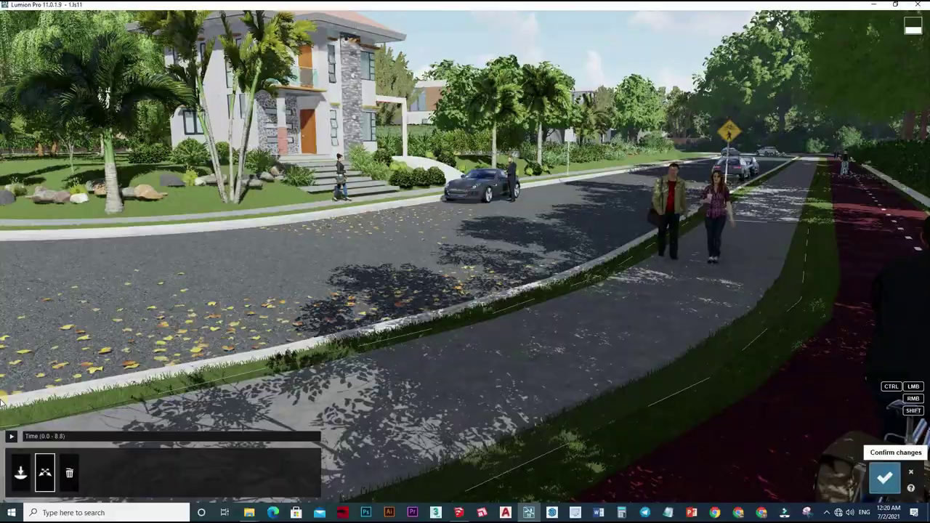
Reopen the sidewalk path and smooth its corner node to 100%, then recalculate.
click(12, 435)
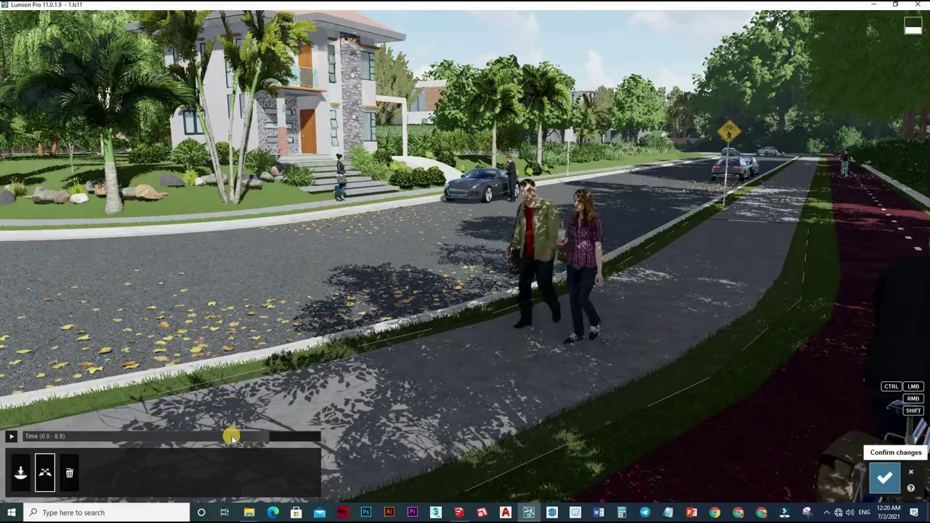
click(884, 477)
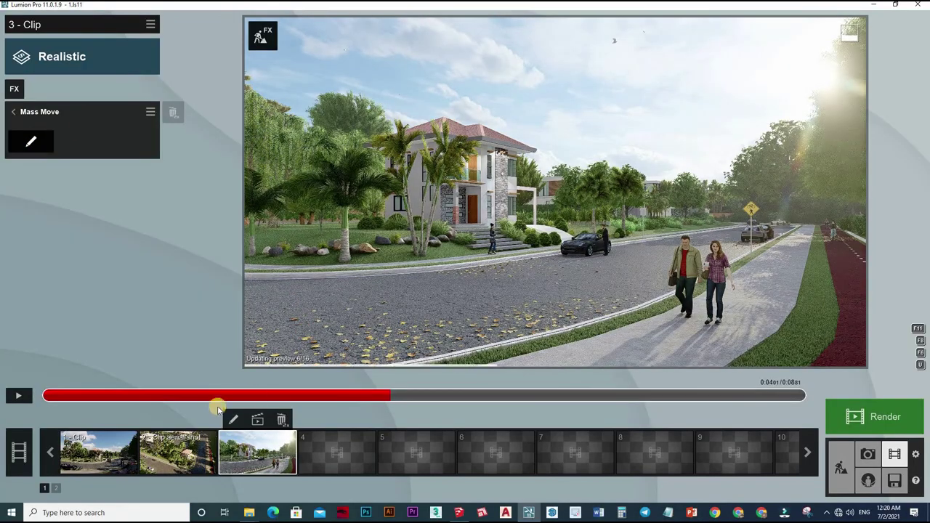
click(30, 142)
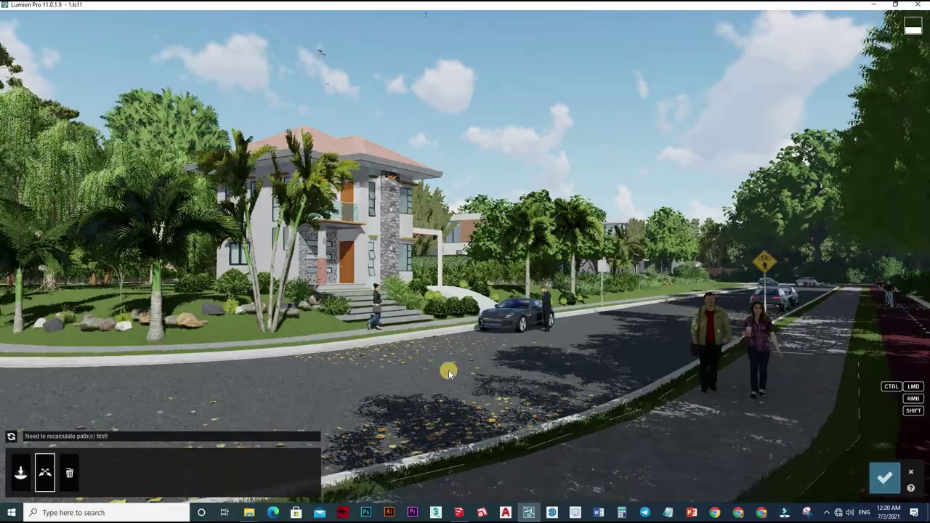
right_drag(494, 361, 65, 473)
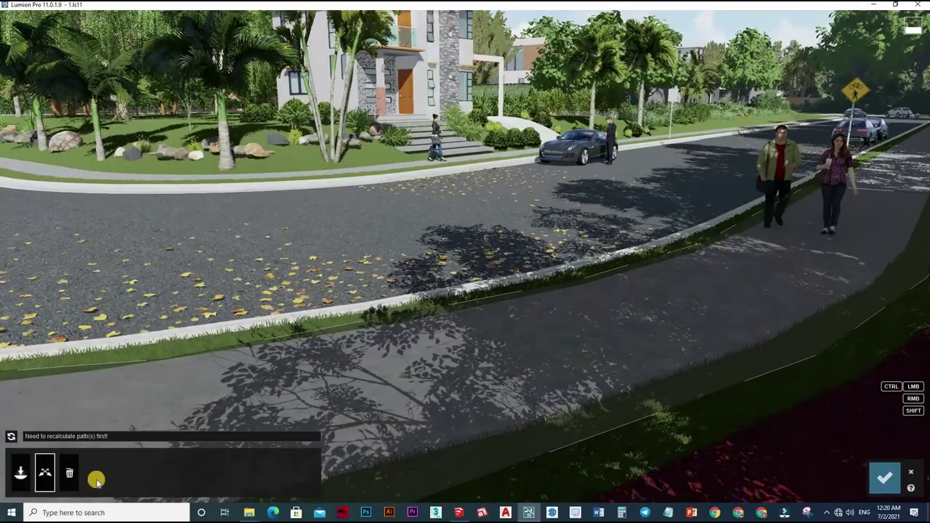
click(45, 471)
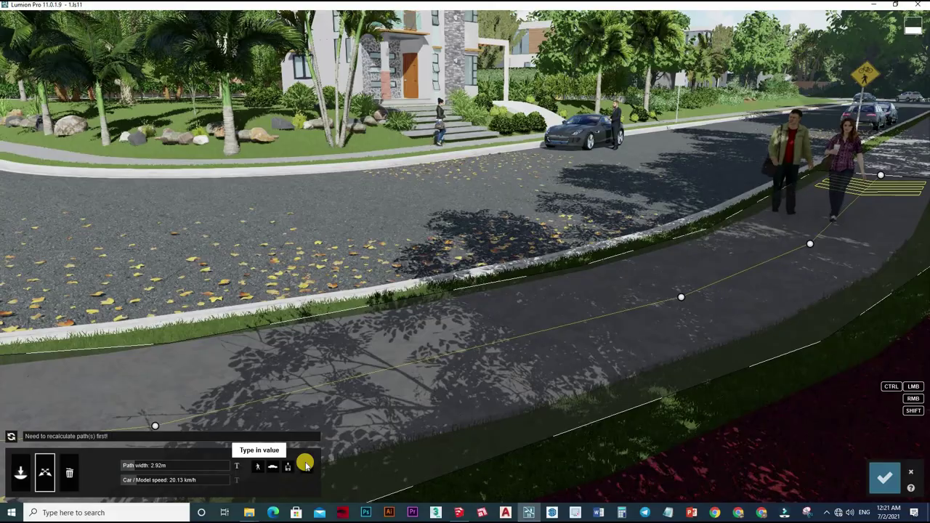
click(156, 421)
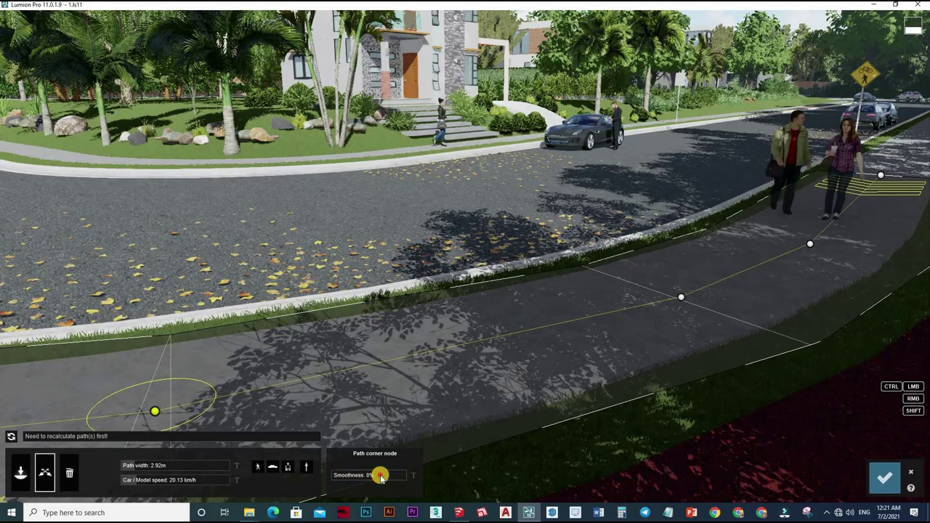
drag(398, 473, 421, 465)
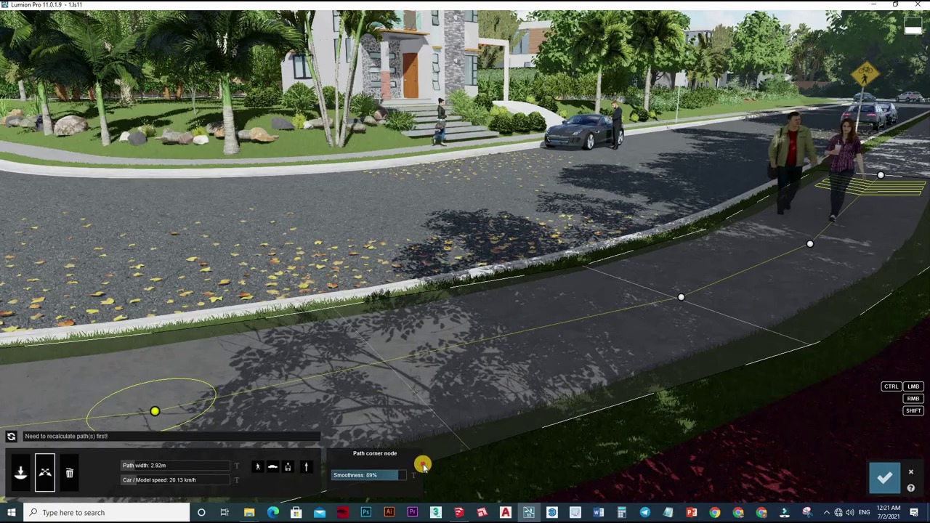
click(40, 441)
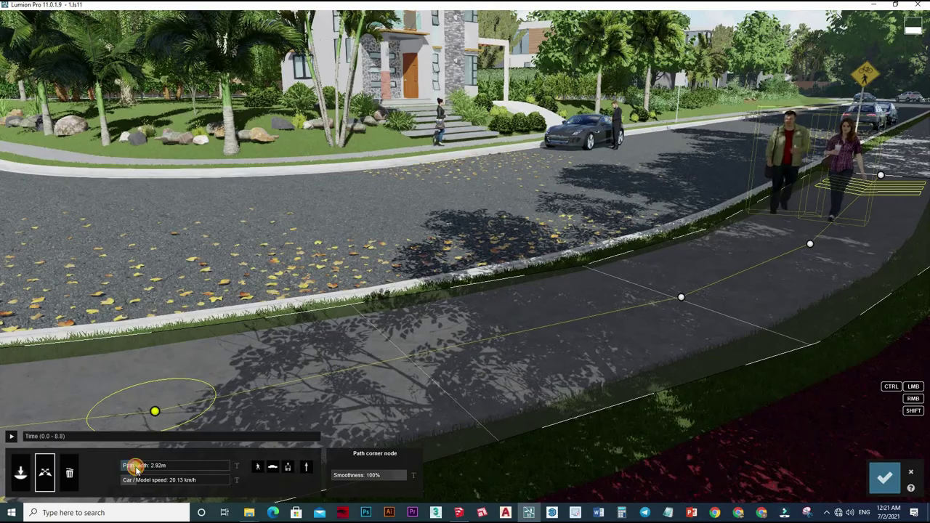
Widen the sidewalk path to 3.09 m, recalculate, and preview the walking pedestrians.
drag(136, 468, 134, 487)
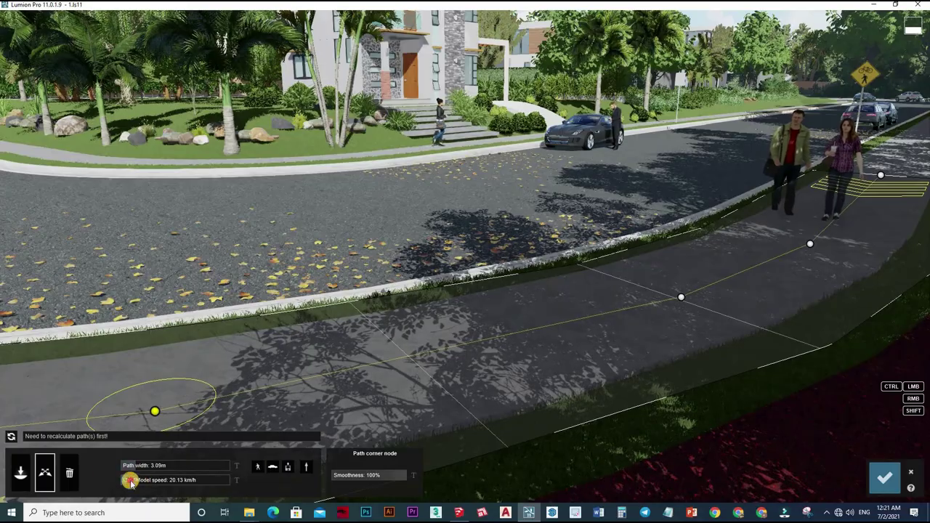
click(16, 437)
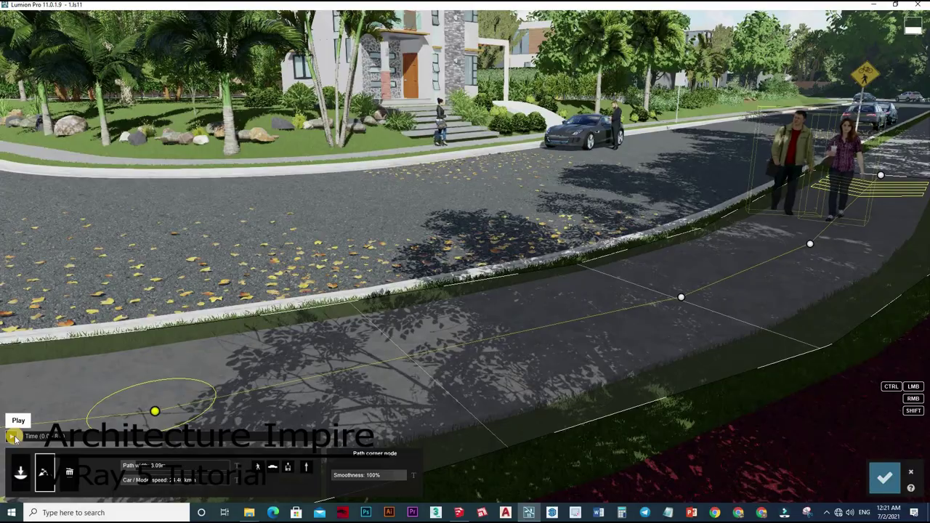
click(14, 436)
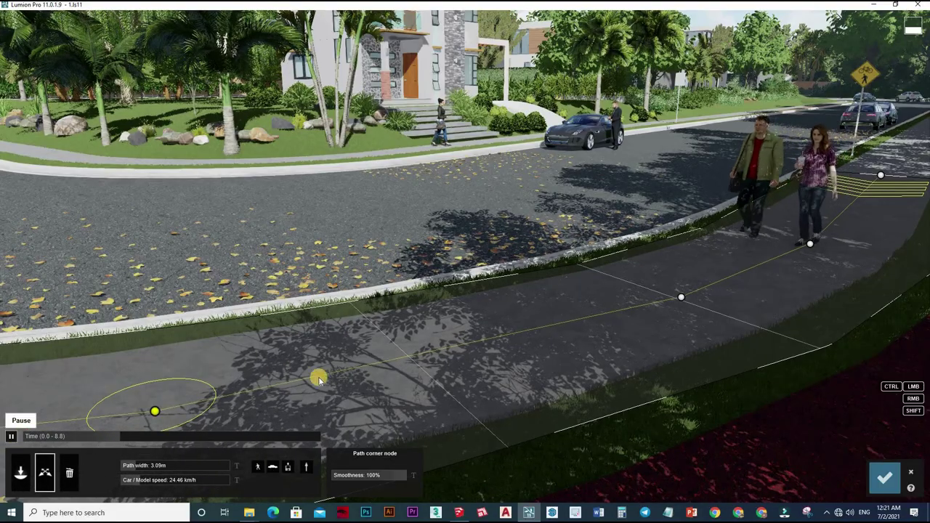
key(space)
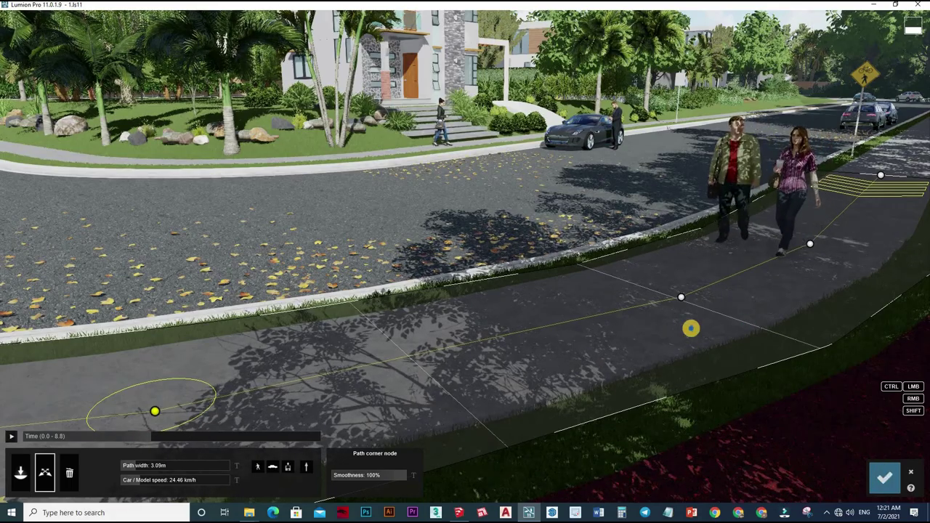
Exit and reopen the Mass Move path editor, then move the view over the bike lane.
key(Return)
click(27, 146)
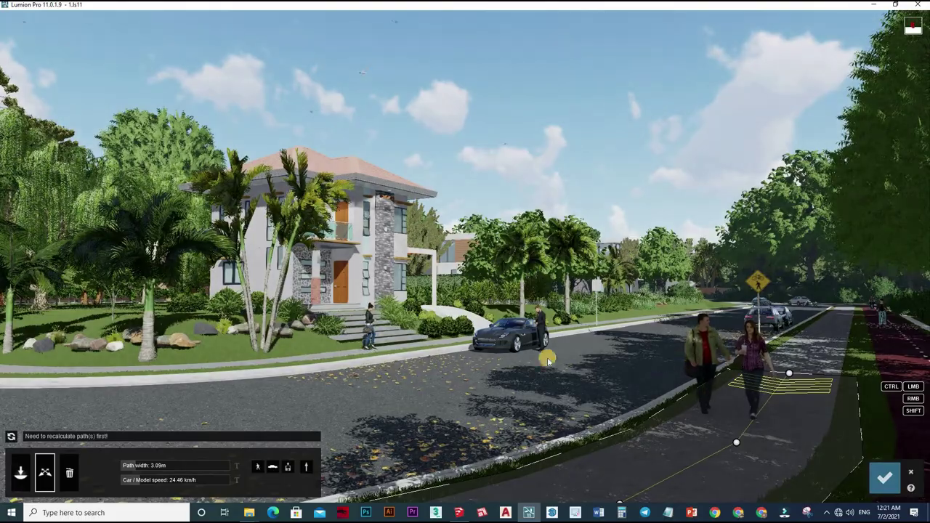
mouse_move(546, 353)
right_down()
mouse_move(469, 338)
mouse_move(414, 349)
right_up()
scroll(131, 380, down, 5)
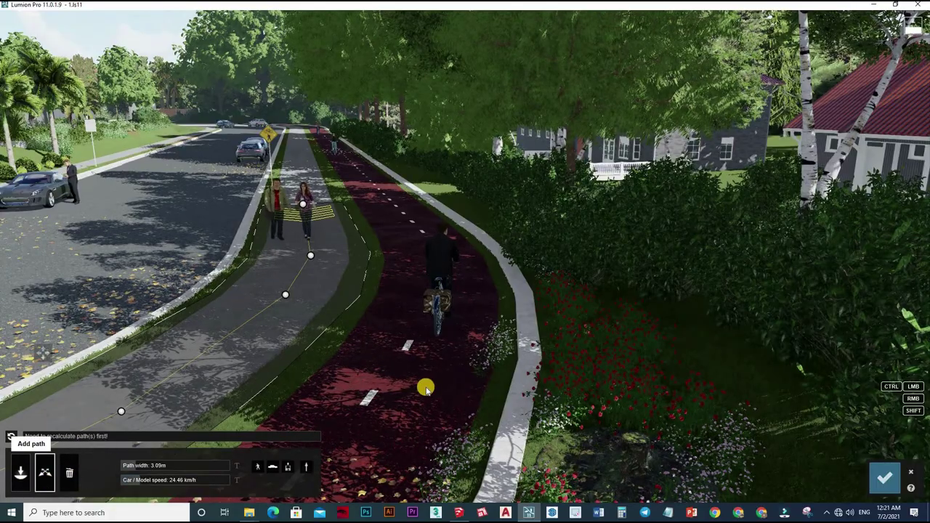
Draw a new four-node Mass Move path up the bike lane.
click(25, 473)
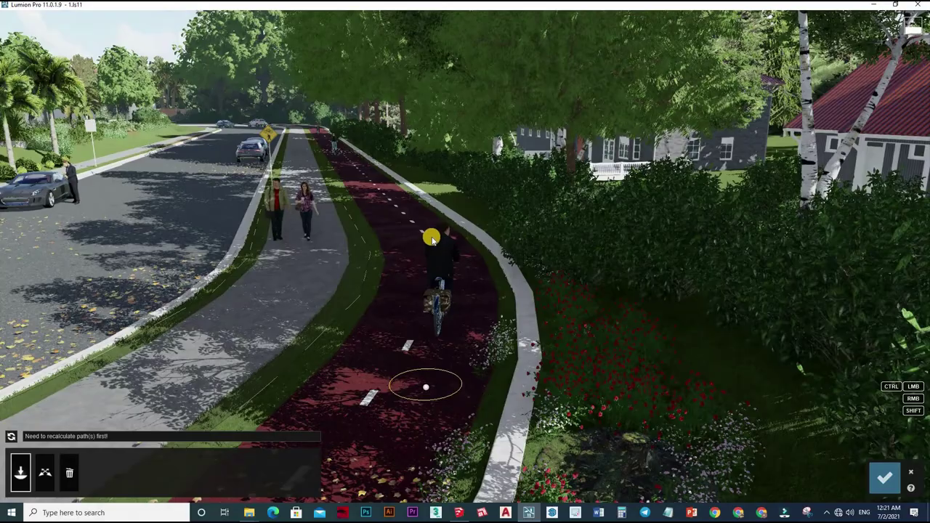
click(430, 238)
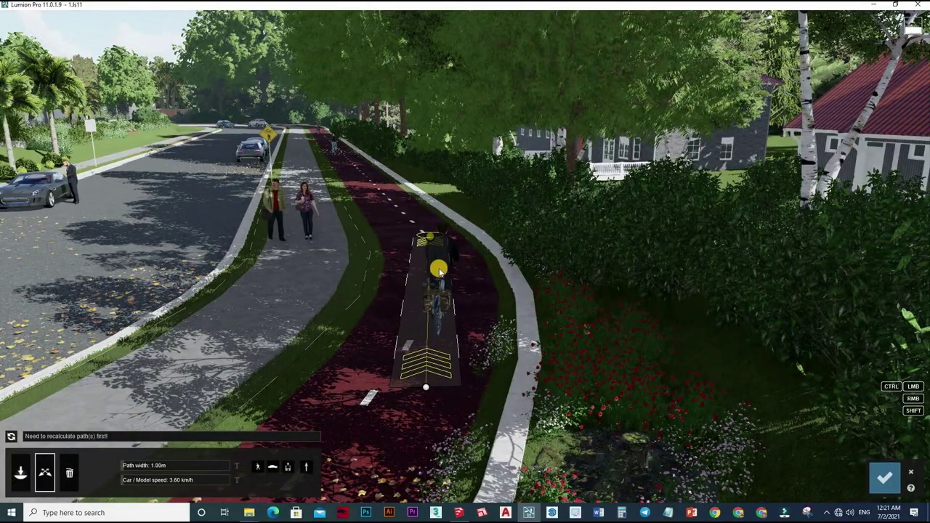
click(457, 290)
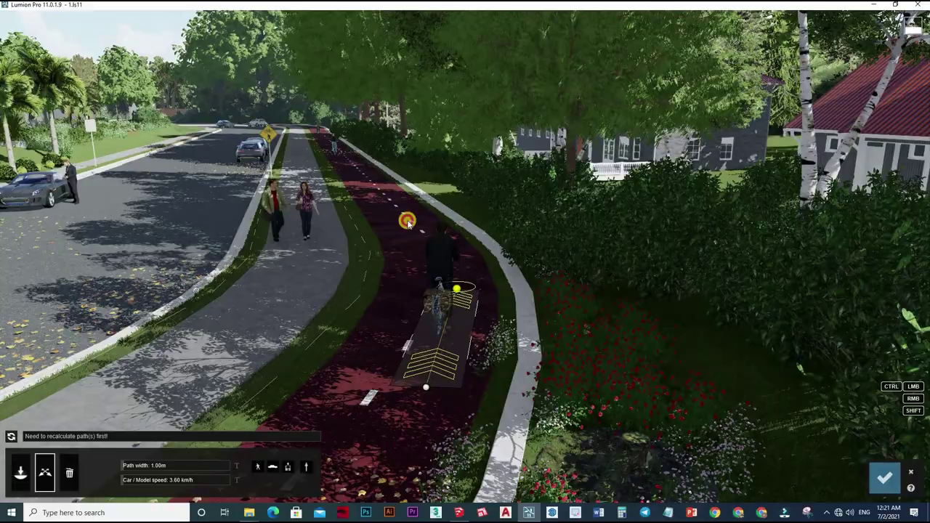
ctrl+click(407, 222)
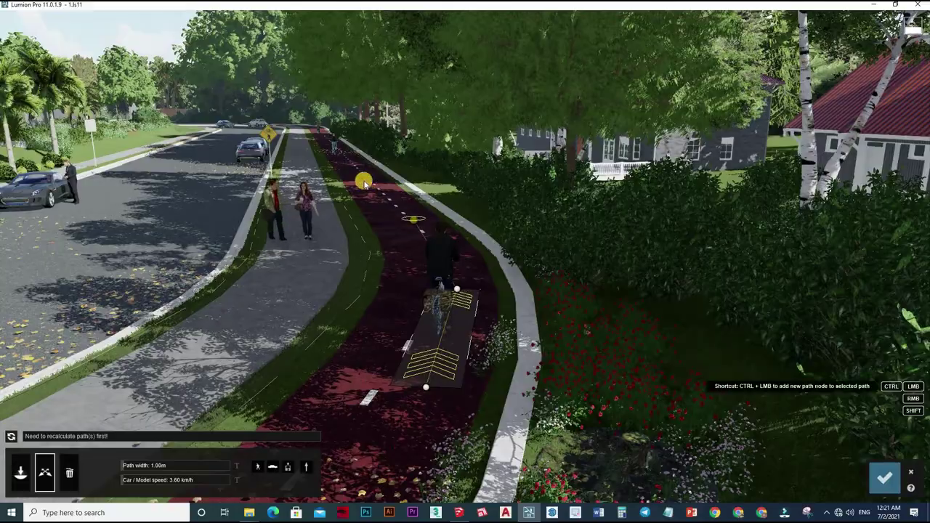
ctrl+click(370, 183)
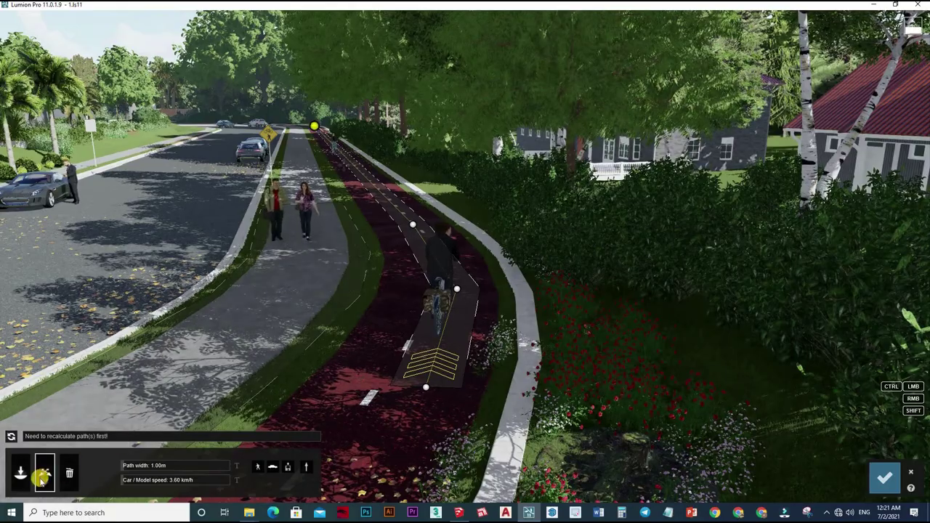
Set the bike path width to 2.48 m, corner smoothness to 88%, and change the model type.
click(161, 465)
click(131, 468)
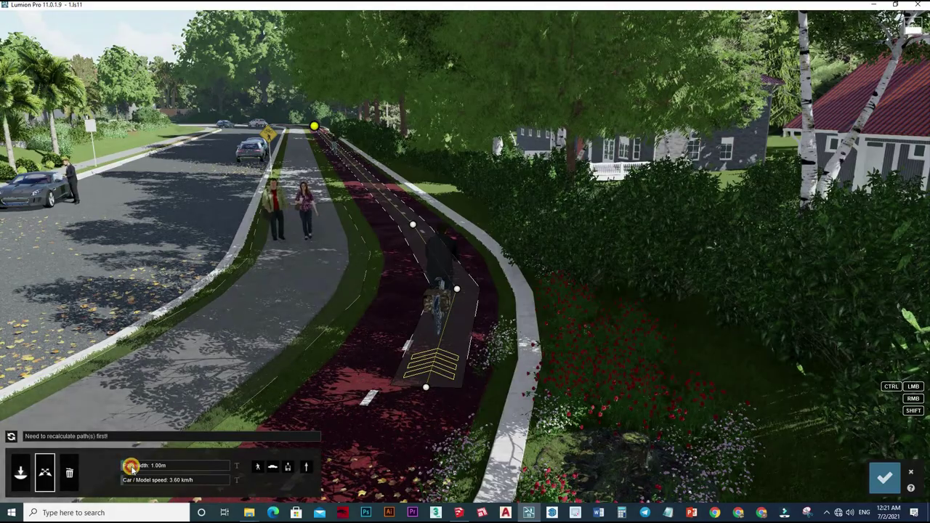
drag(132, 469, 133, 470)
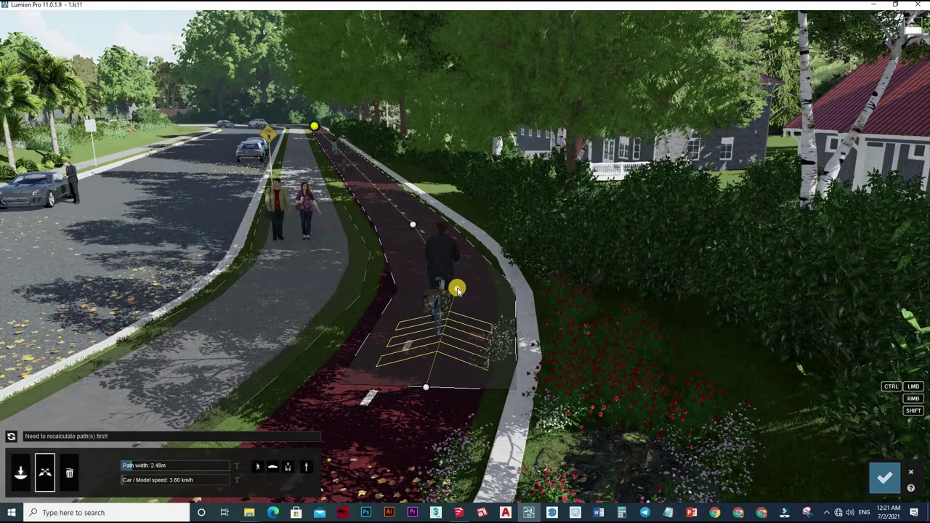
click(440, 338)
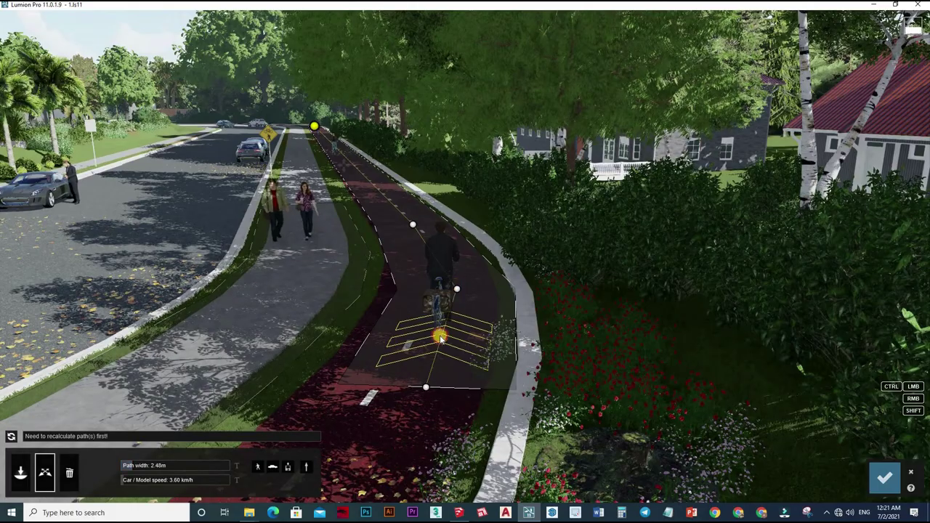
click(382, 474)
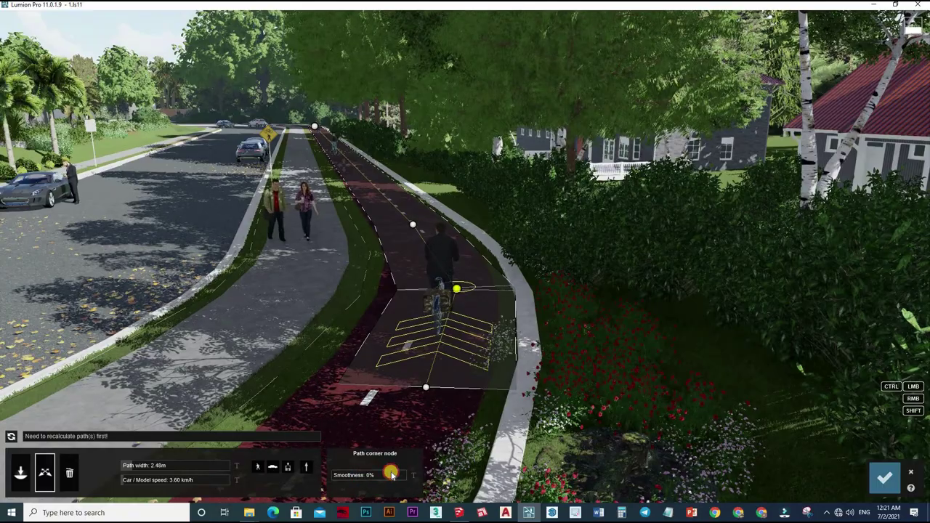
click(398, 474)
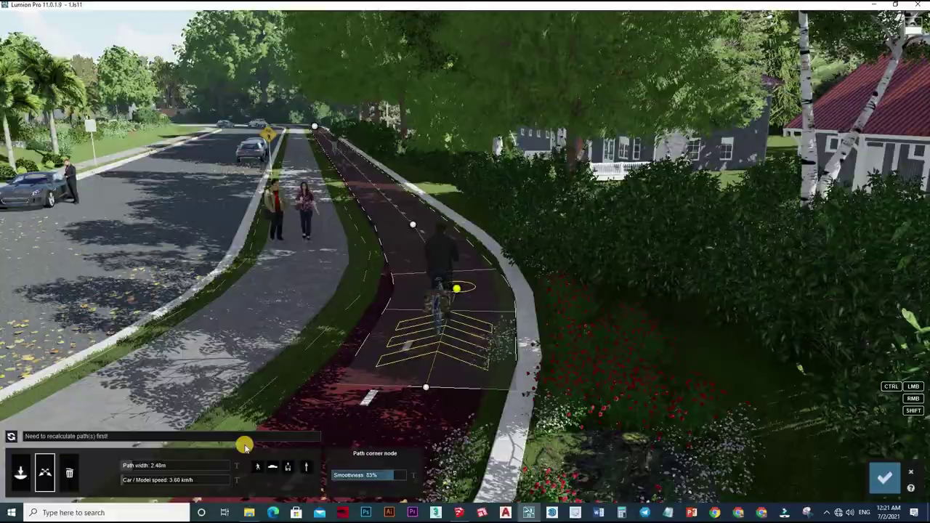
click(129, 483)
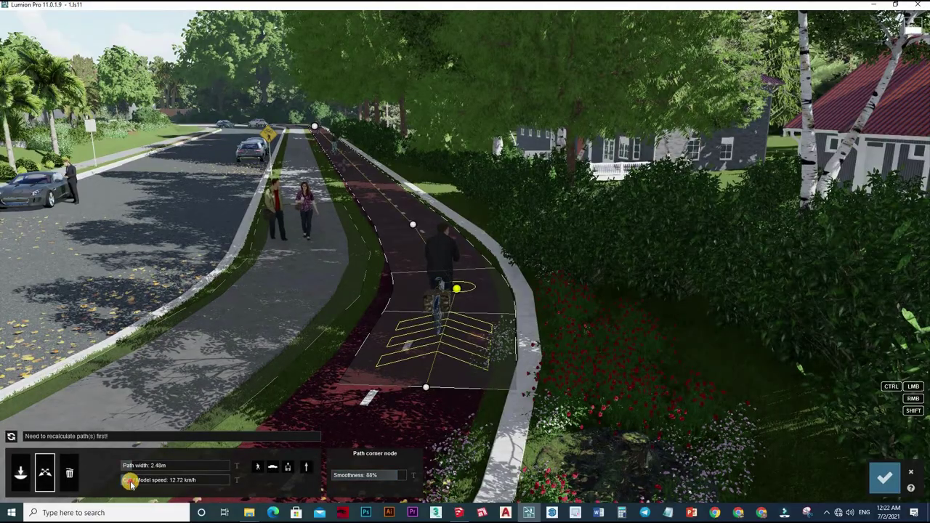
Recalculate the bike-lane path, preview the cyclist riding it, then stop and deselect the node.
click(13, 438)
click(13, 437)
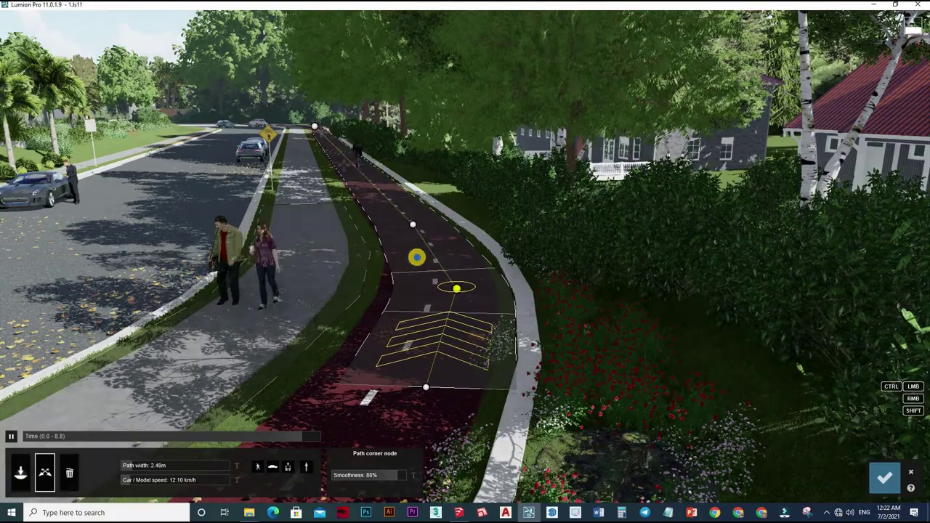
right_drag(416, 257, 418, 258)
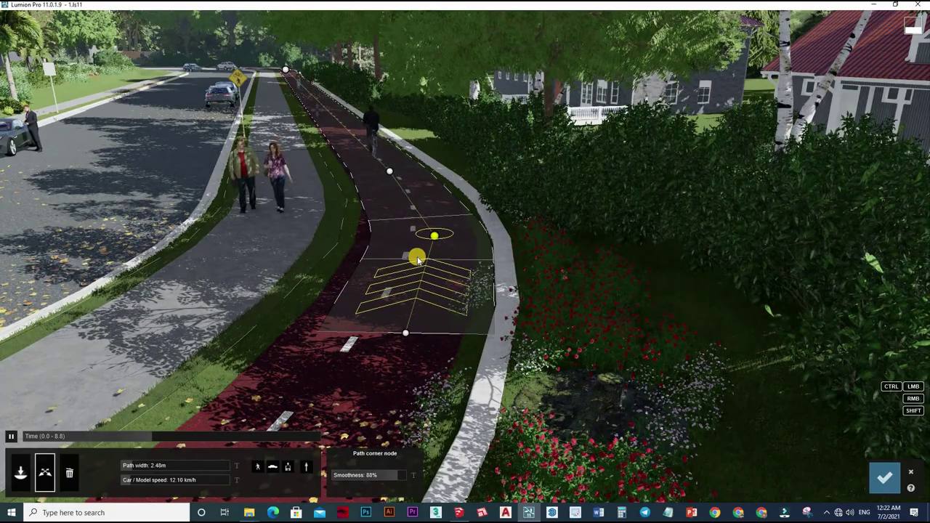
click(9, 437)
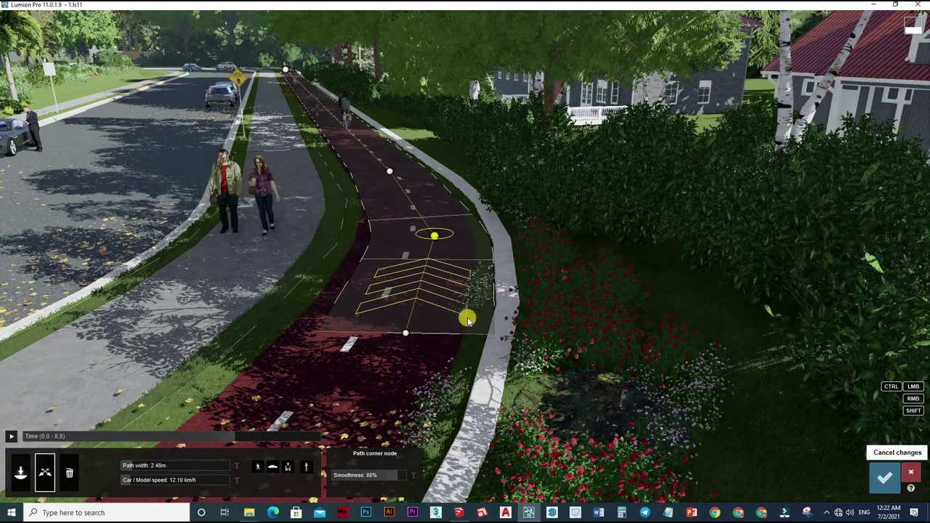
click(328, 411)
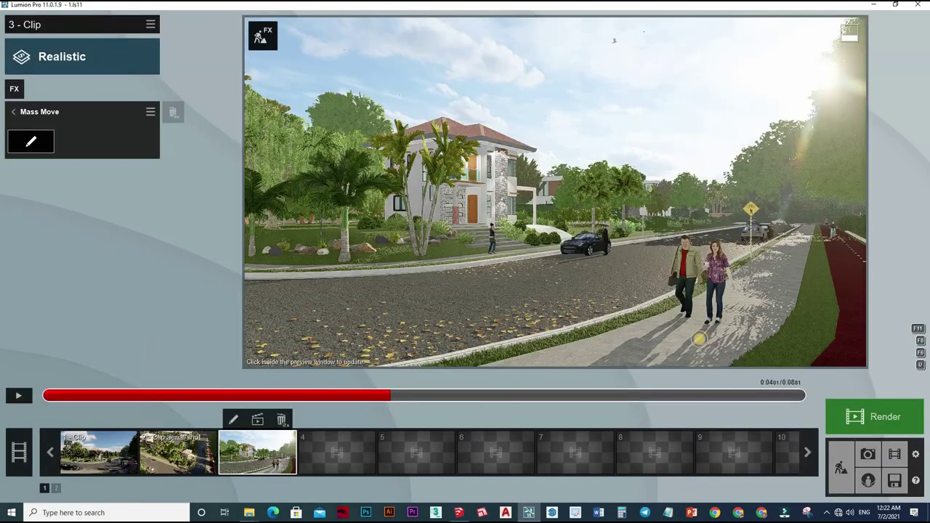
Add a new two-node traffic path running up the red bike lane.
click(30, 141)
scroll(551, 322, down, 3)
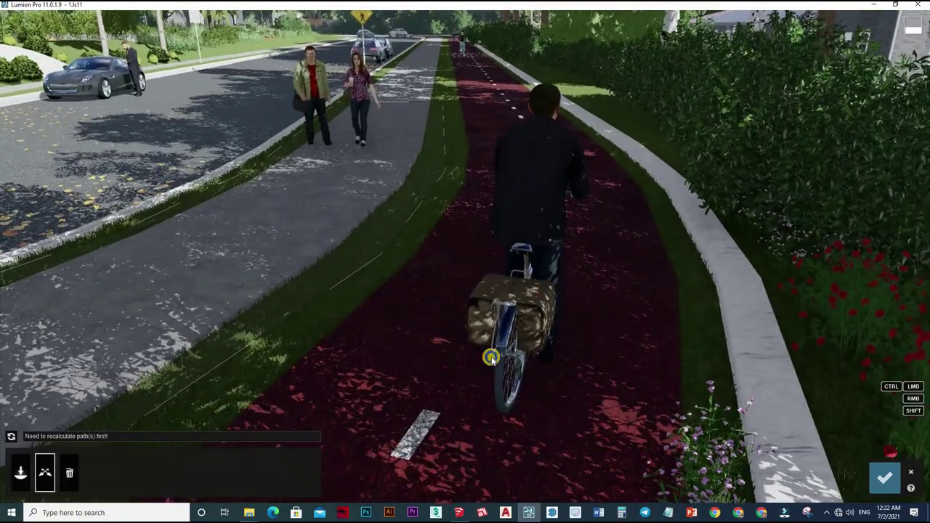
scroll(457, 386, down, 3)
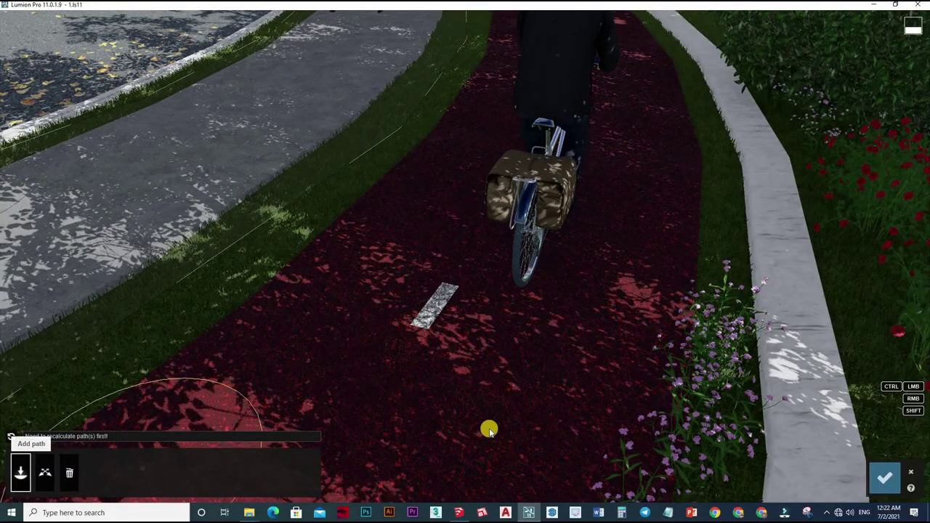
click(487, 429)
click(632, 110)
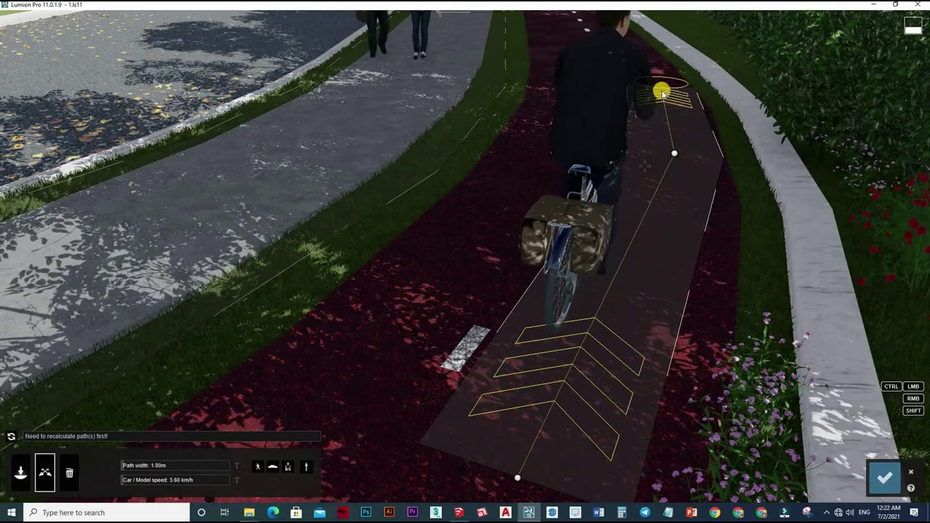
scroll(619, 248, down, 5)
scroll(617, 239, down, 5)
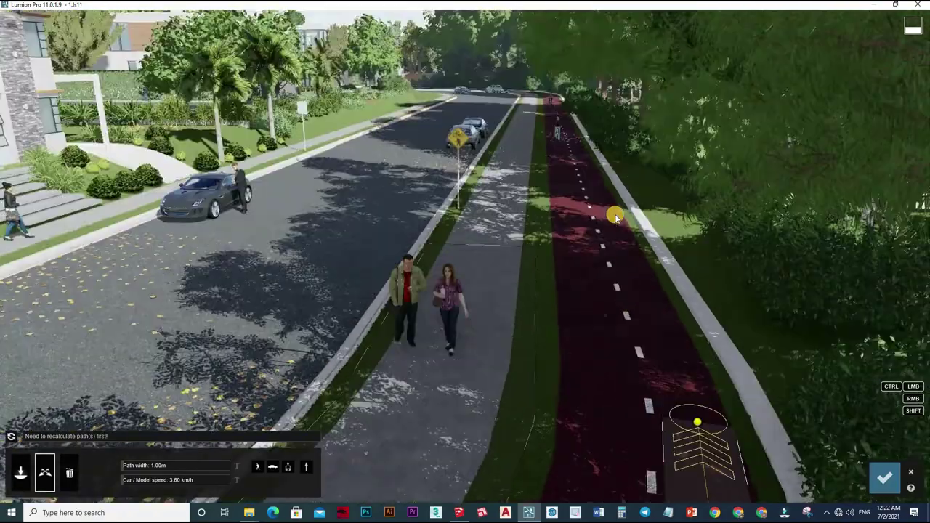
scroll(620, 227, down, 3)
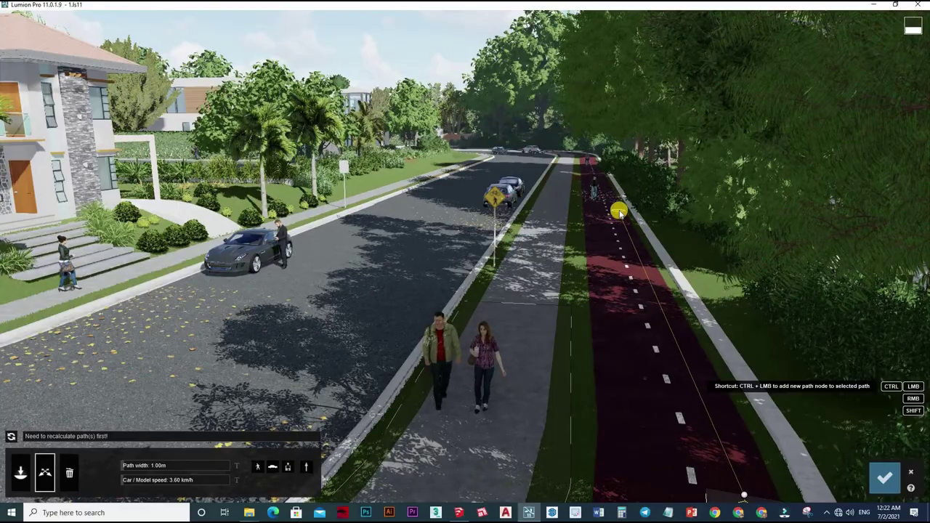
ctrl+click(597, 165)
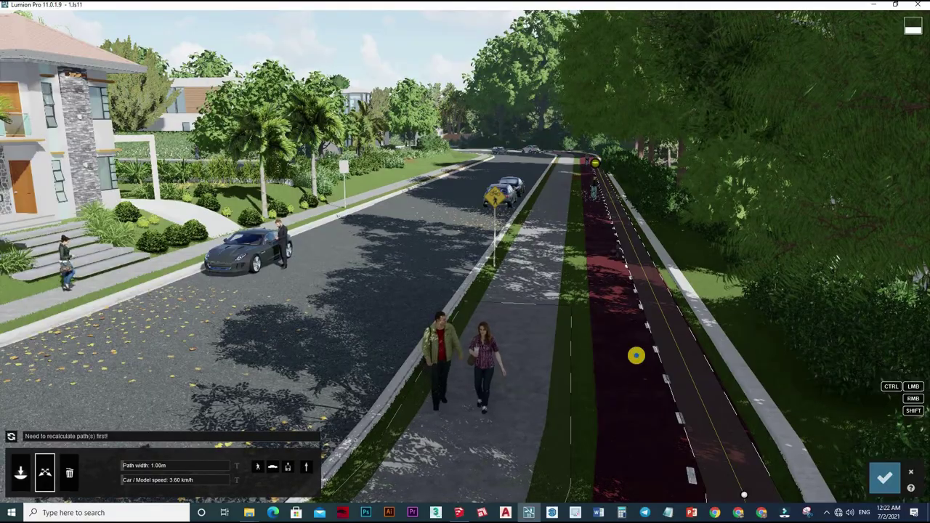
Set the path corner smoothness to 79%, width to 1.19 m and speed to 10.25 km/h.
scroll(635, 354, up, 5)
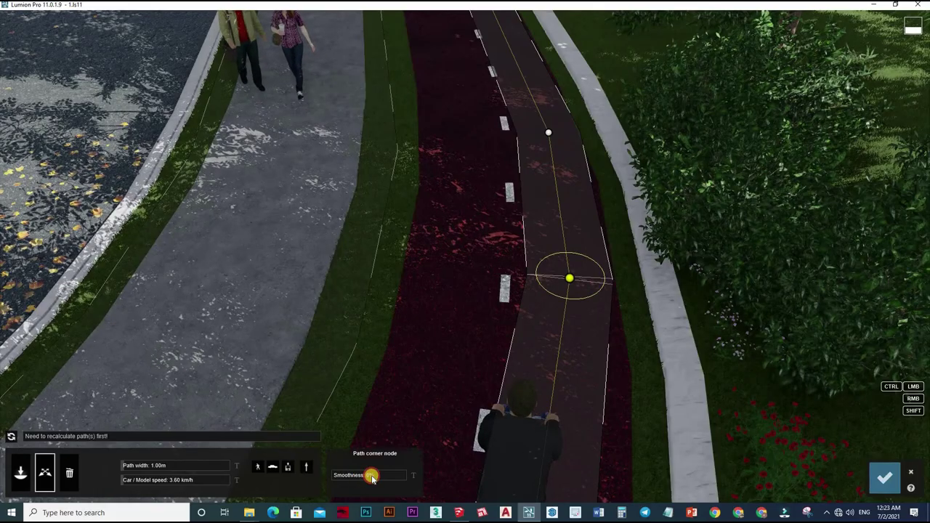
drag(372, 478, 396, 474)
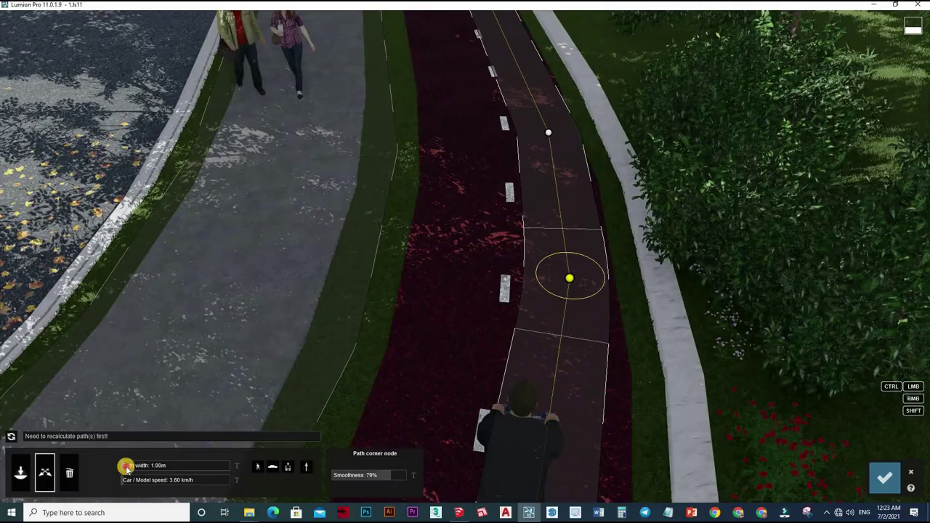
drag(127, 468, 130, 468)
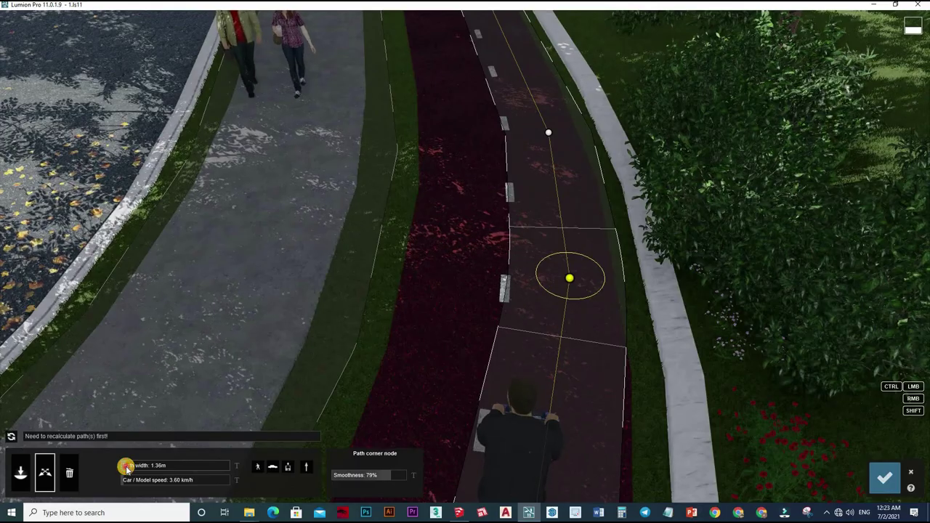
drag(126, 469, 124, 465)
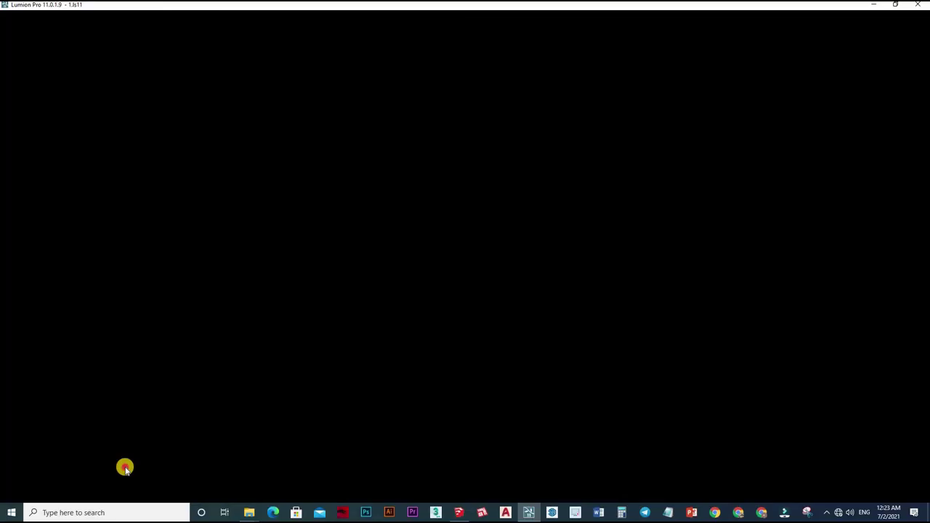
click(126, 481)
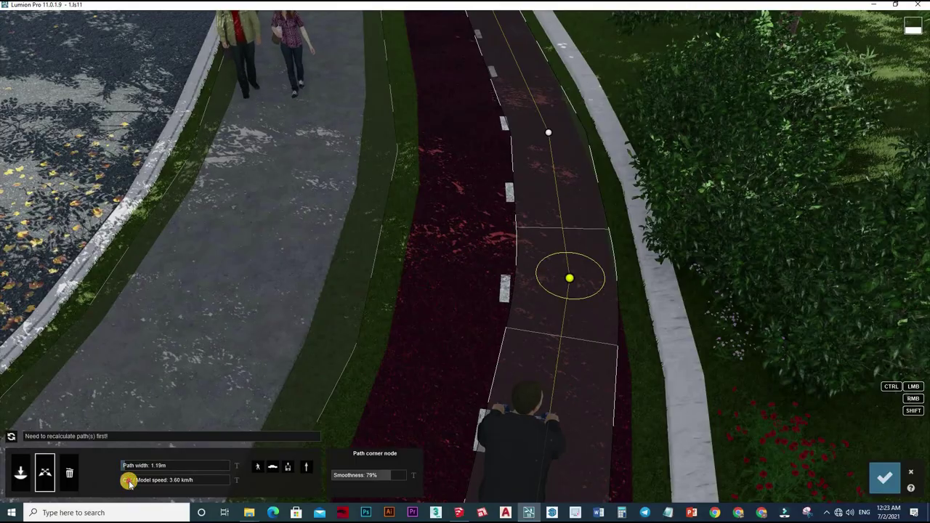
Recalculate the bike-lane path and set the cyclist's speed to 12.72 km/h.
click(14, 436)
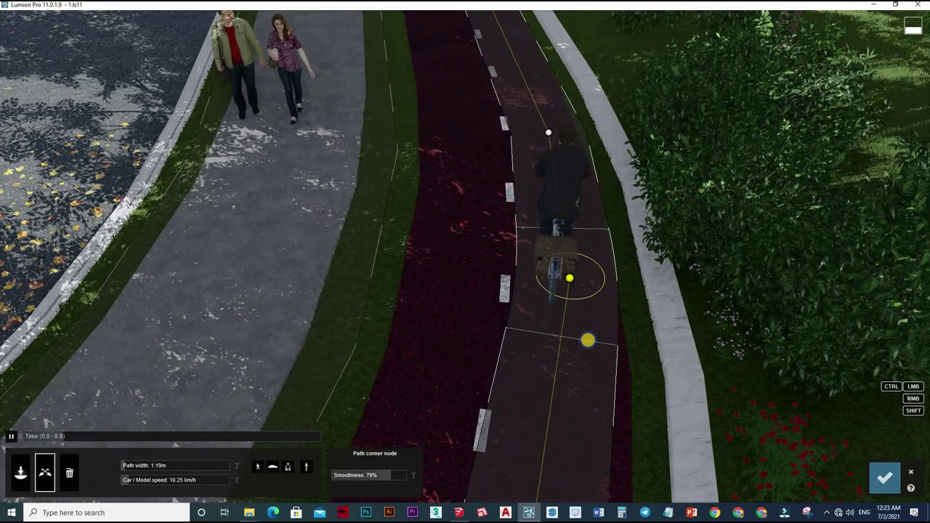
scroll(100, 469, down, 5)
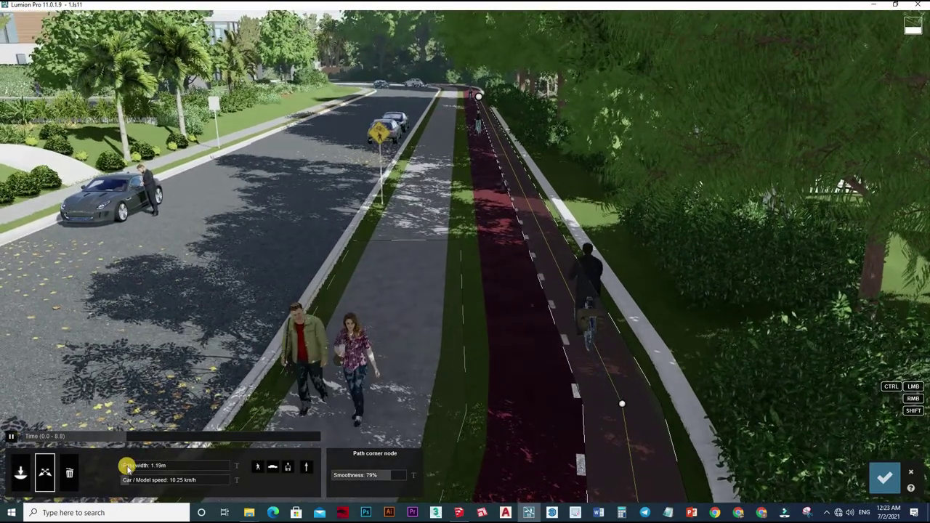
drag(134, 484, 125, 489)
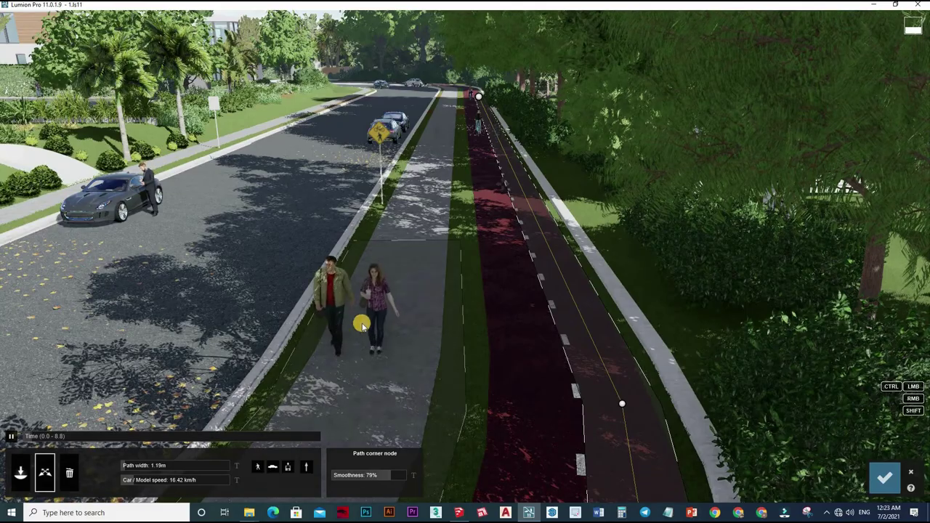
drag(151, 483, 128, 479)
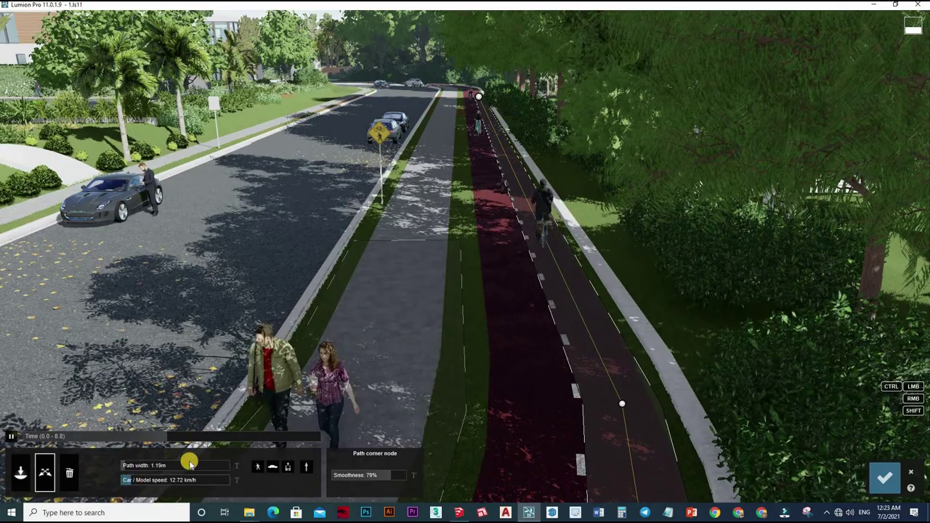
drag(189, 480, 108, 487)
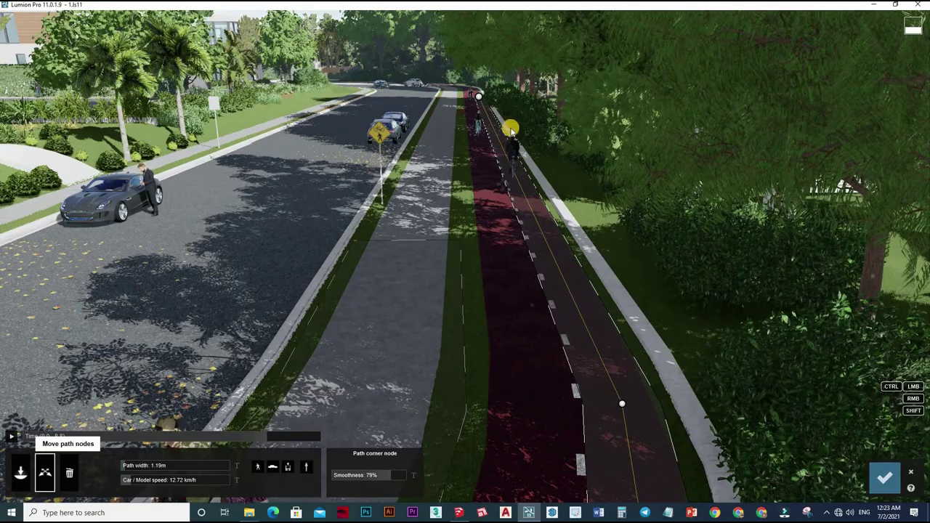
click(469, 102)
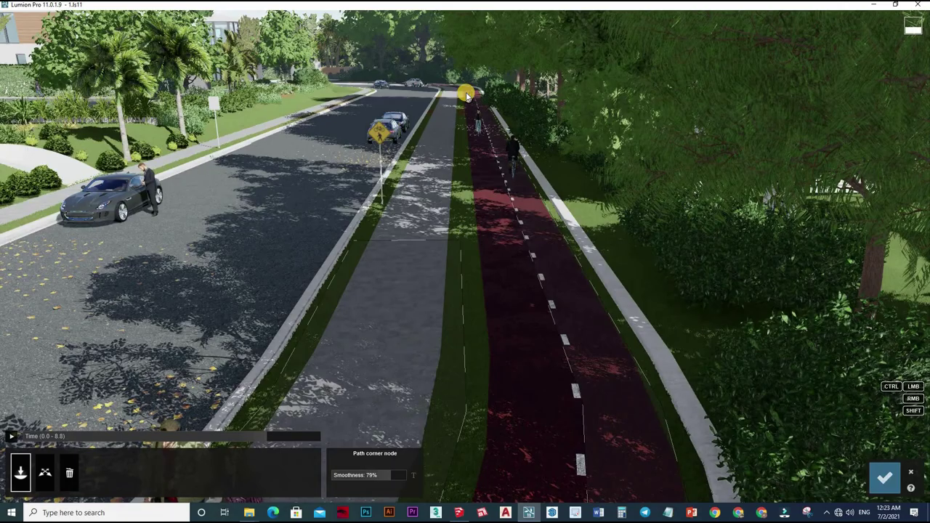
Place and reposition nodes for a second path down the bike lane.
click(479, 165)
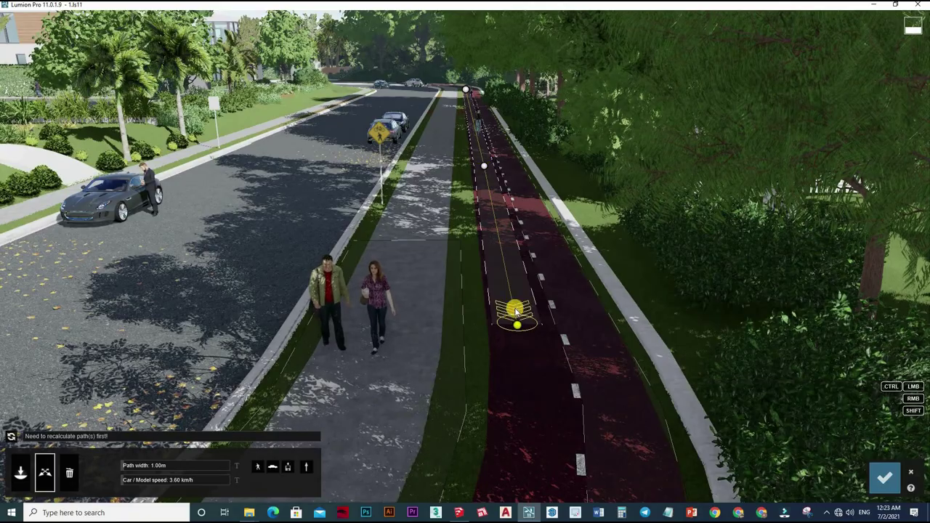
scroll(515, 312, up, 5)
scroll(498, 182, down, 3)
scroll(472, 170, down, 3)
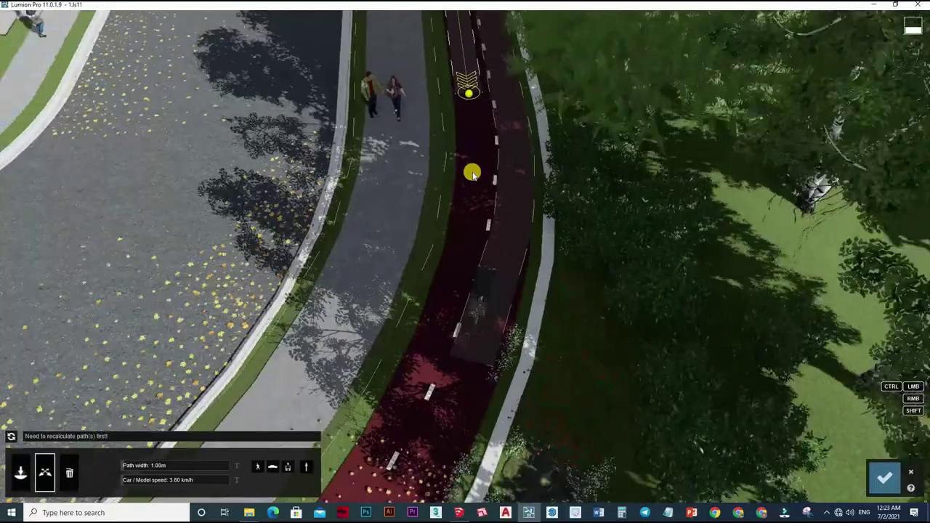
ctrl+click(468, 227)
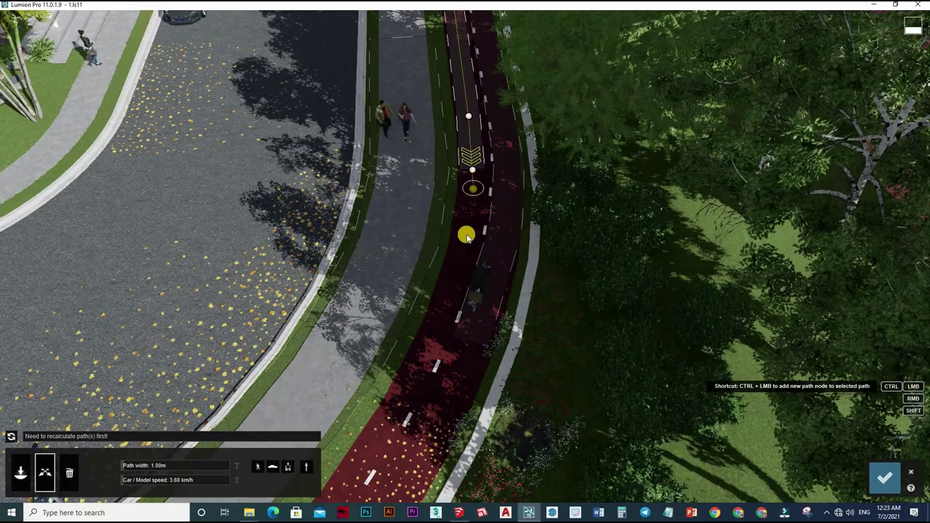
ctrl+click(415, 376)
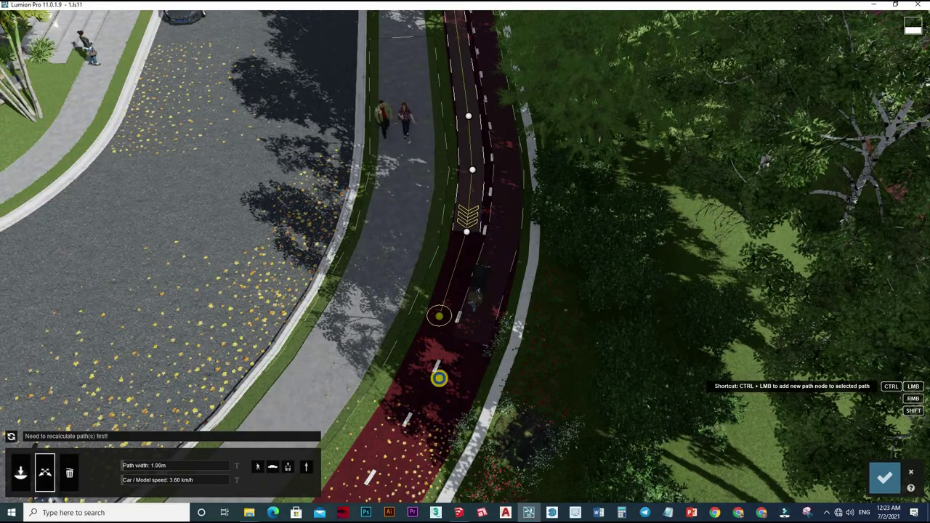
drag(436, 334, 459, 315)
key(s)
click(456, 342)
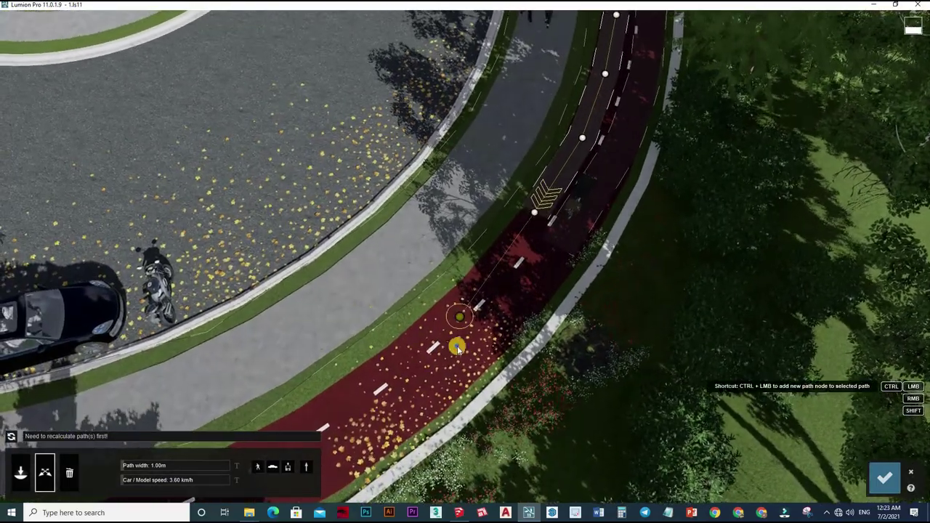
right_drag(354, 324, 288, 314)
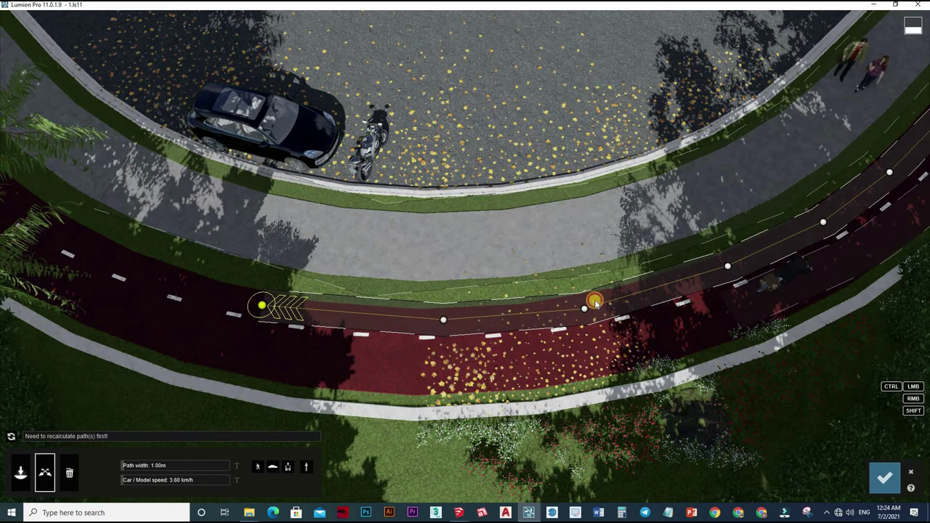
Smooth the middle node's corner to 100%, recalculate the bike-lane paths, and confirm.
click(587, 310)
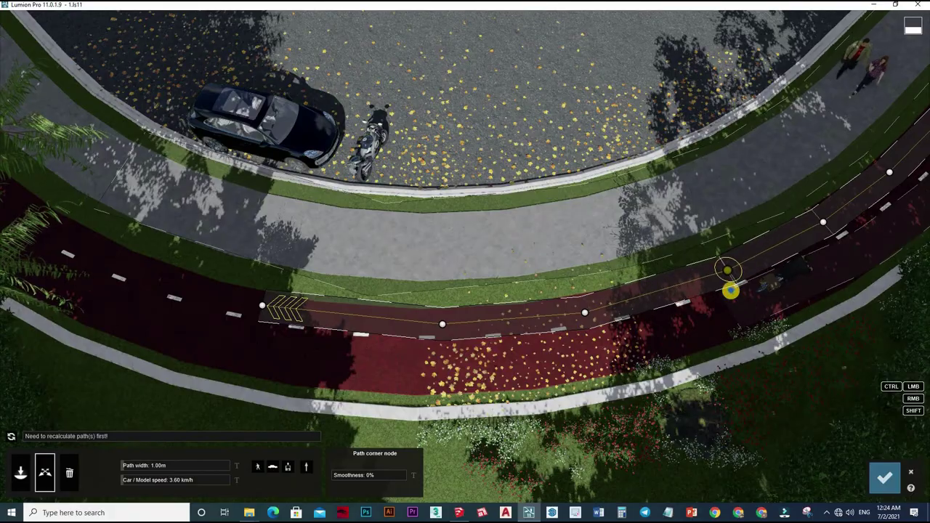
right_drag(728, 270, 320, 454)
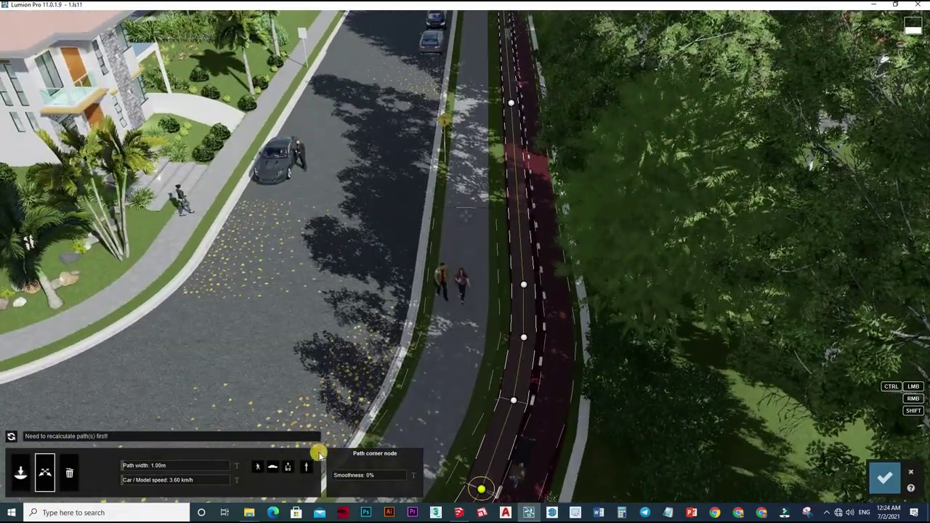
scroll(529, 398, down, 5)
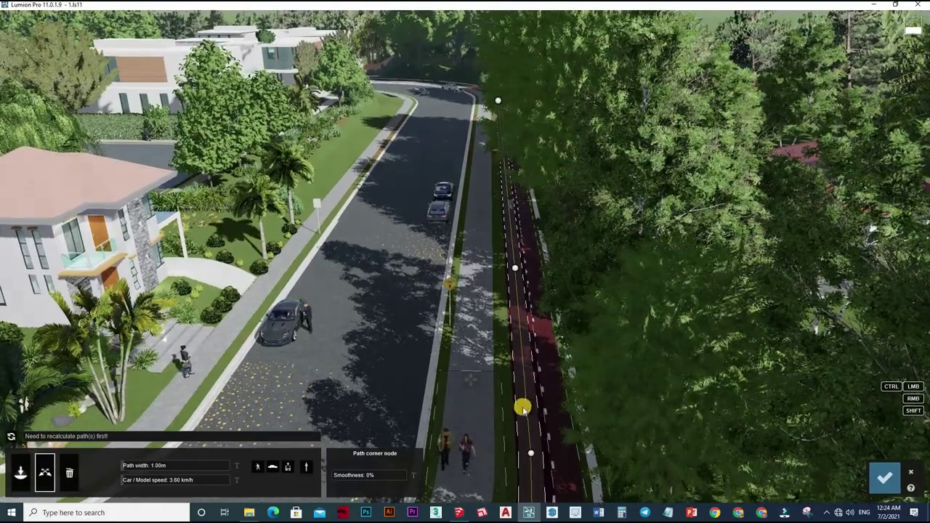
scroll(523, 410, up, 4)
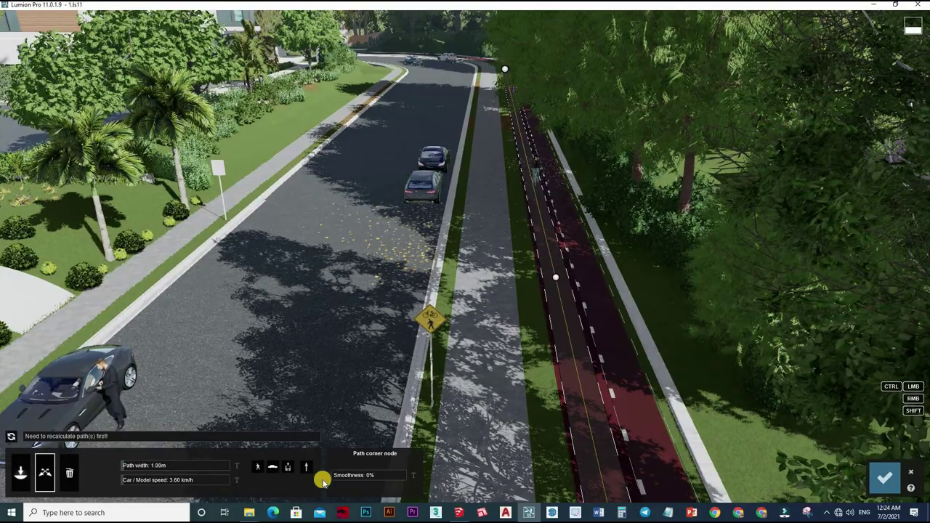
drag(339, 476, 450, 469)
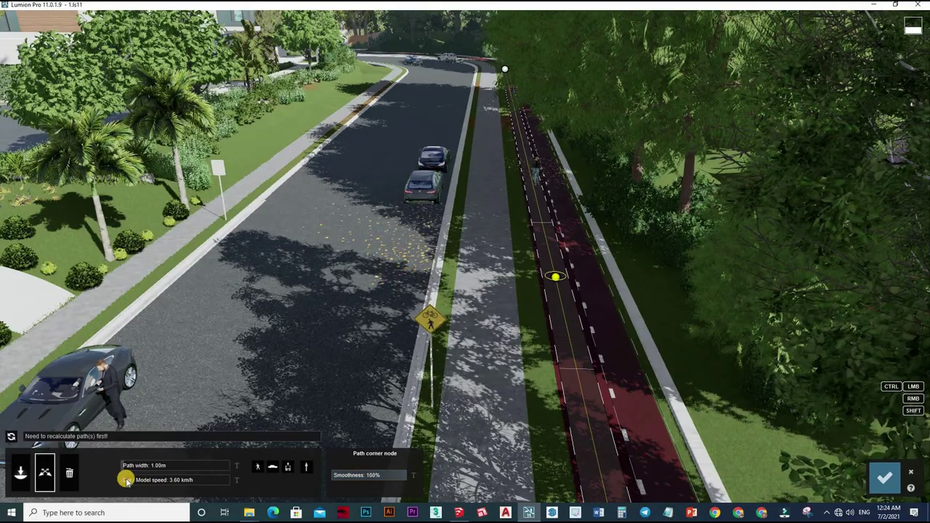
click(16, 438)
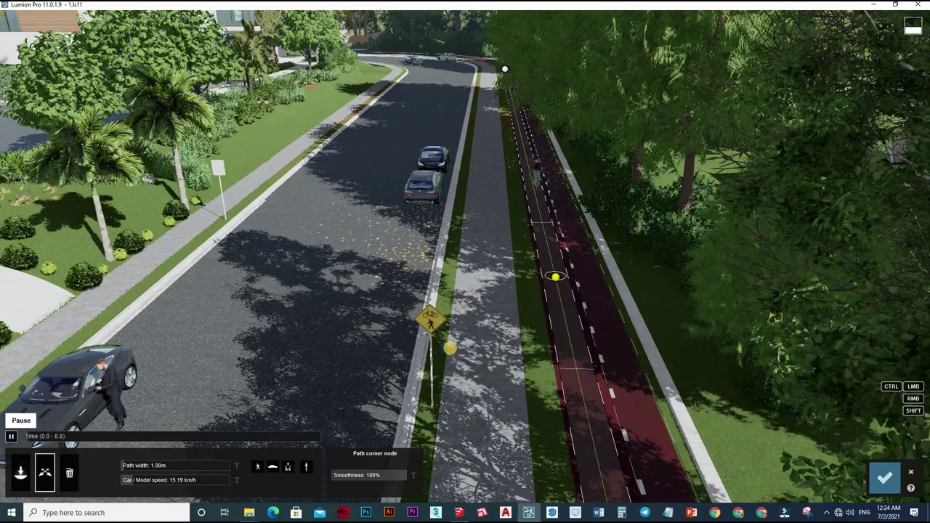
key(d)
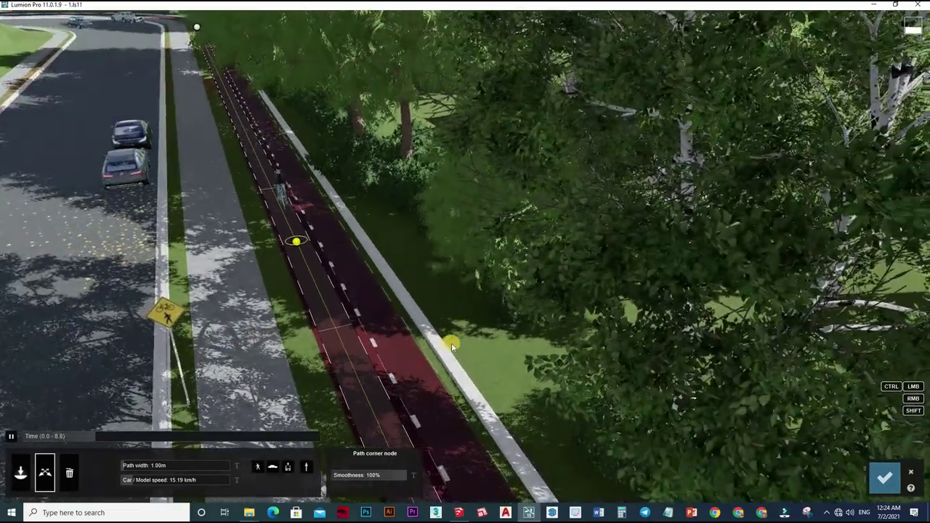
scroll(465, 342, down, 5)
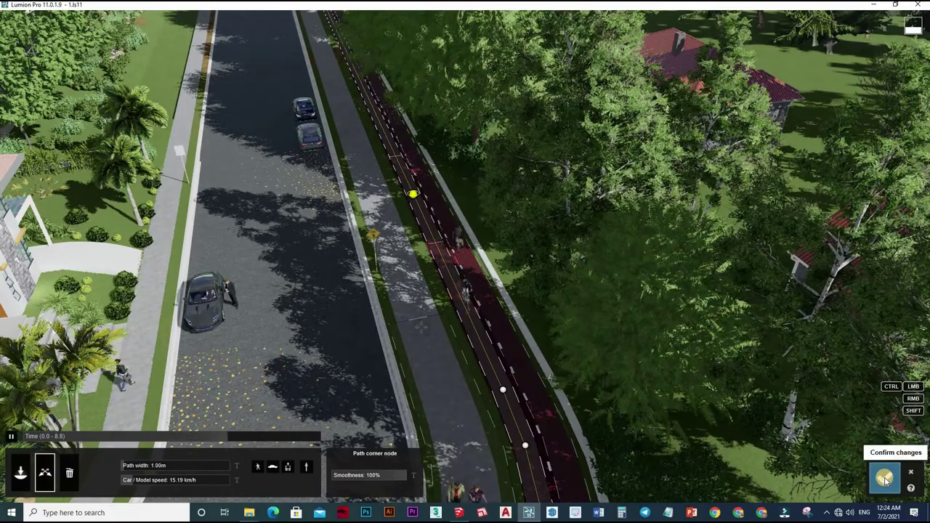
click(885, 476)
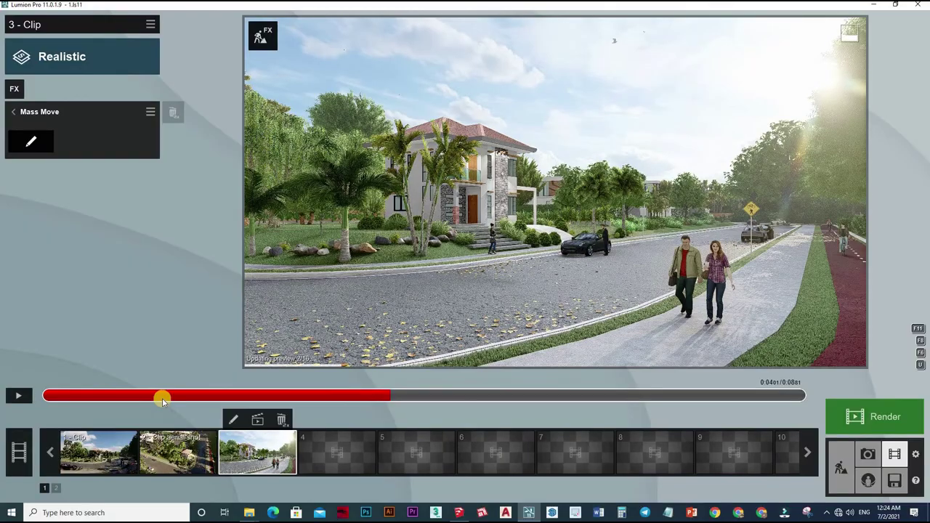
Scrub clip 3's timeline, then play and stop the clip preview.
drag(162, 395, 107, 396)
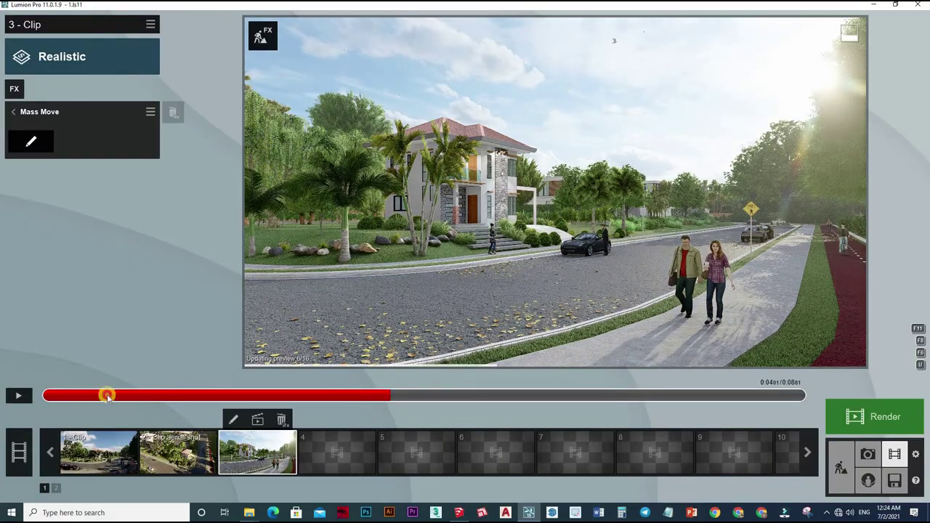
click(22, 395)
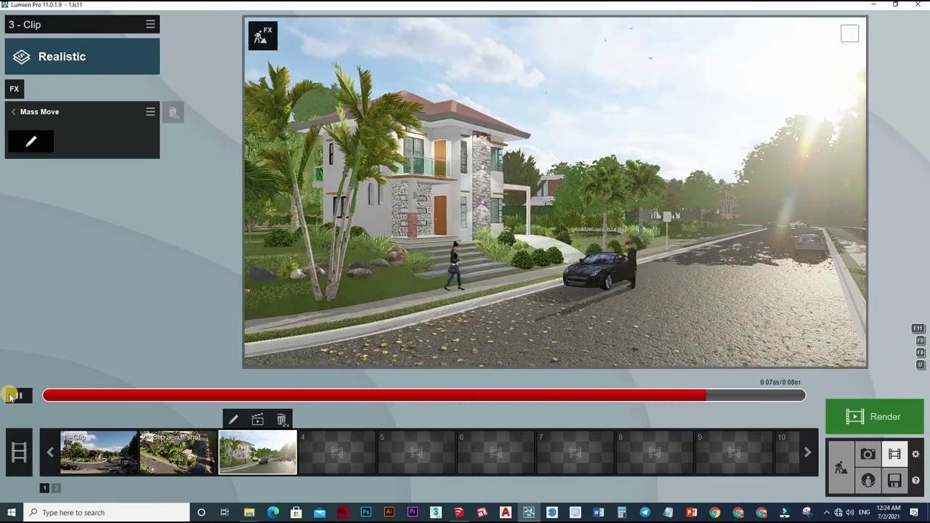
click(20, 393)
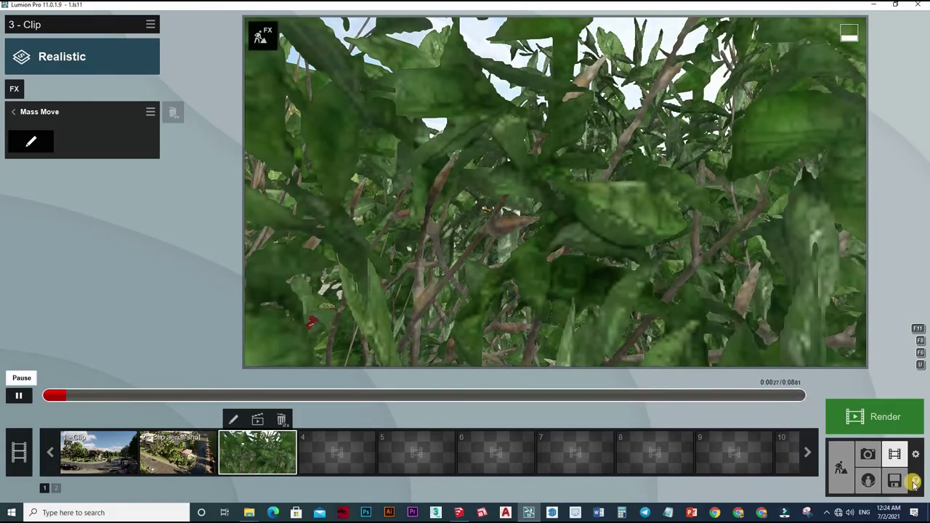
click(19, 395)
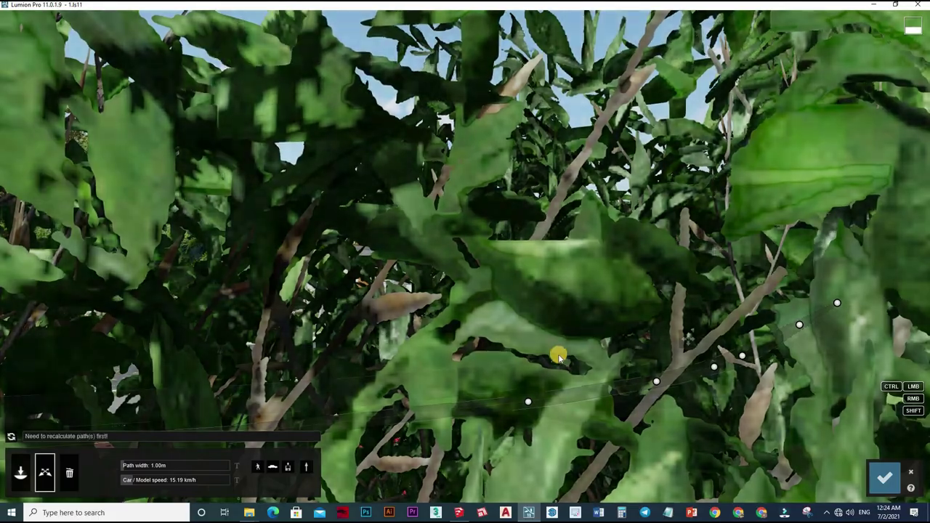
Start a new two-node Mass Move path along the sidewalk in front of the house.
key(s)
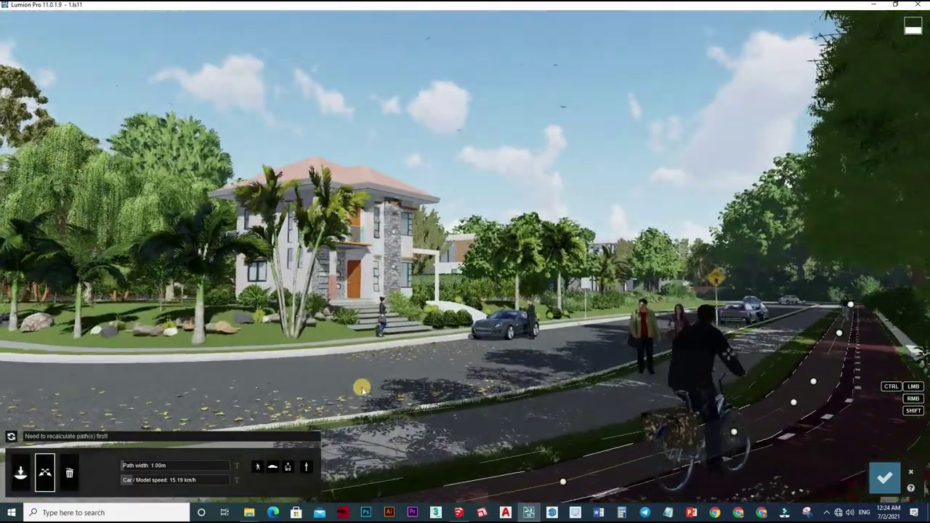
scroll(389, 349, up, 5)
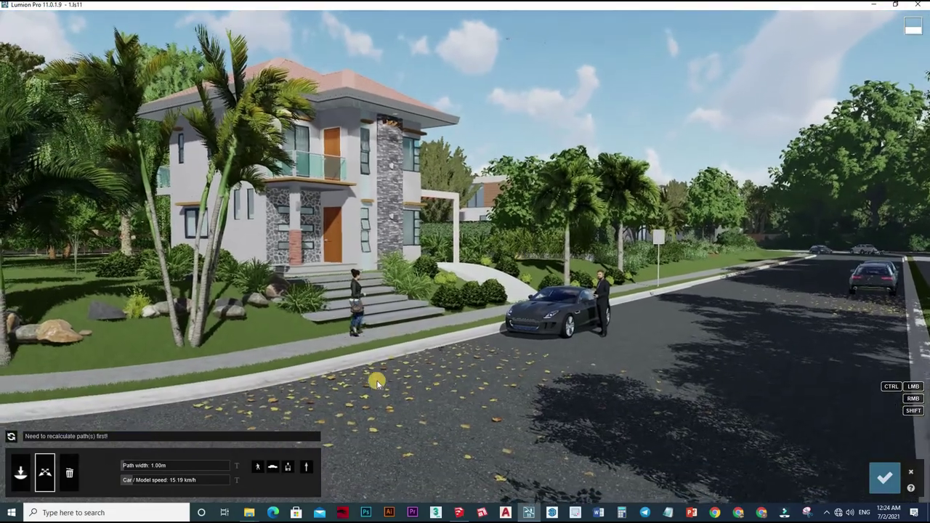
scroll(332, 357, up, 5)
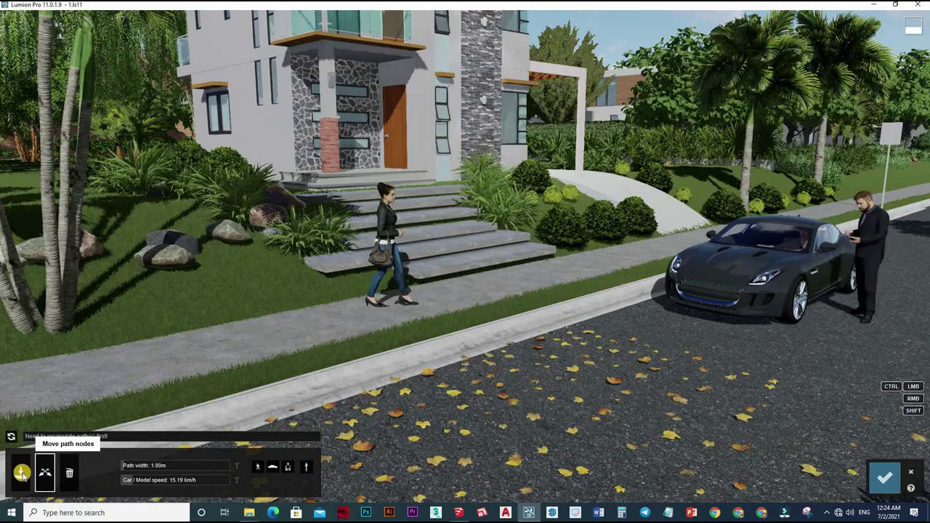
click(22, 474)
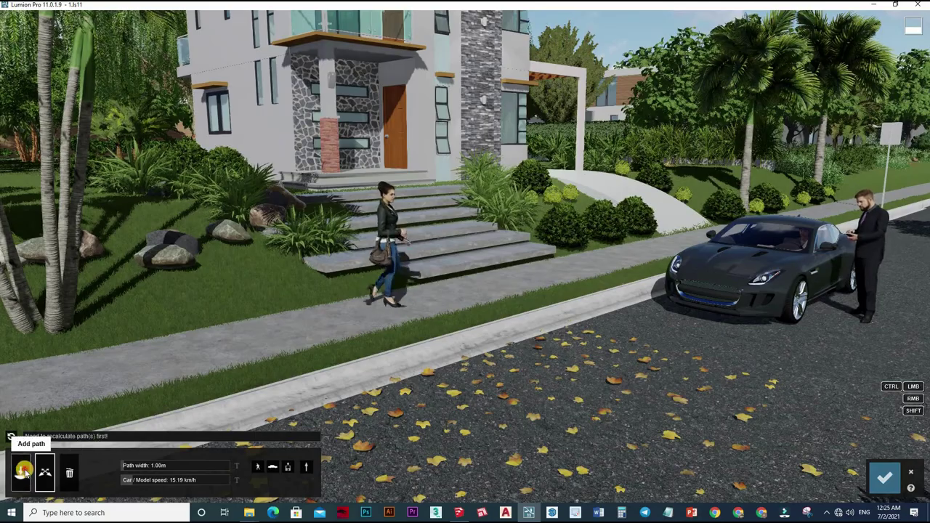
click(66, 390)
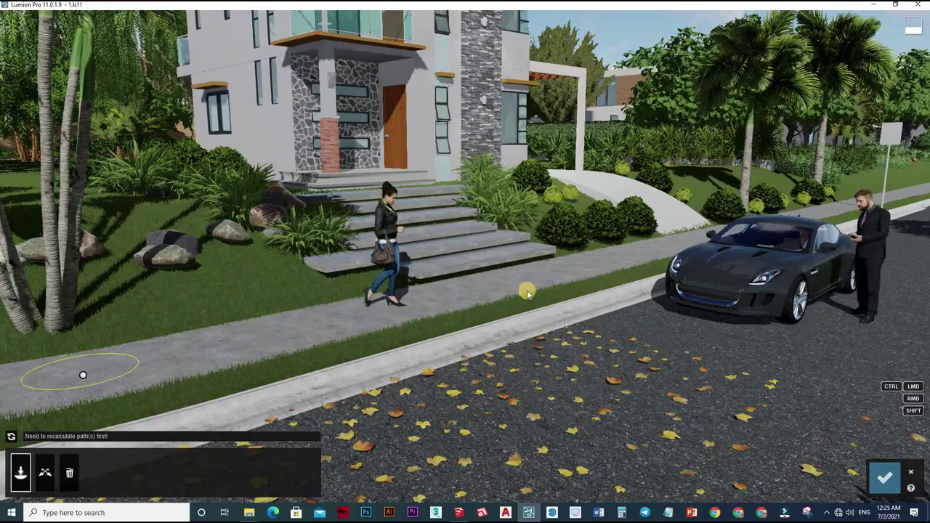
click(580, 270)
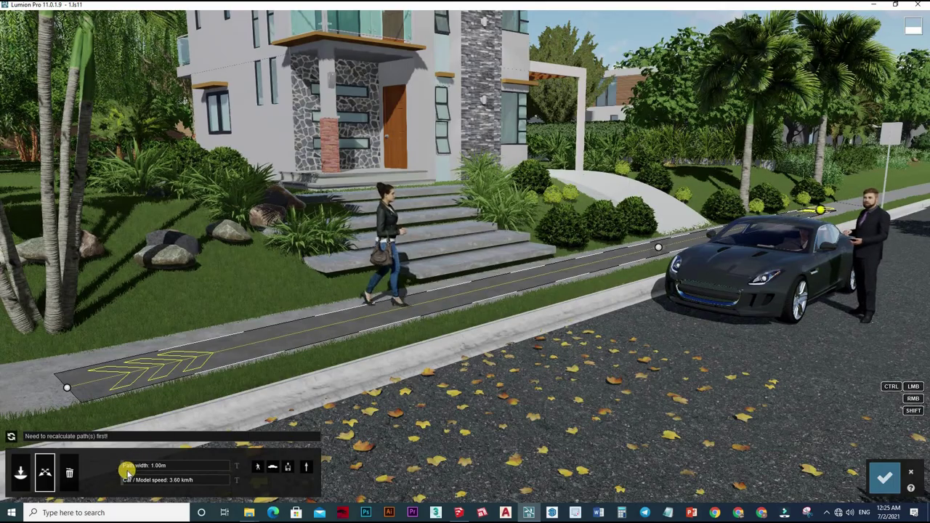
Test the sidewalk path in playback, narrow it to about 2 m, and add a node near the car.
drag(167, 467, 160, 467)
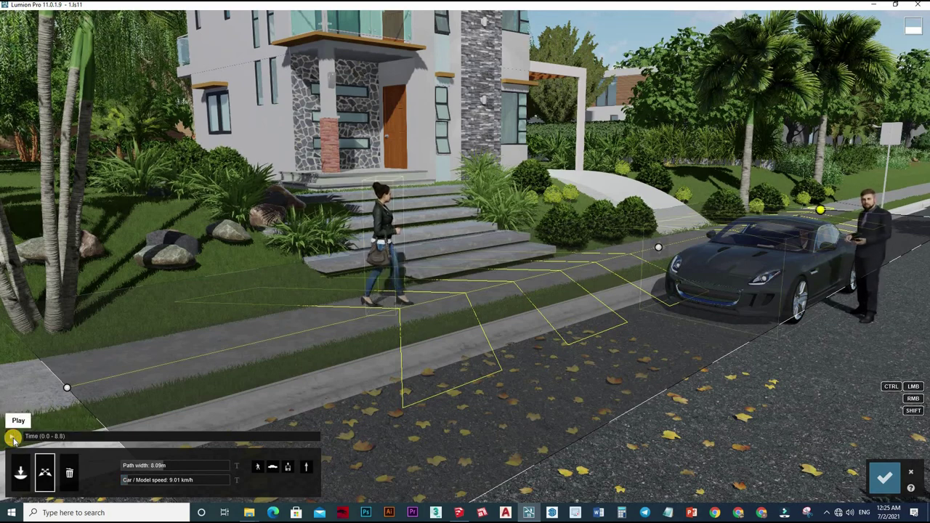
click(13, 438)
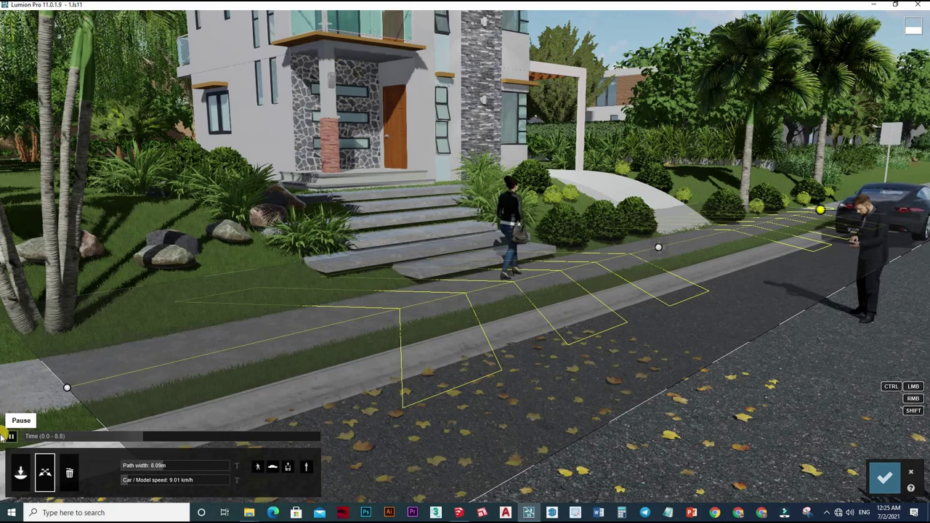
click(110, 435)
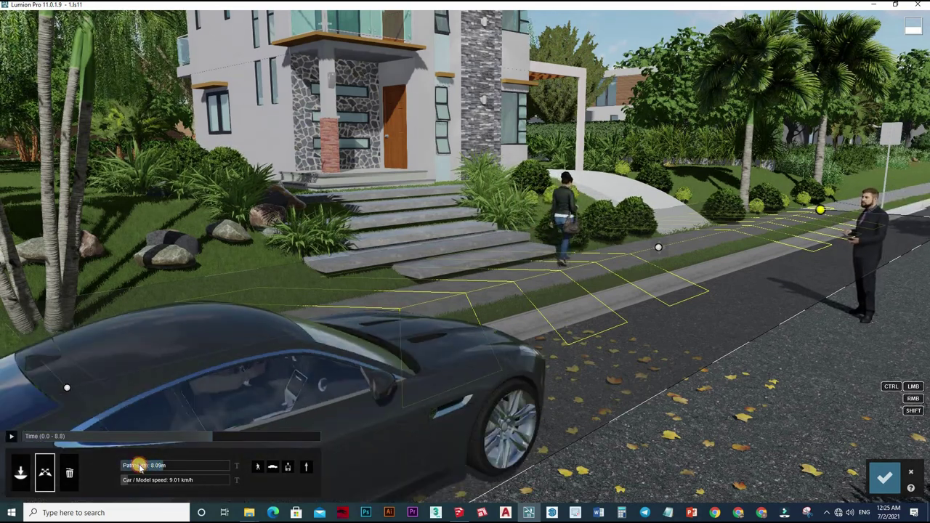
drag(140, 467, 12, 434)
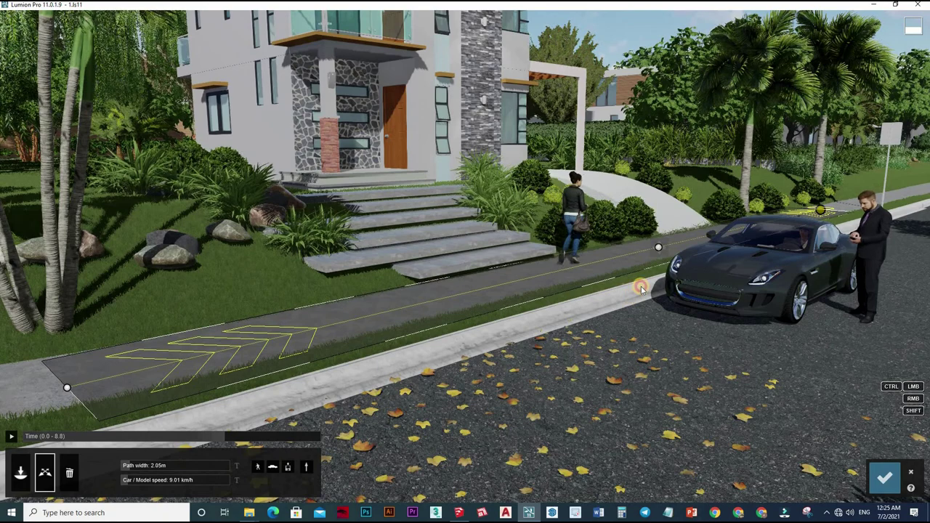
click(639, 290)
Fix the corner error, move the path start beside the house steps, and recalculate.
drag(614, 309, 594, 300)
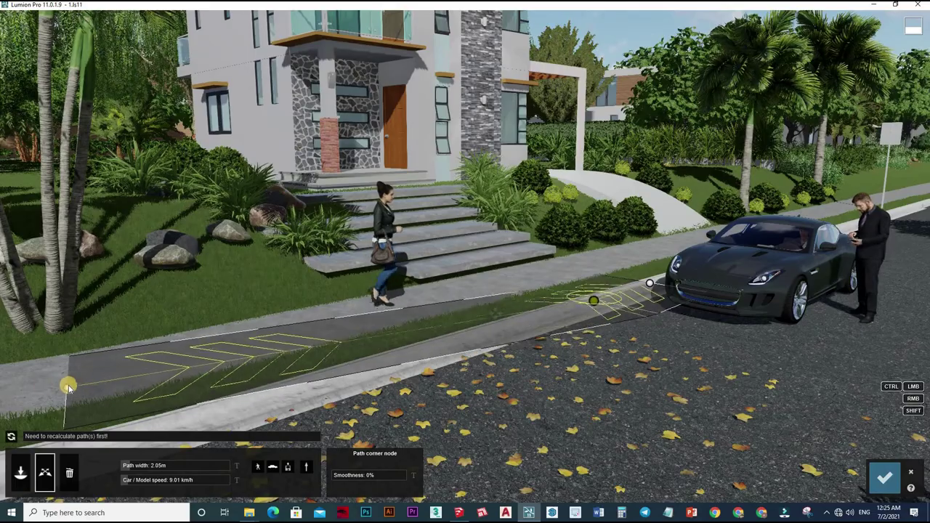
drag(67, 388, 65, 390)
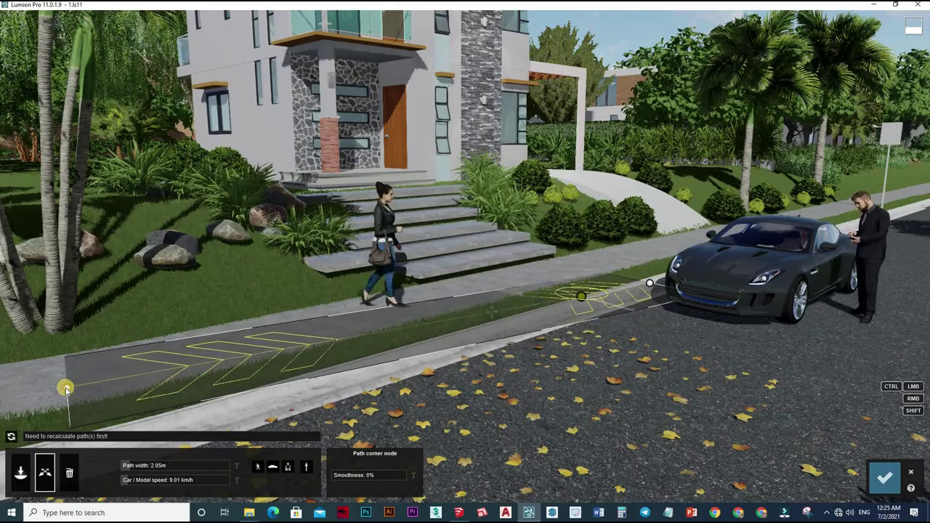
drag(337, 296, 335, 294)
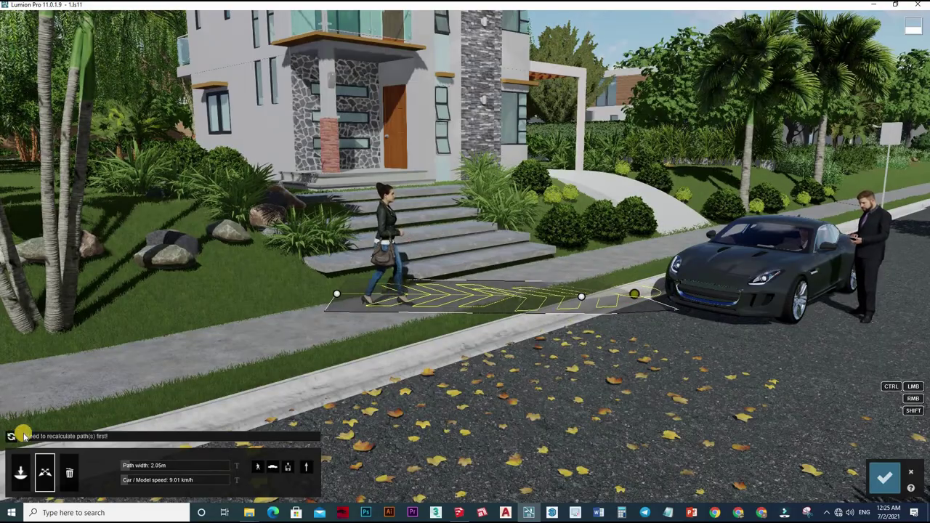
click(13, 439)
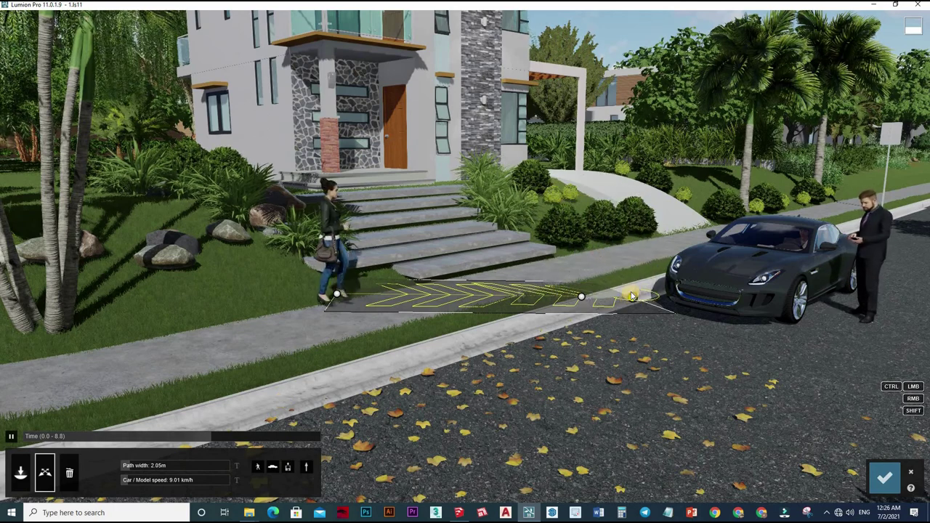
drag(632, 290, 631, 287)
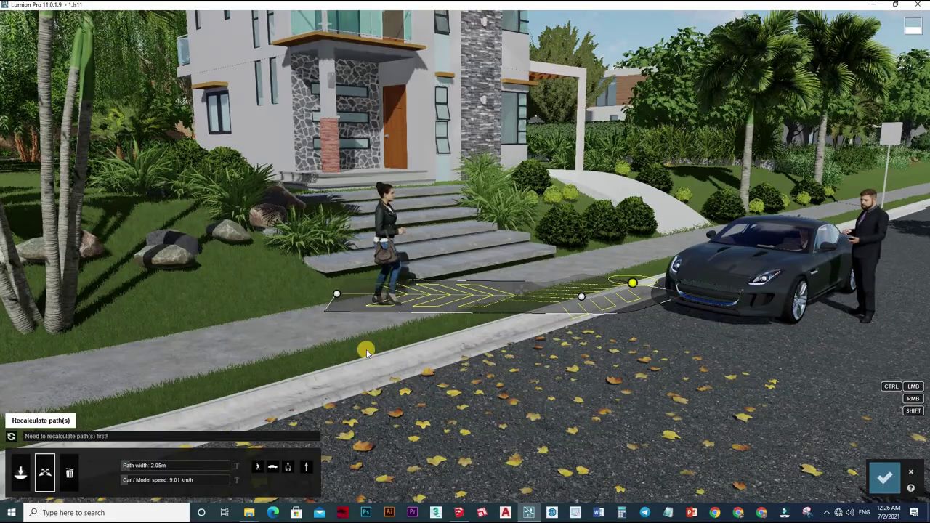
click(12, 436)
click(11, 435)
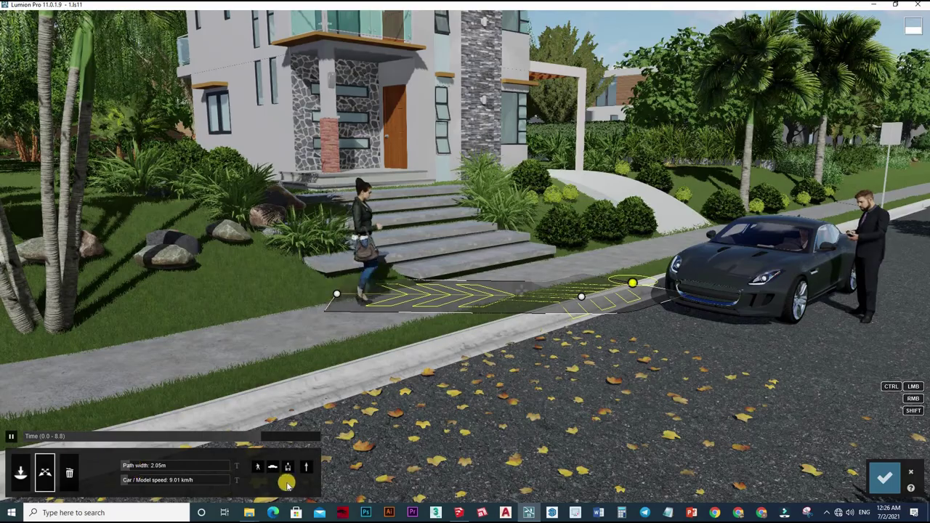
Move the end nodes toward the car, recalculate the walker's path, and confirm.
click(336, 294)
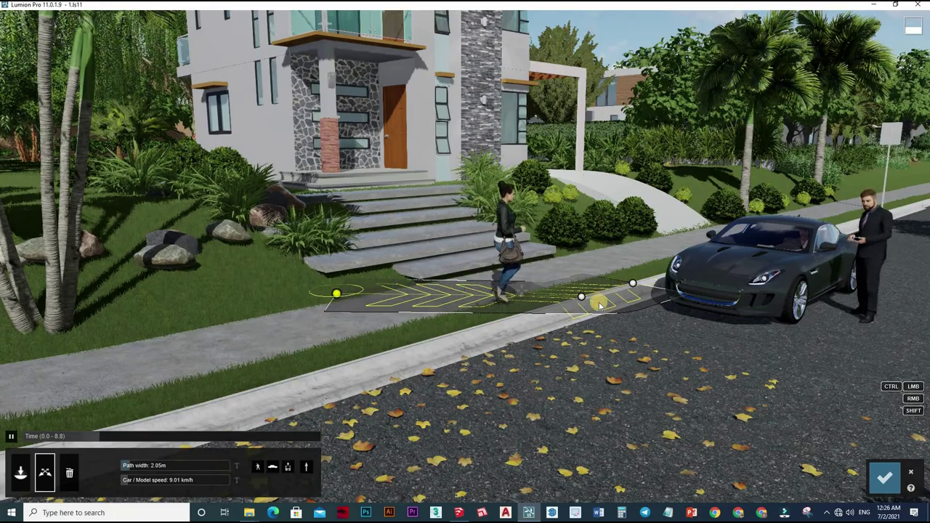
click(580, 297)
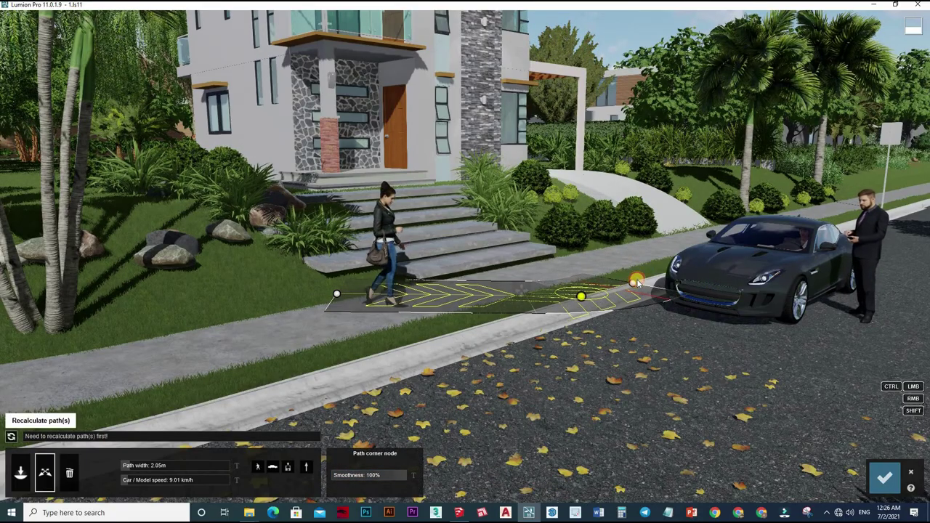
drag(657, 269, 660, 272)
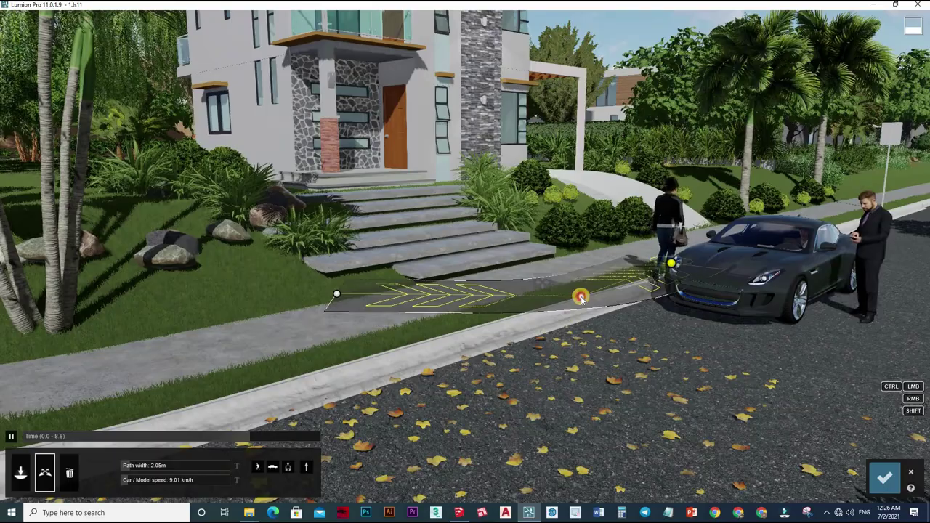
drag(584, 306, 572, 284)
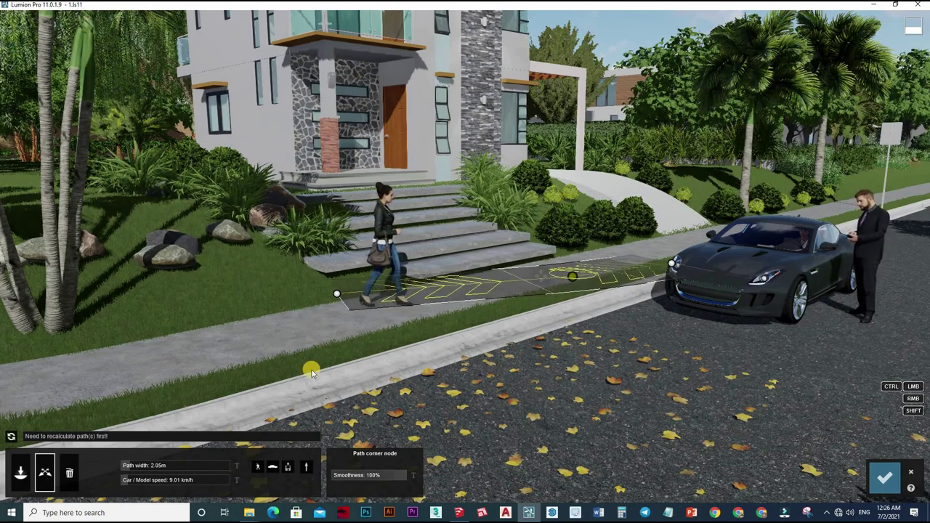
click(14, 436)
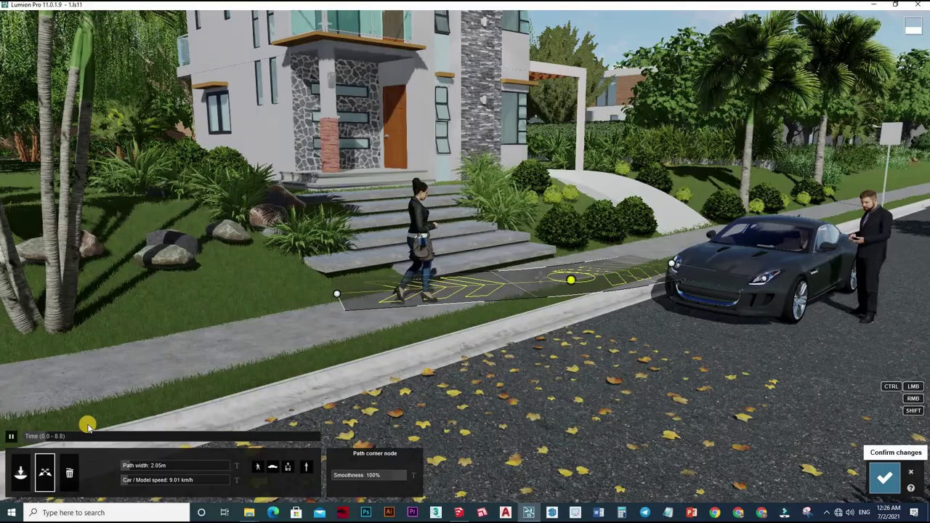
click(87, 424)
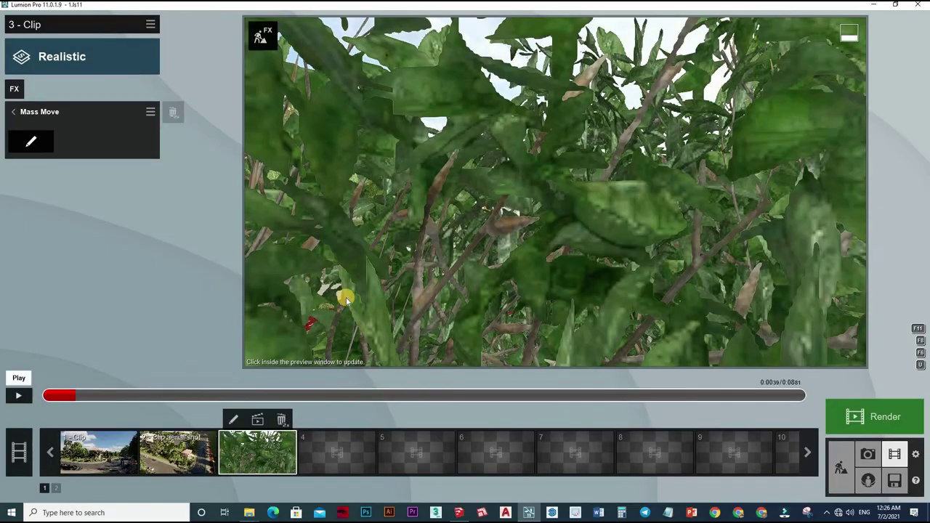
Preview the clip, then drag the Mass Move path's end node near the parked car and confirm.
click(372, 291)
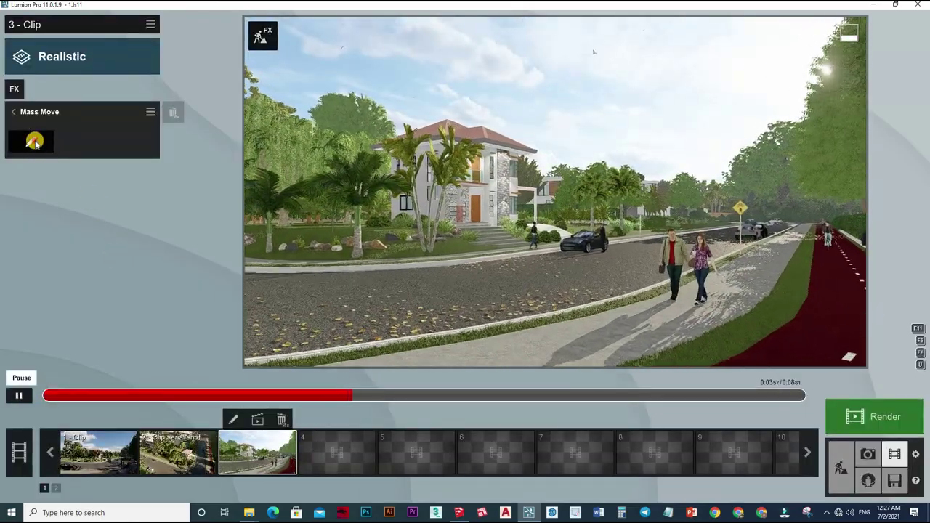
click(19, 395)
click(485, 346)
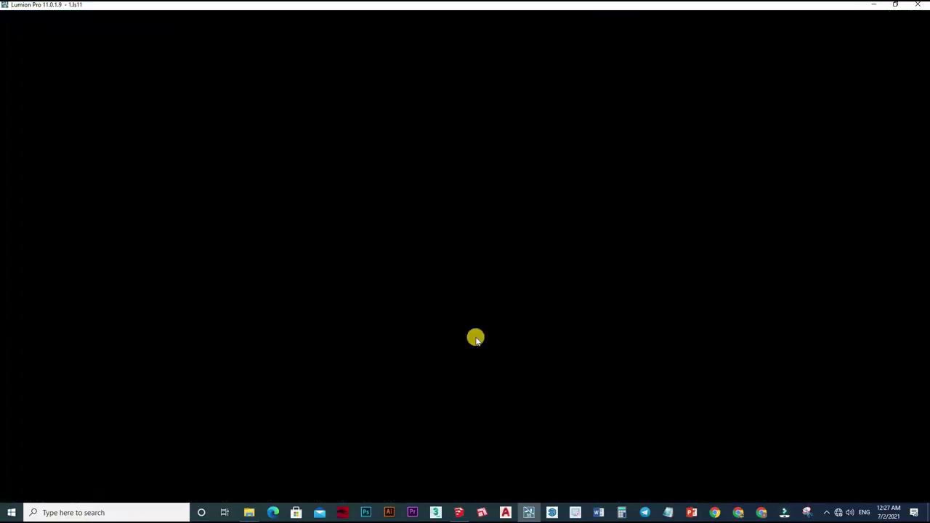
scroll(470, 418, up, 5)
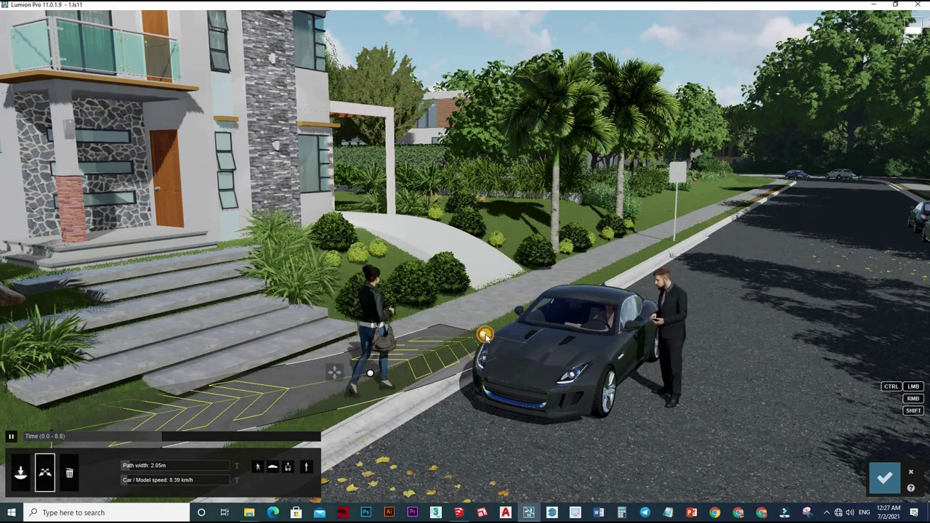
drag(491, 333, 488, 327)
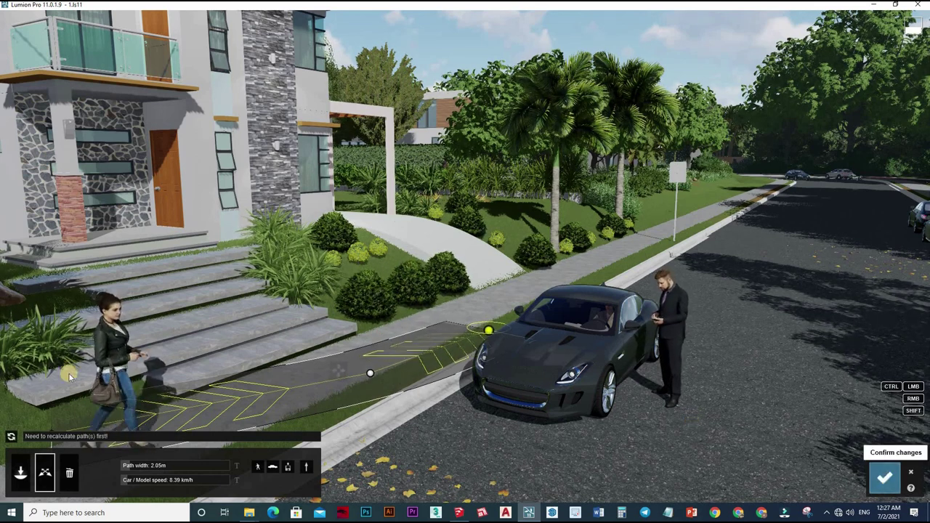
click(890, 474)
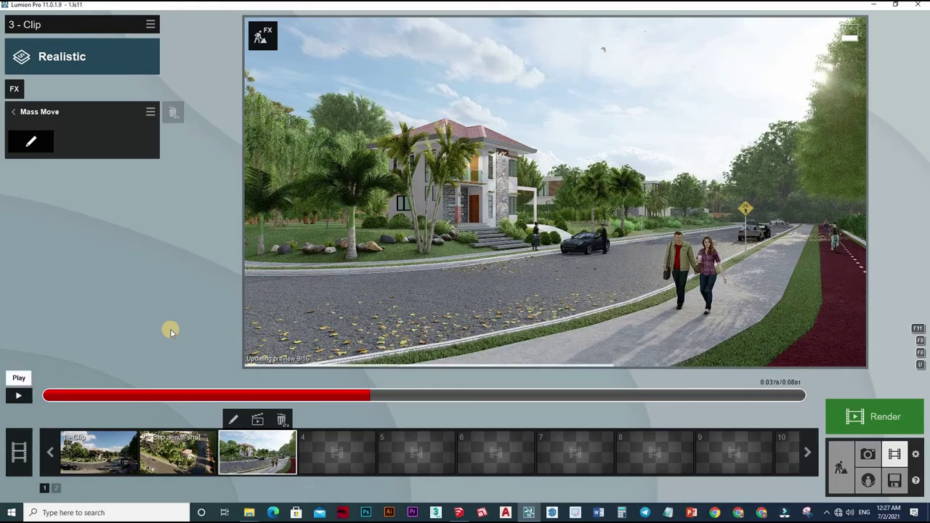
Play the clip preview and pause it again.
key(space)
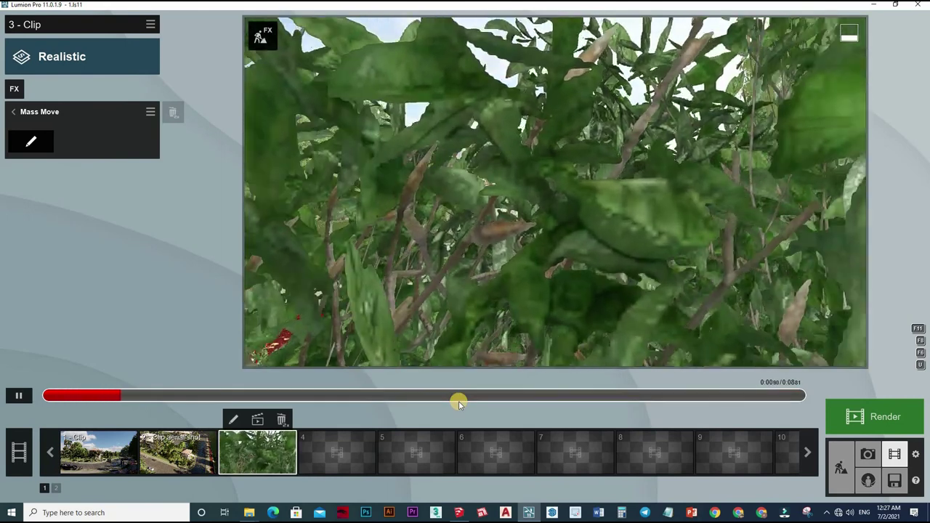
key(space)
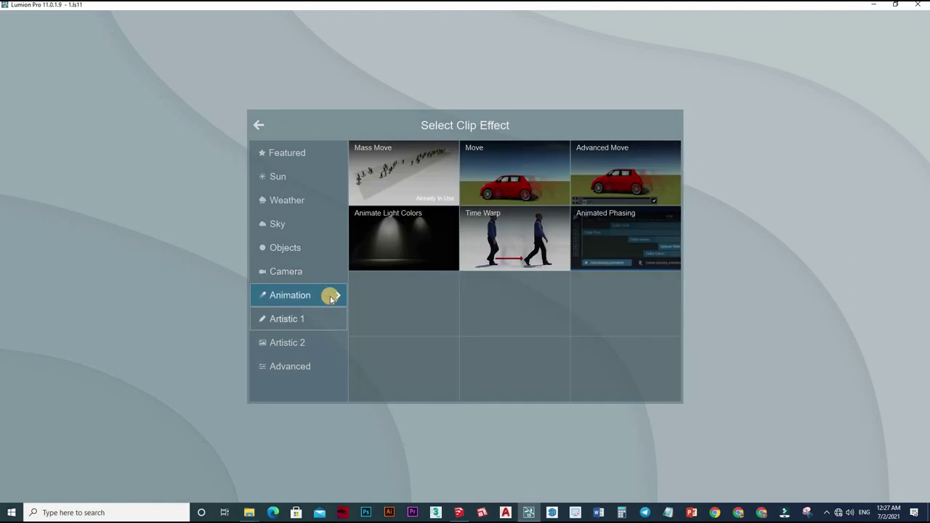
Browse the Artistic 1 and Featured clip effect categories.
click(295, 321)
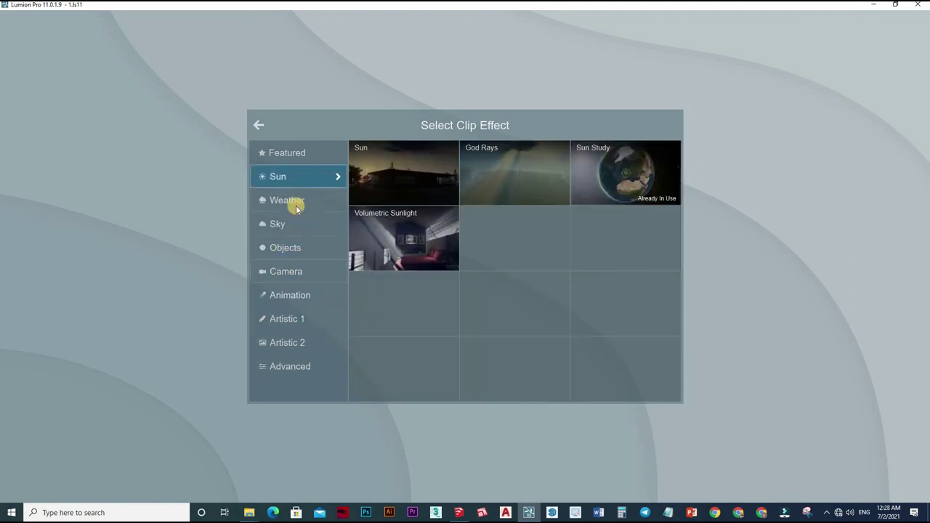
click(290, 159)
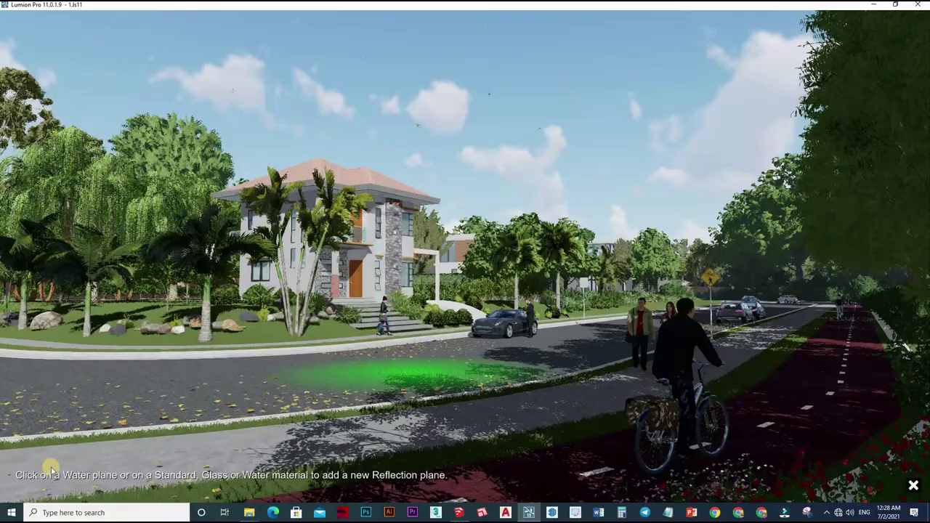
Add reflection planes on the road, the bike lane and the house windows.
click(364, 396)
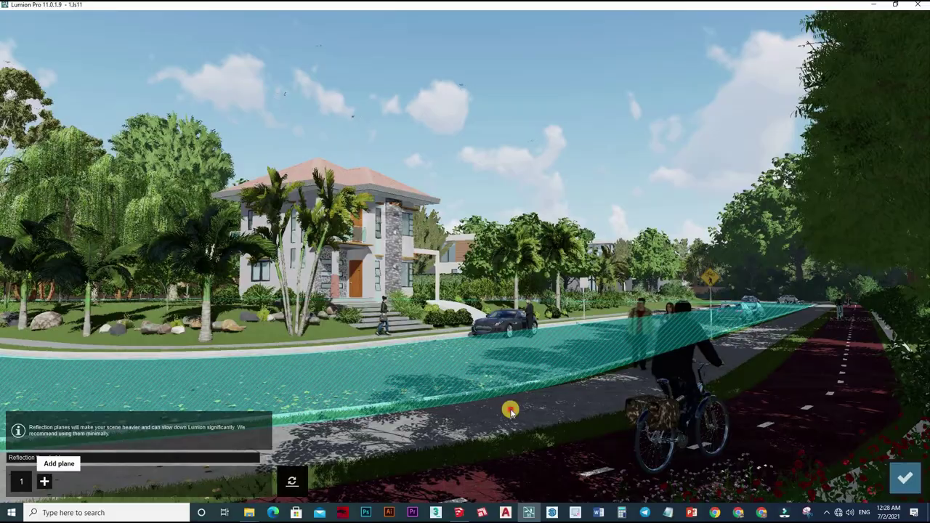
click(43, 480)
click(508, 414)
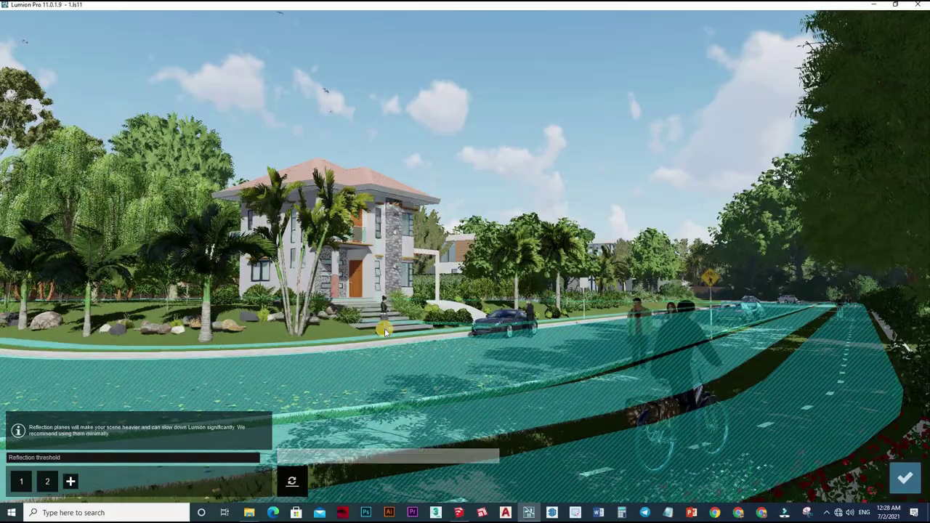
click(68, 481)
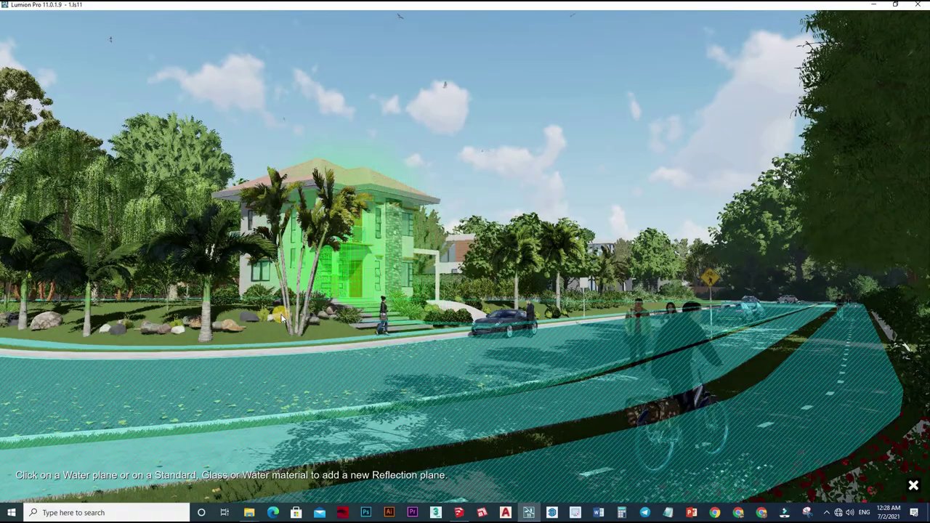
click(102, 483)
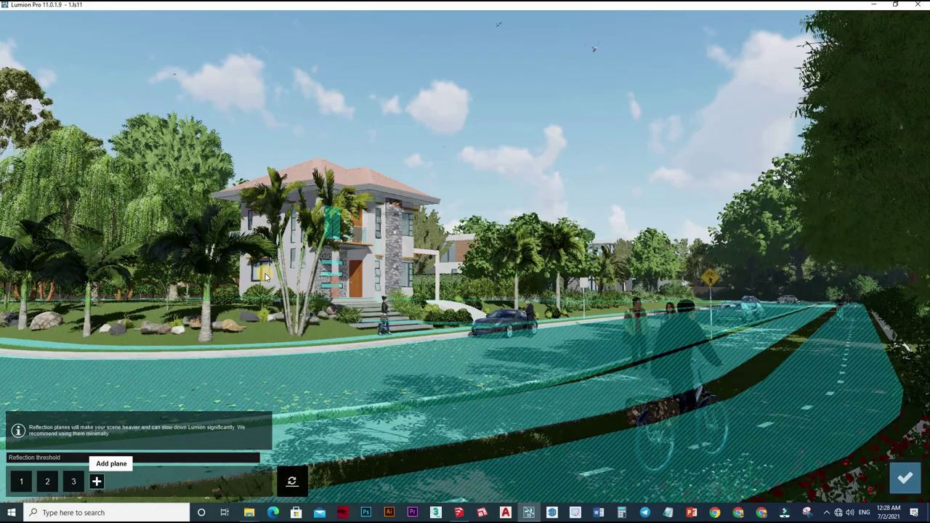
click(94, 482)
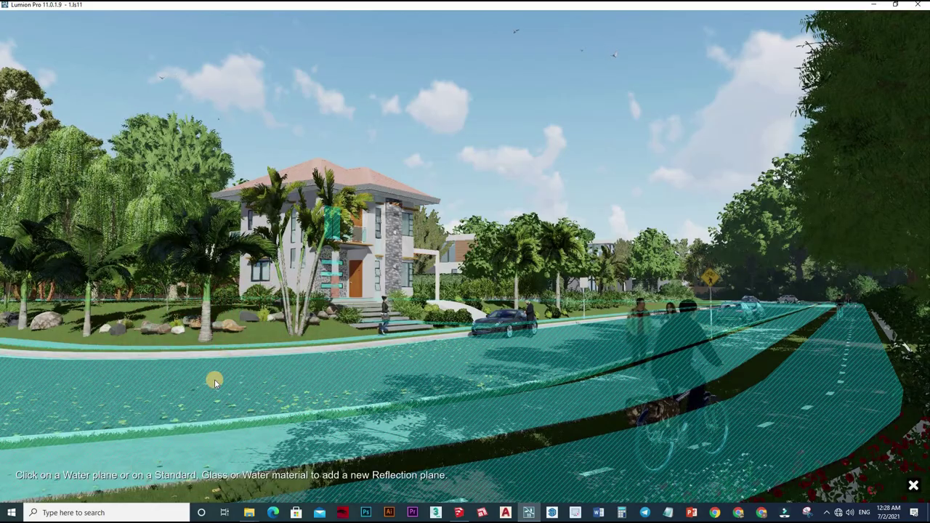
click(97, 482)
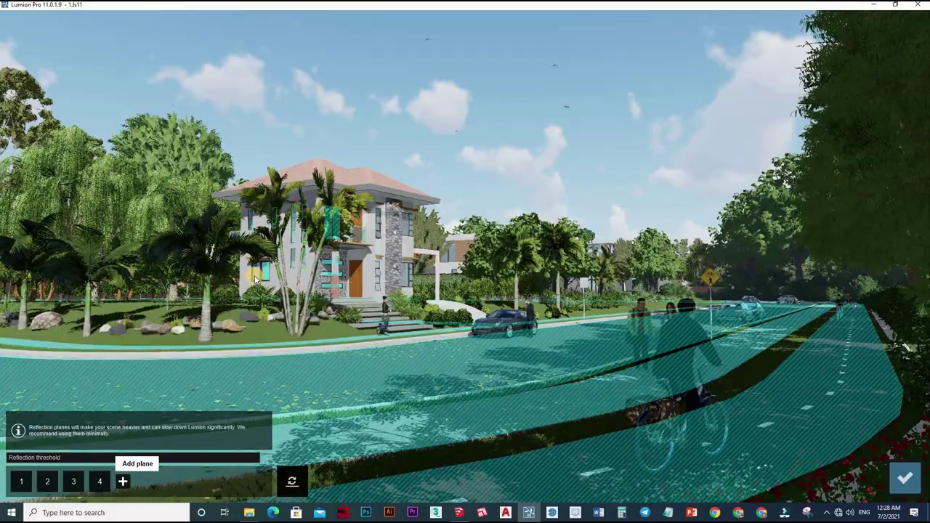
Add more reflection planes on the house glass, then replay the clip from the start.
click(120, 480)
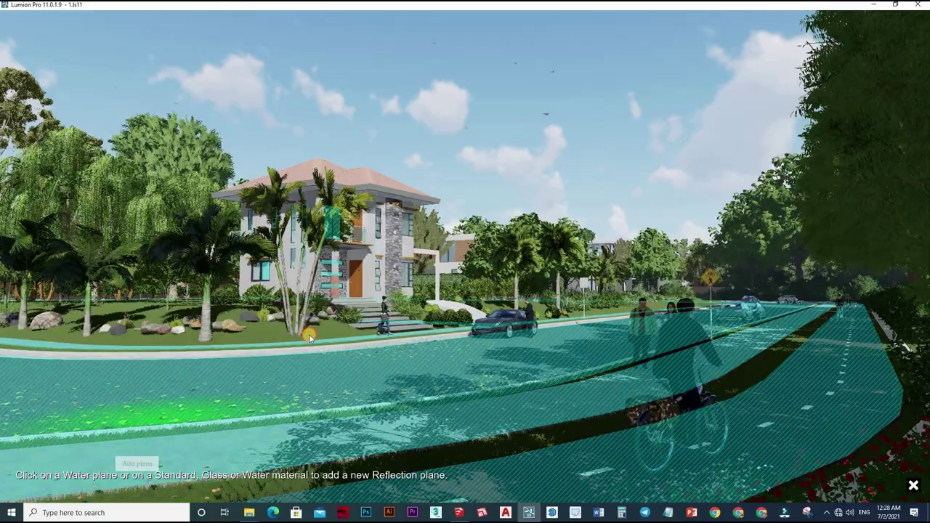
click(156, 482)
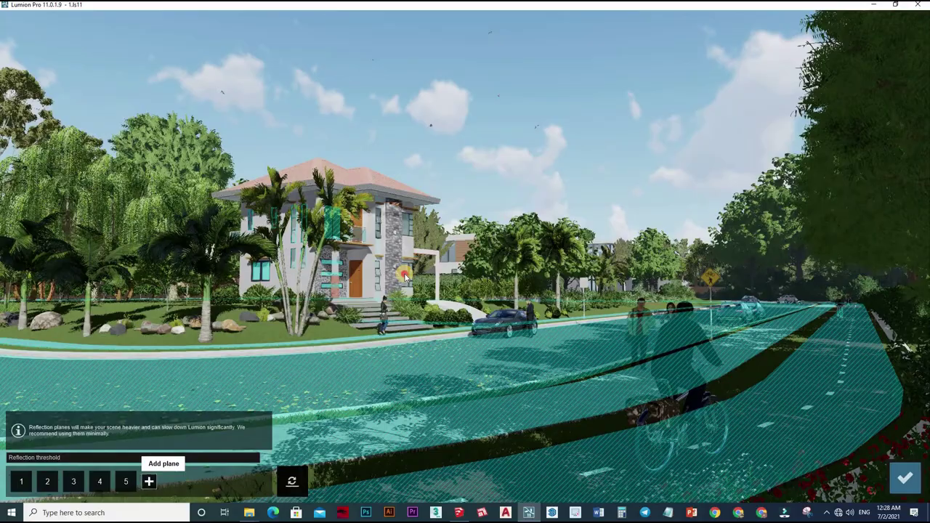
click(149, 481)
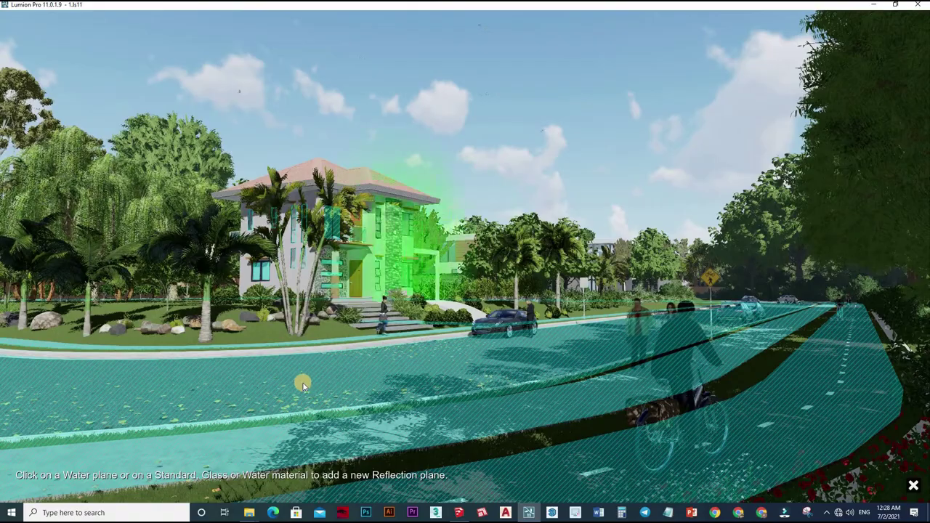
click(140, 487)
click(175, 481)
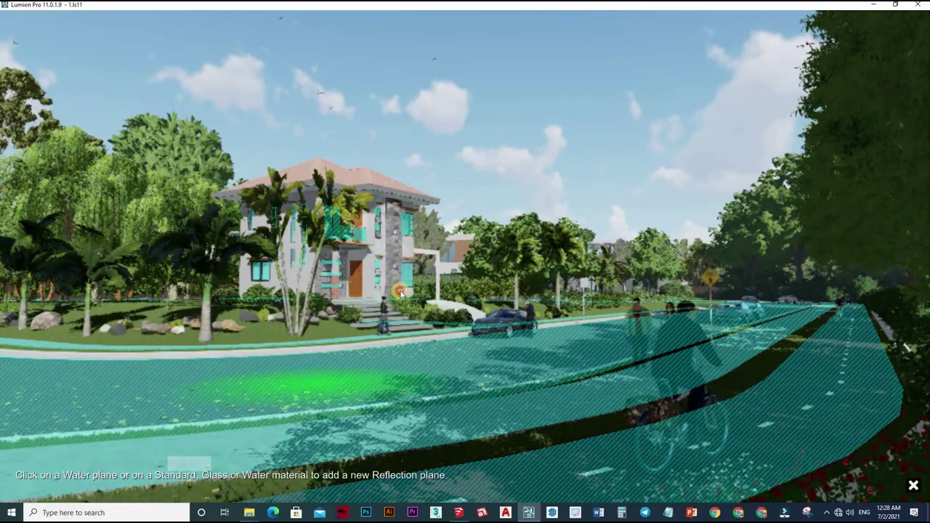
click(514, 436)
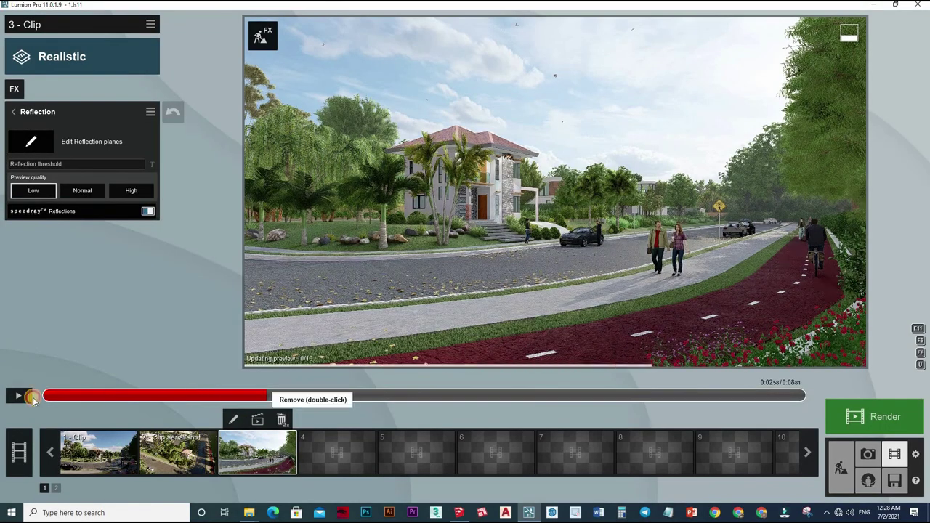
click(47, 399)
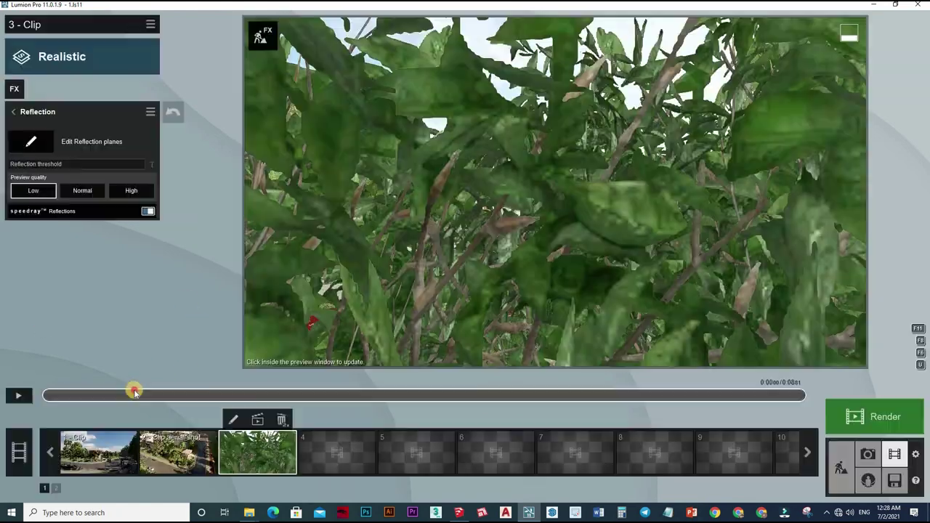
click(204, 391)
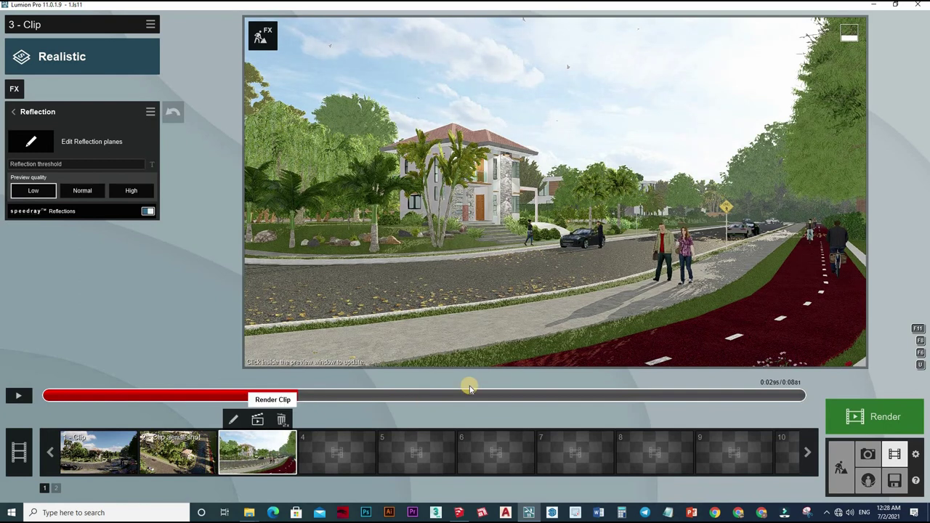
Start a Full HD MP4 render of the clip to '1', overwriting the existing file.
click(451, 374)
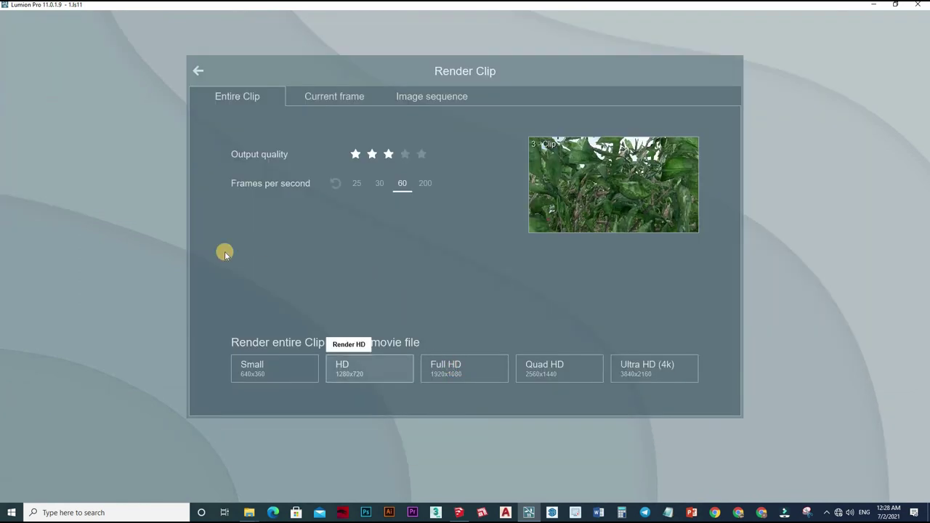
click(318, 319)
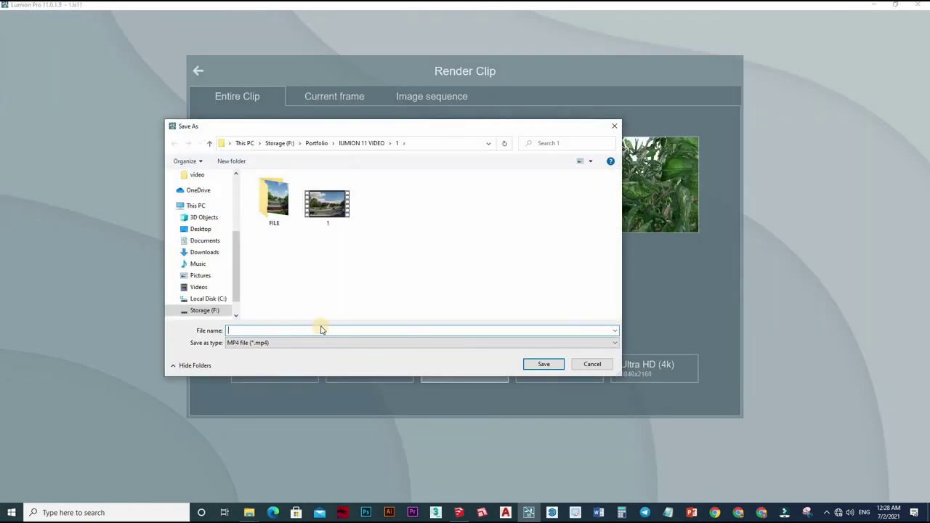
text(1)
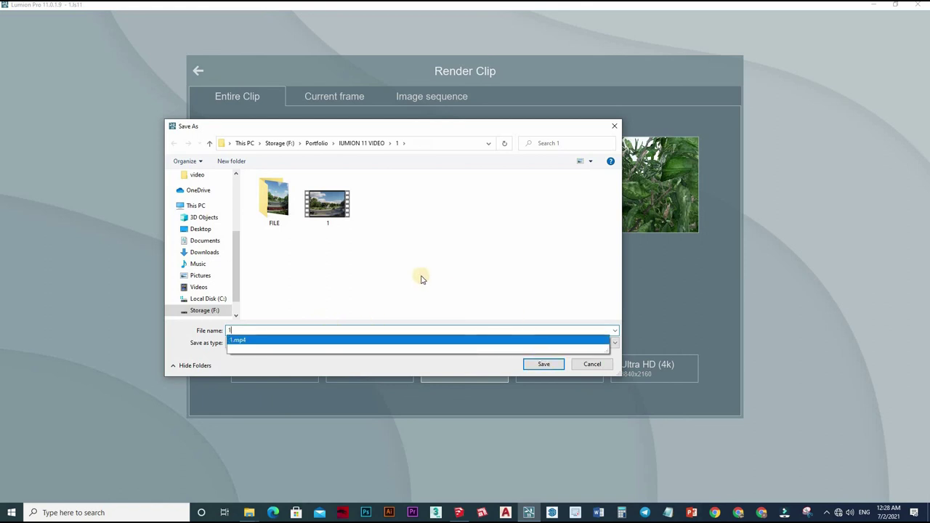
key(Return)
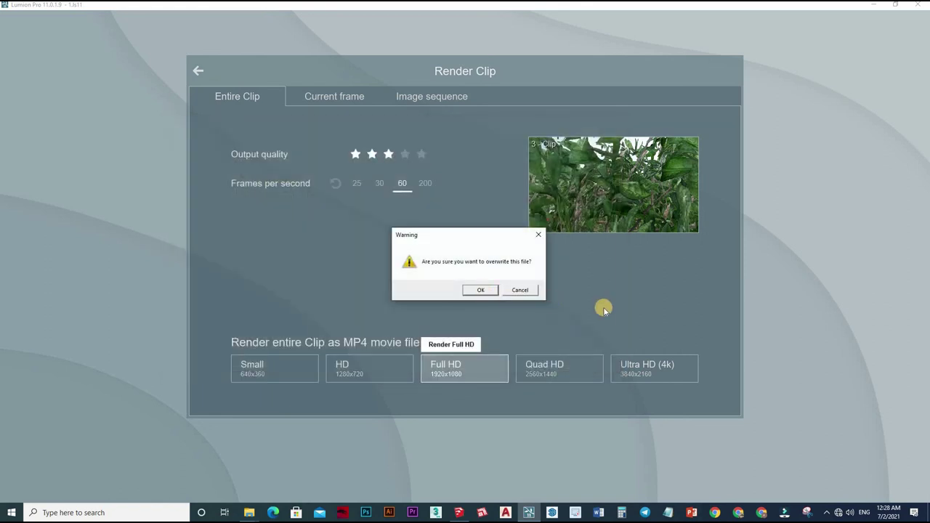
key(Return)
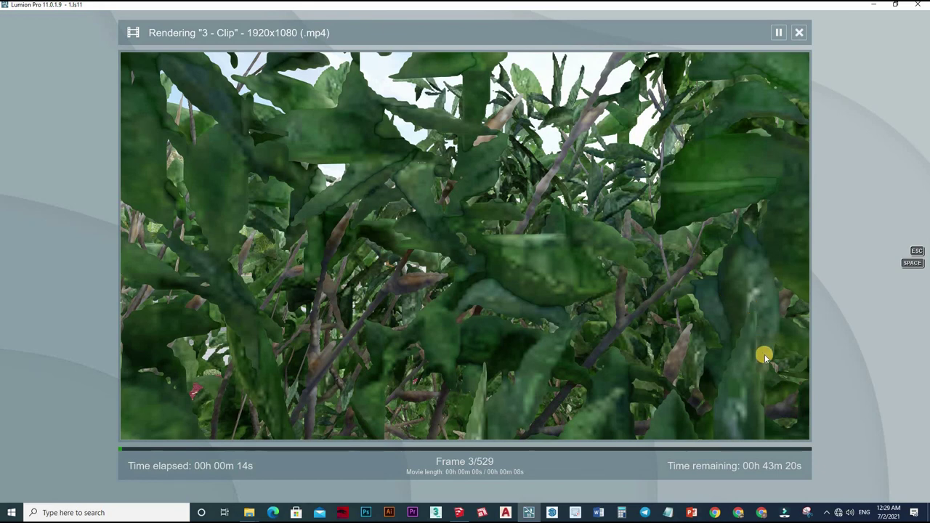
Cancel the running render, dismiss the notice and quit Lumion.
key(Escape)
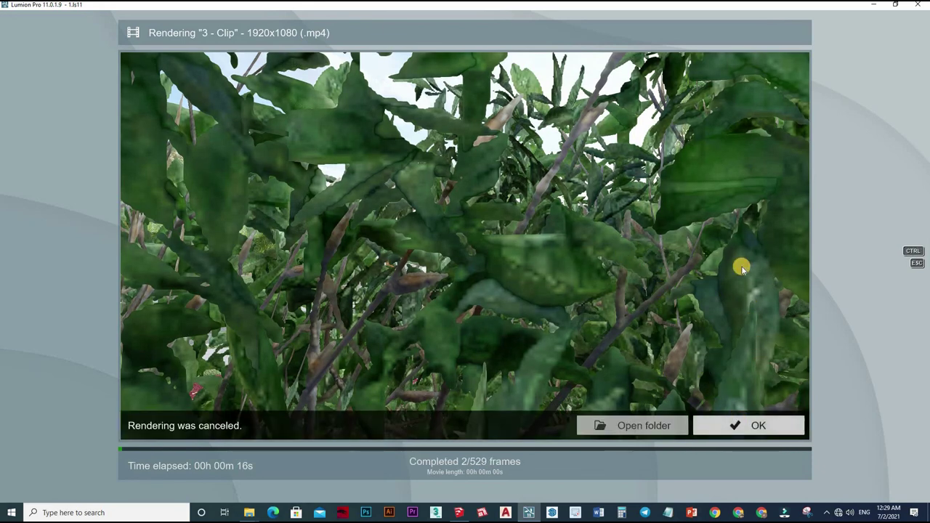
key(Escape)
key(alt+F4)
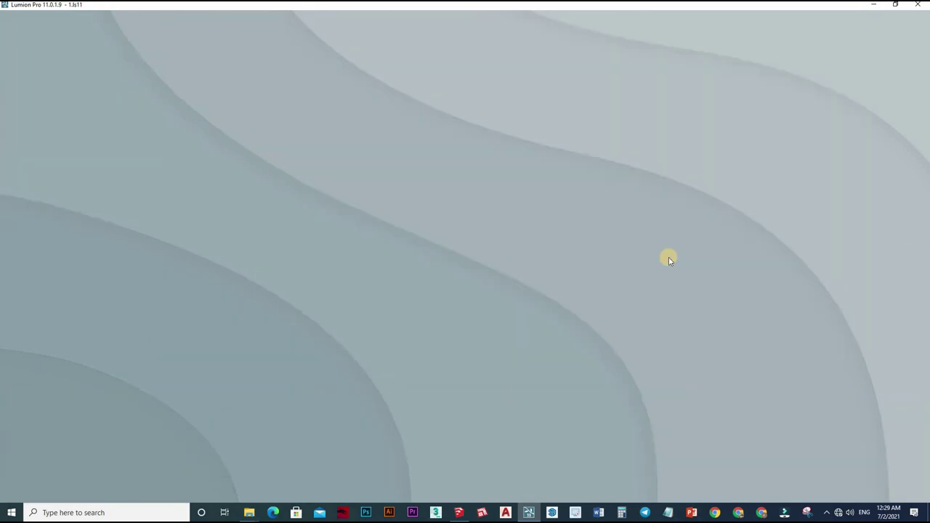